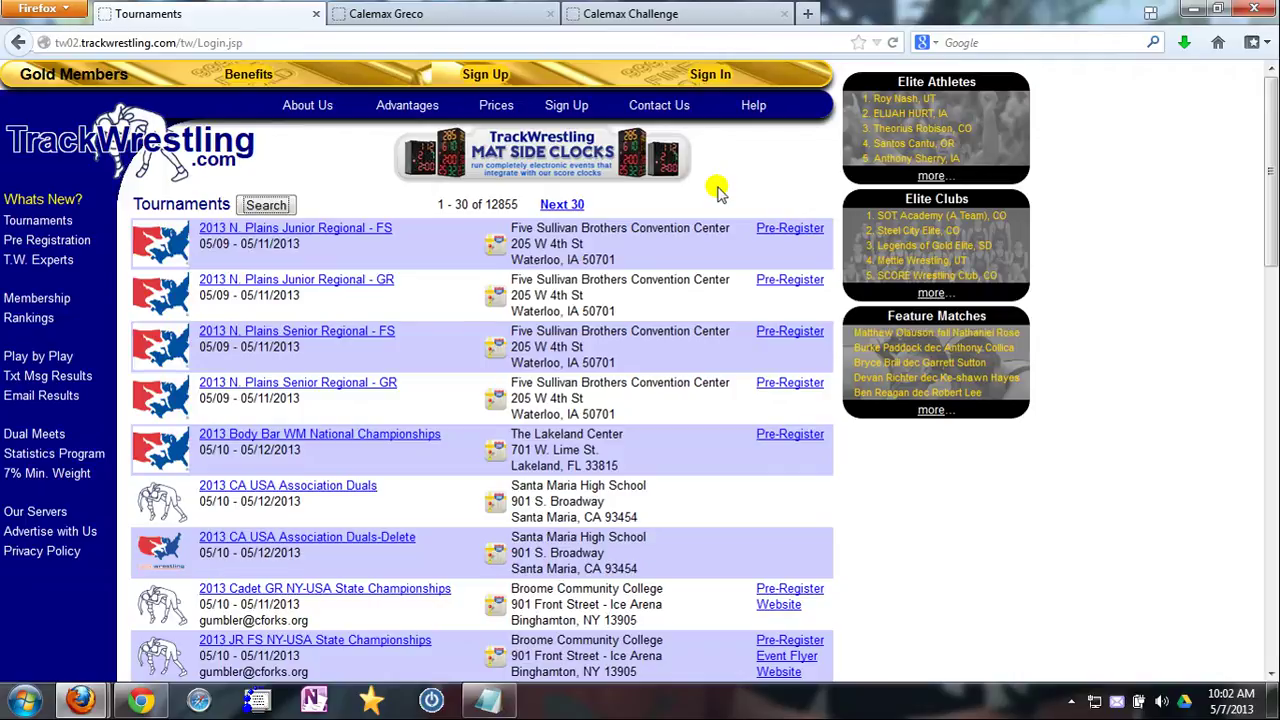
View the contact information and the Pre-Registration list, returning to the tournaments home page after each.
left_click(663, 106)
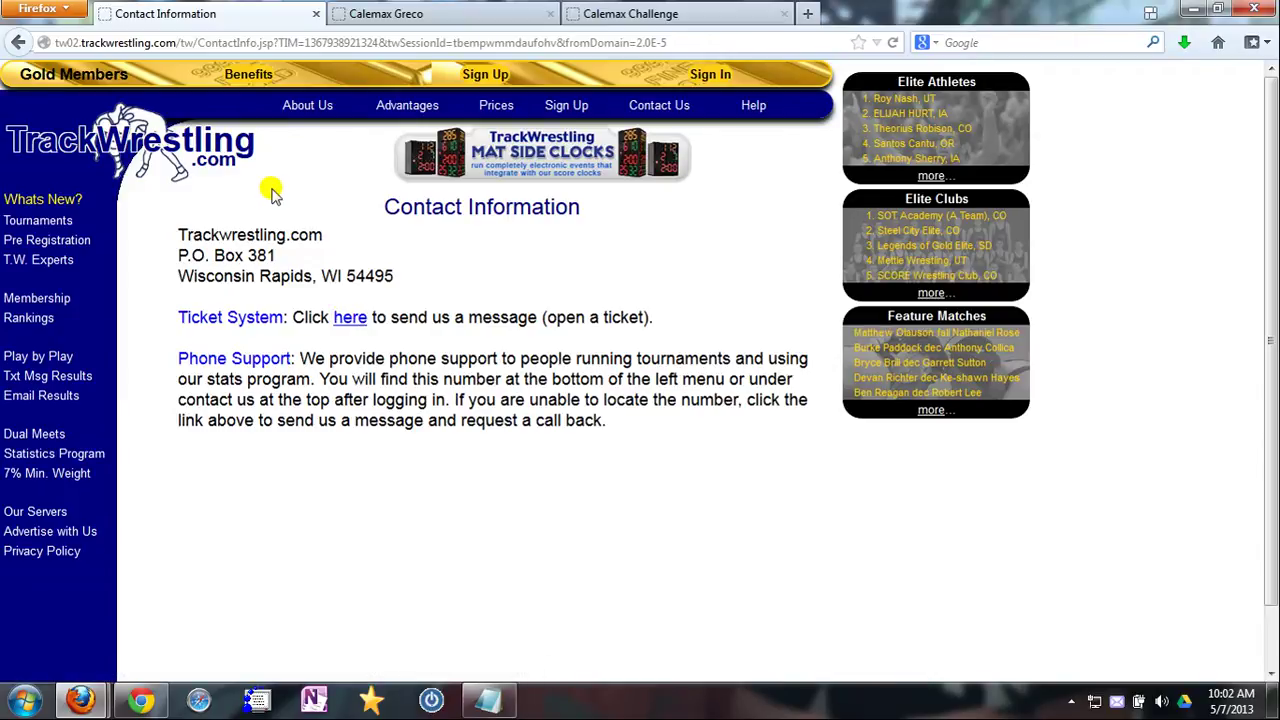
left_click(165, 160)
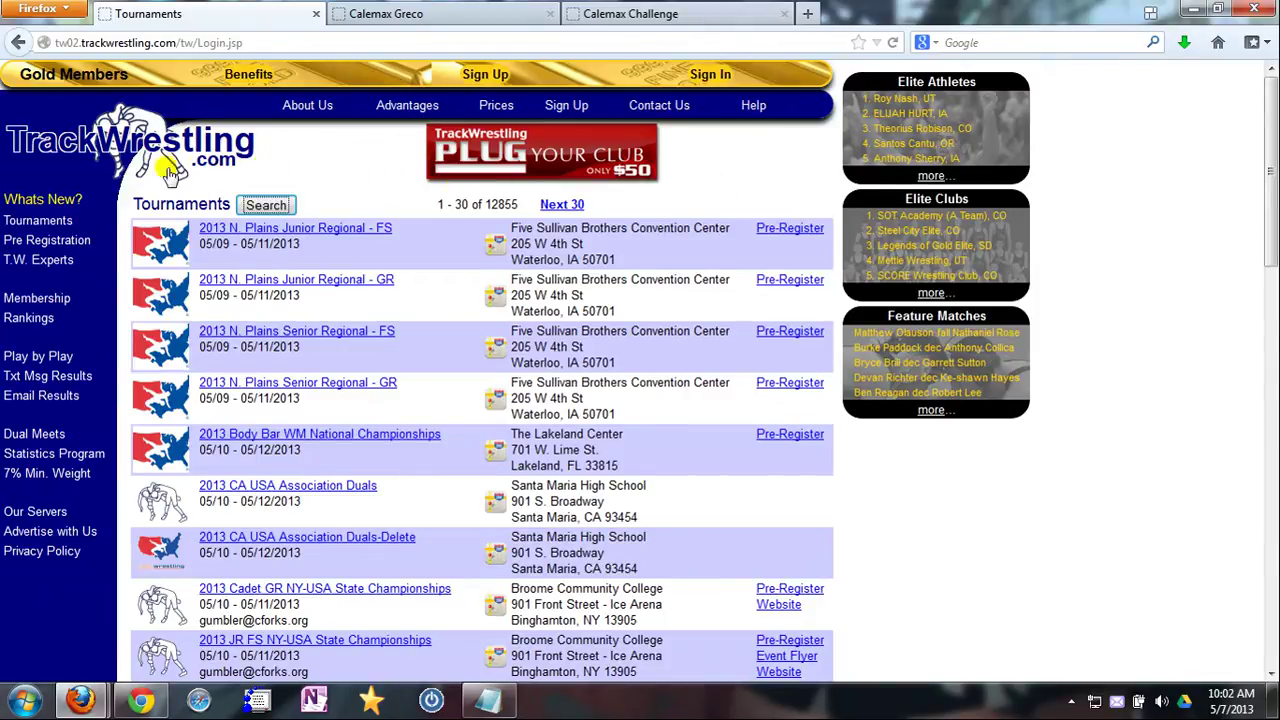
left_click(60, 241)
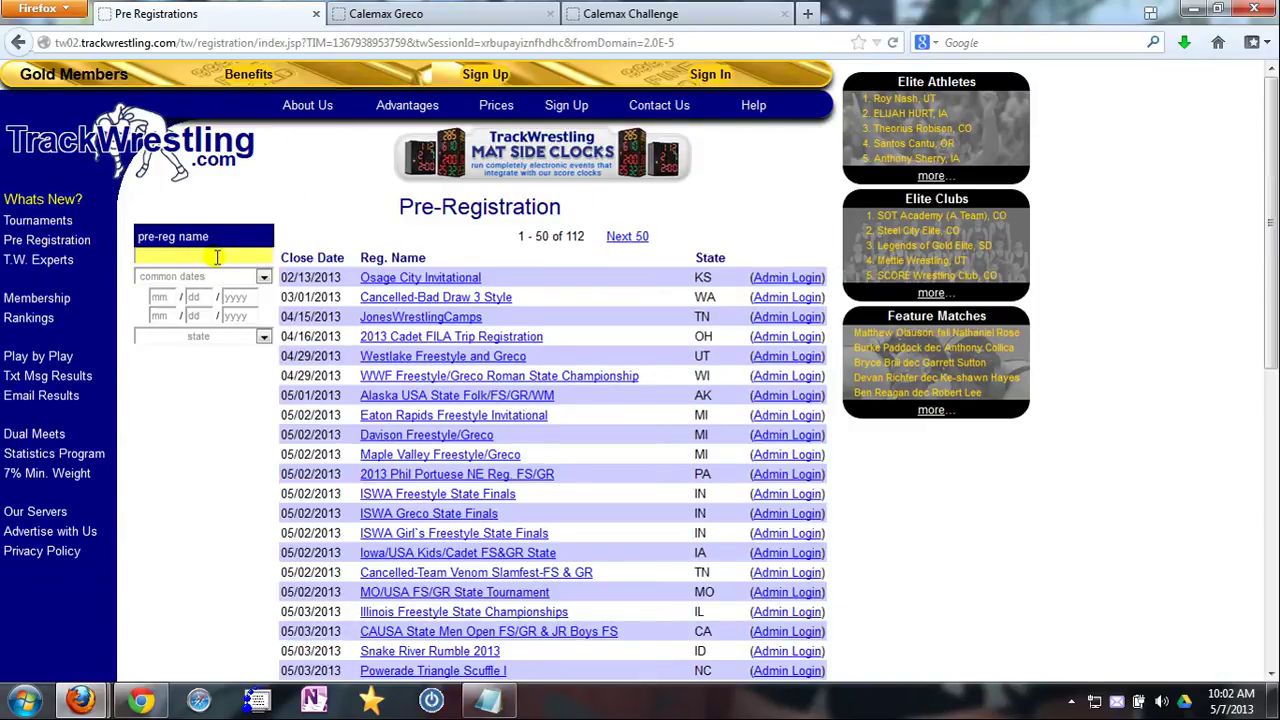
left_click(131, 153)
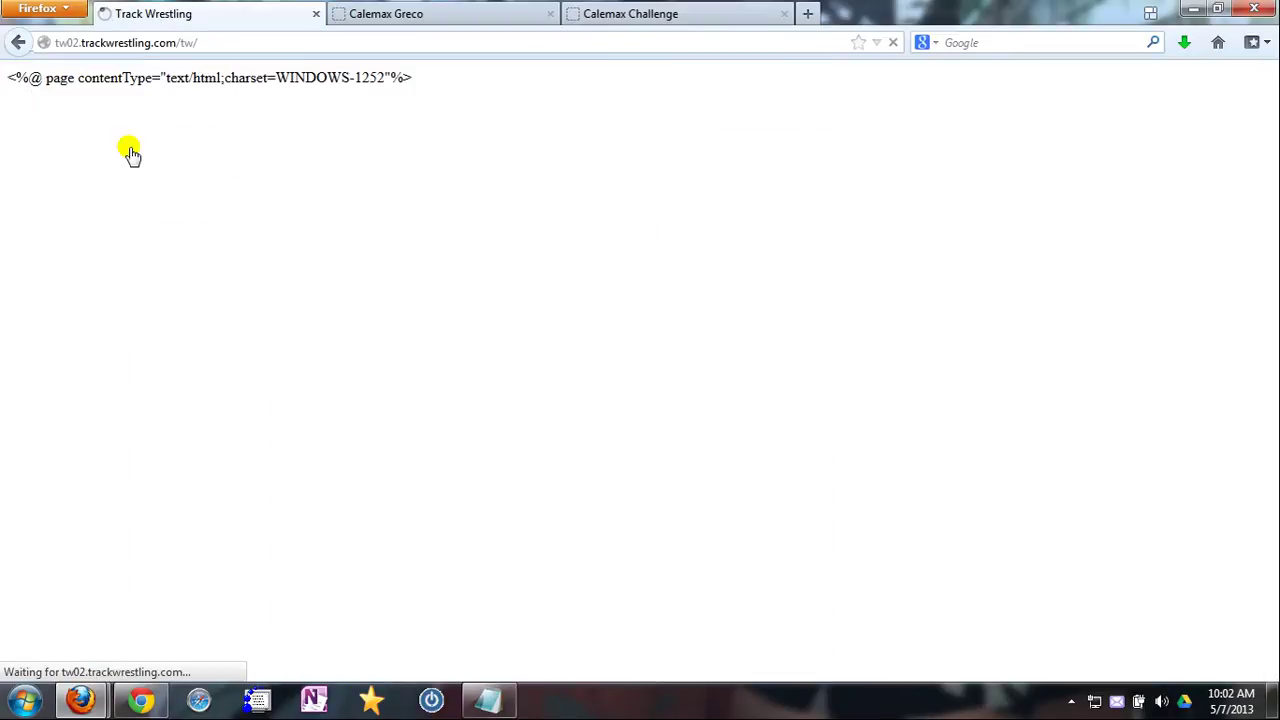
Search tournaments for the event name "calemax g" and open the Calemax Greco pre-registration page.
left_click(265, 206)
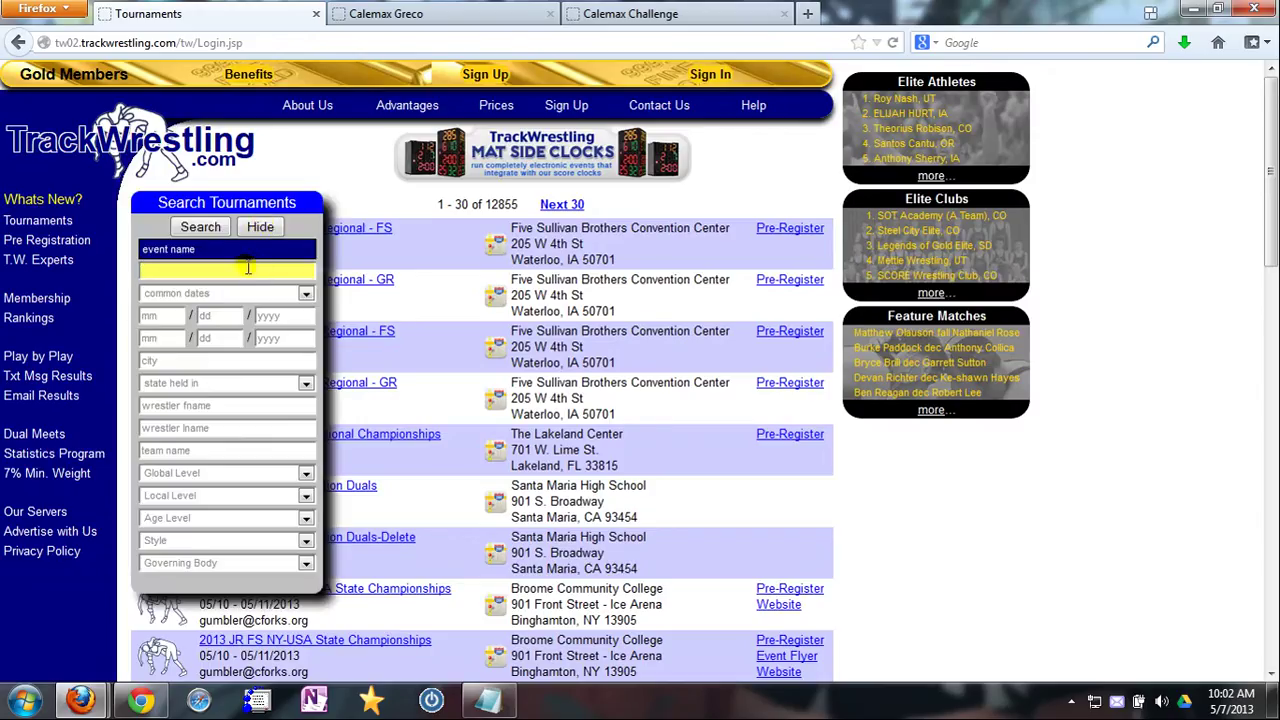
type("alemax g")
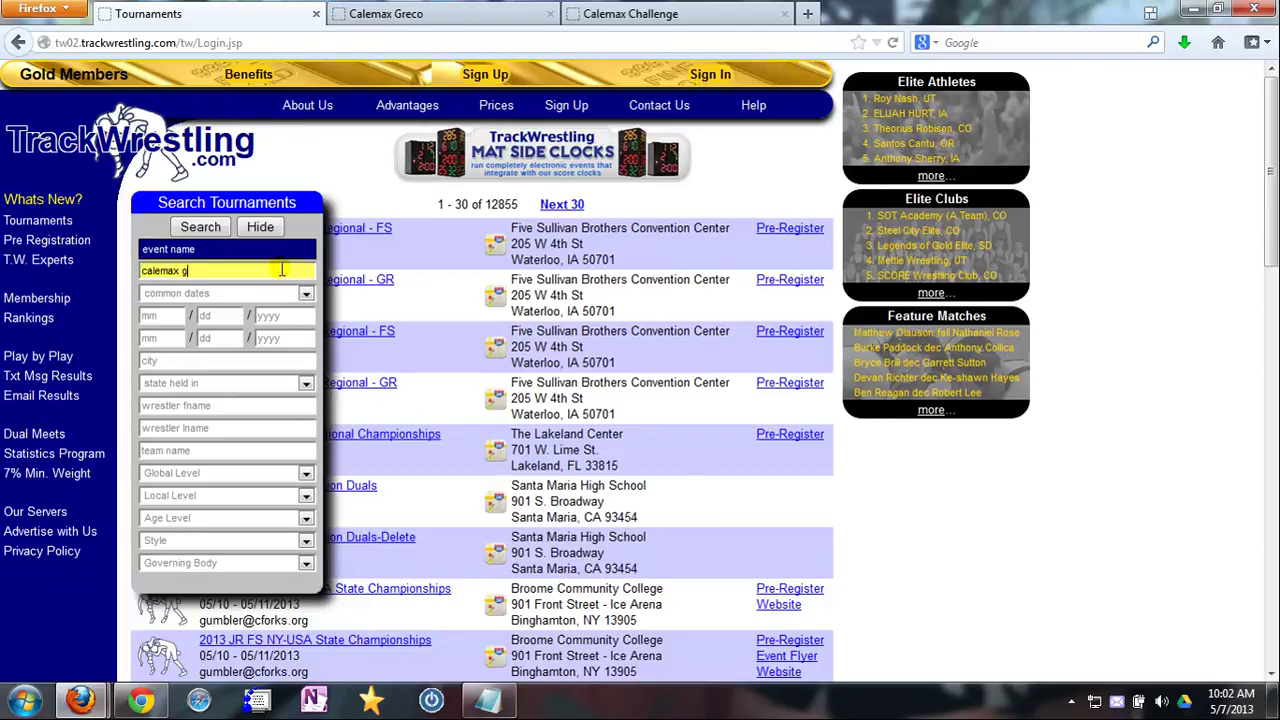
key("Return")
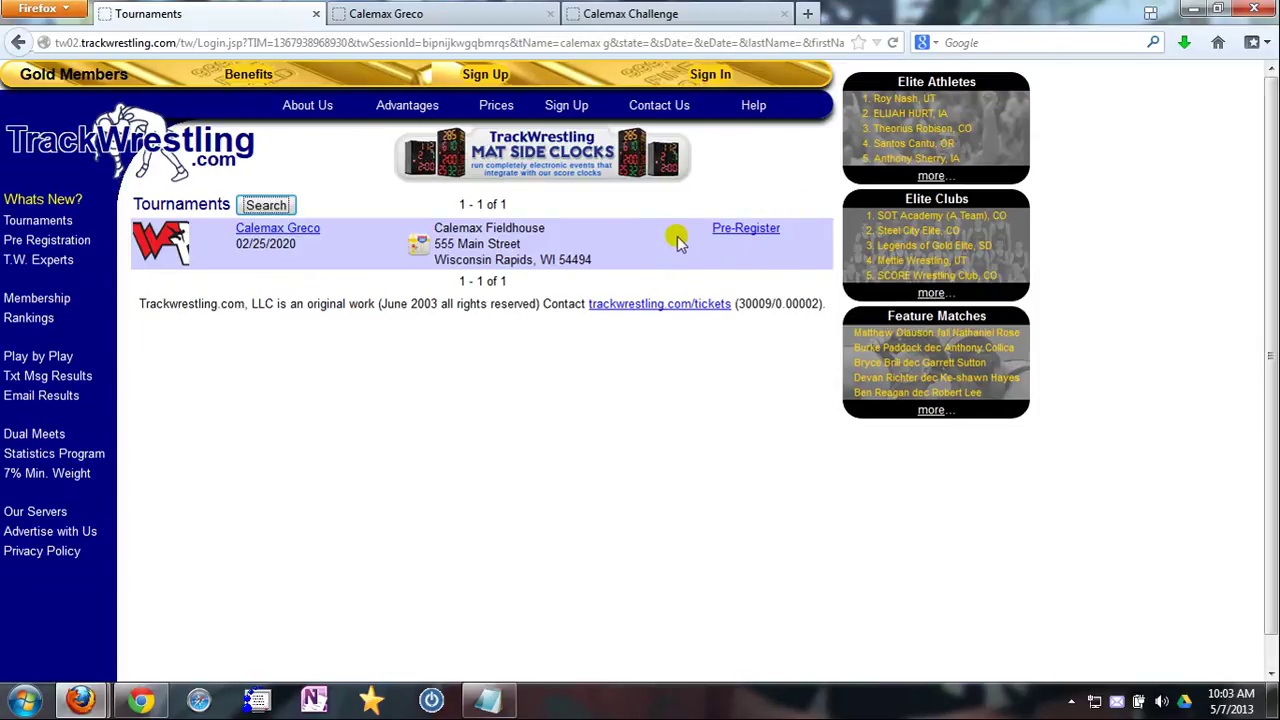
left_click(735, 233)
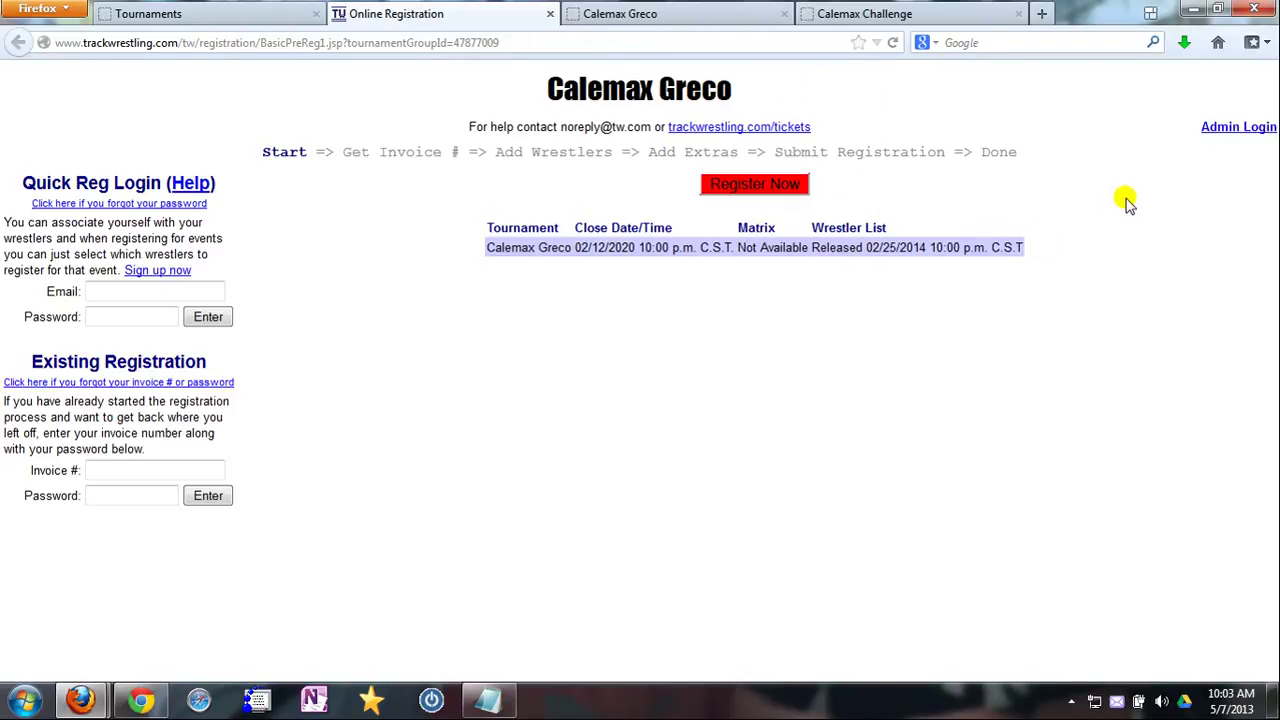
Sign in to the Calemax Greco pre-registration as admin with the account username and password.
left_click(1218, 130)
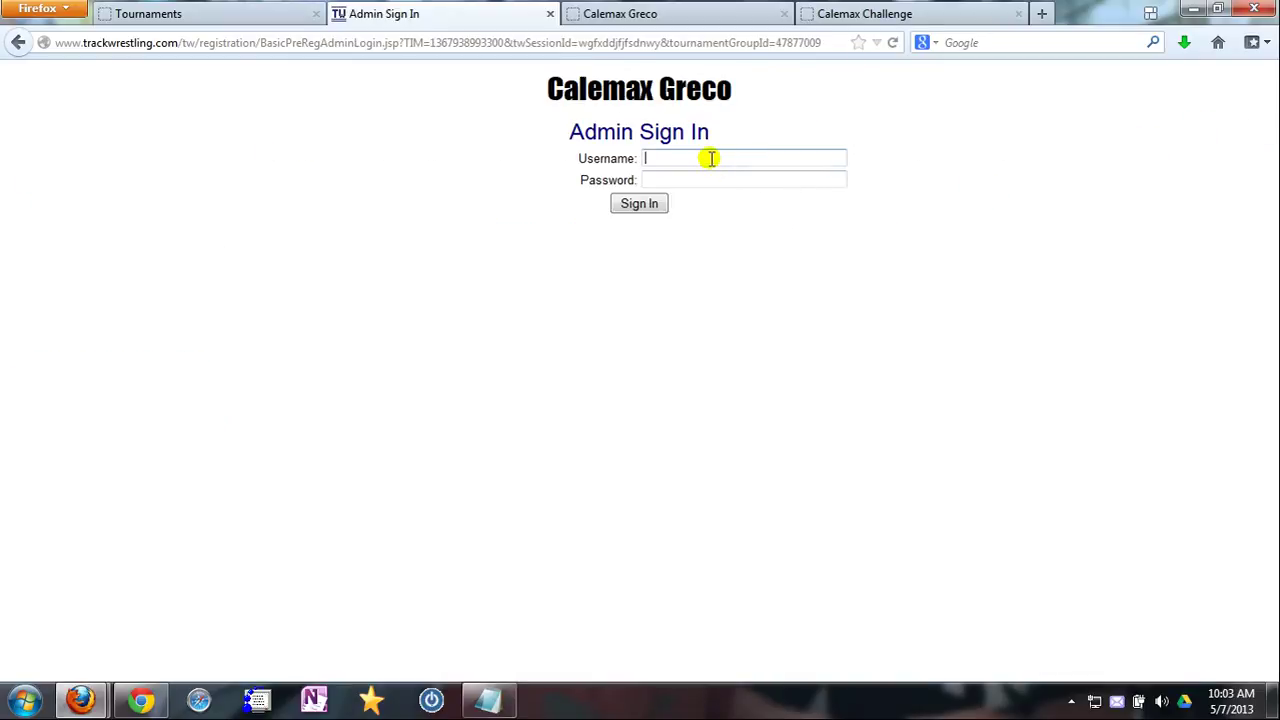
left_click(710, 158)
left_click(674, 180)
left_click(651, 206)
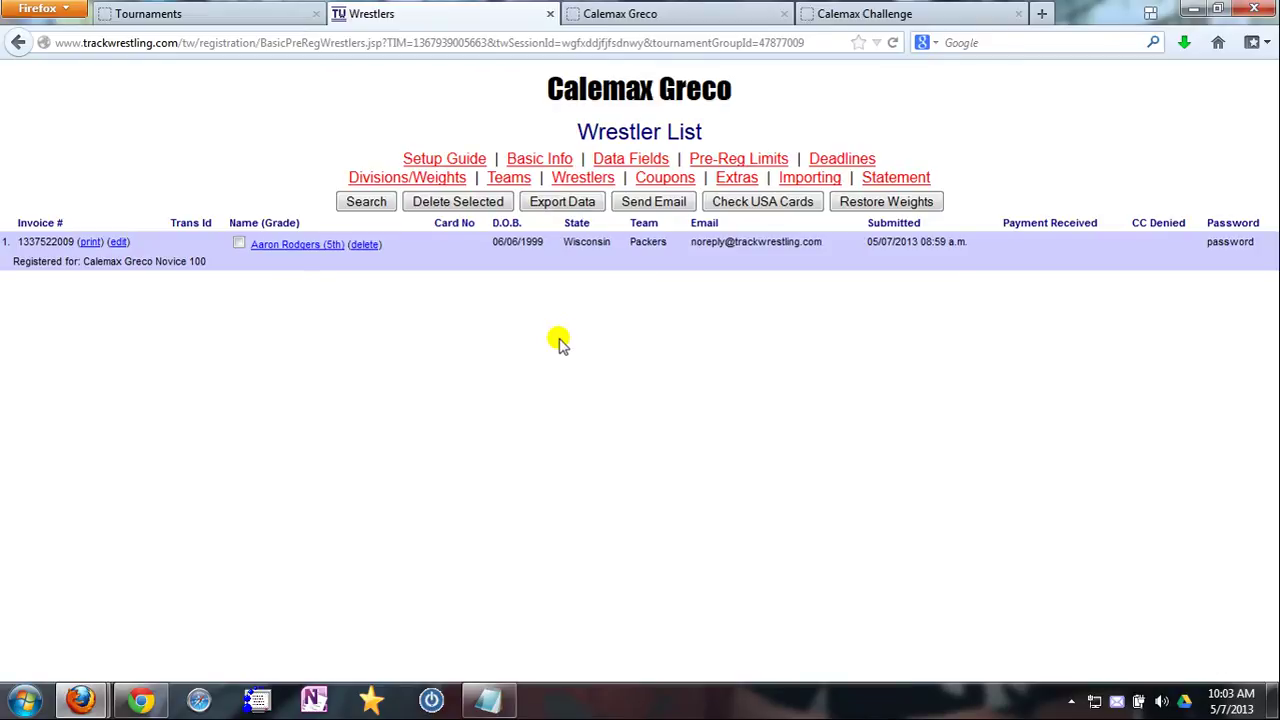
View the Import from Pre. Reg. page in the Calemax Greco tournament, and return to the pre-registration Wrestler List.
left_click(602, 14)
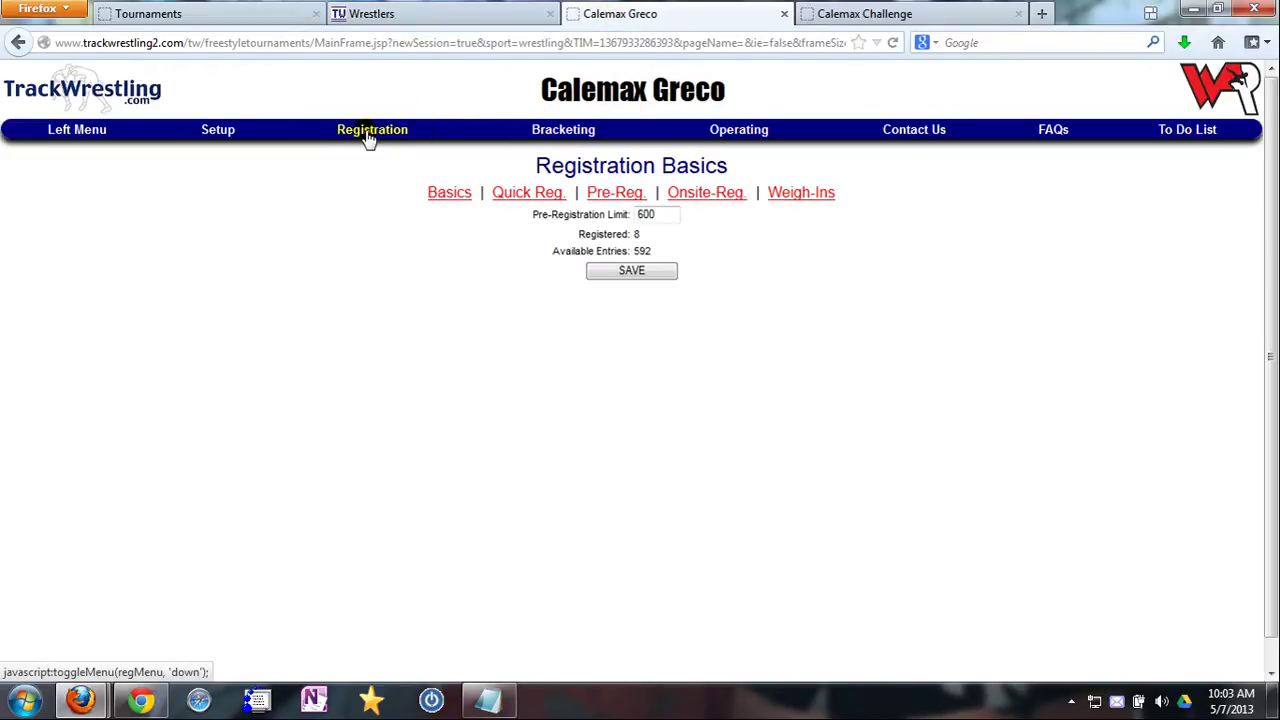
left_click(368, 133)
left_click(365, 216)
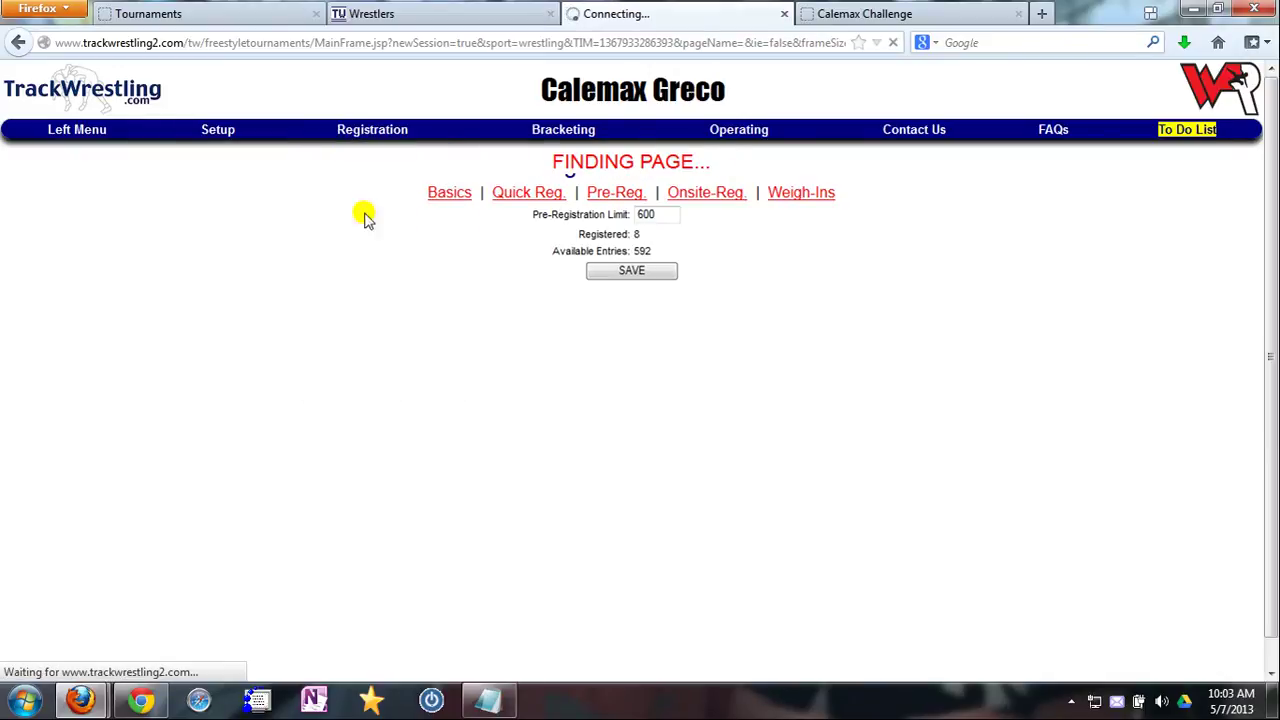
left_click(612, 194)
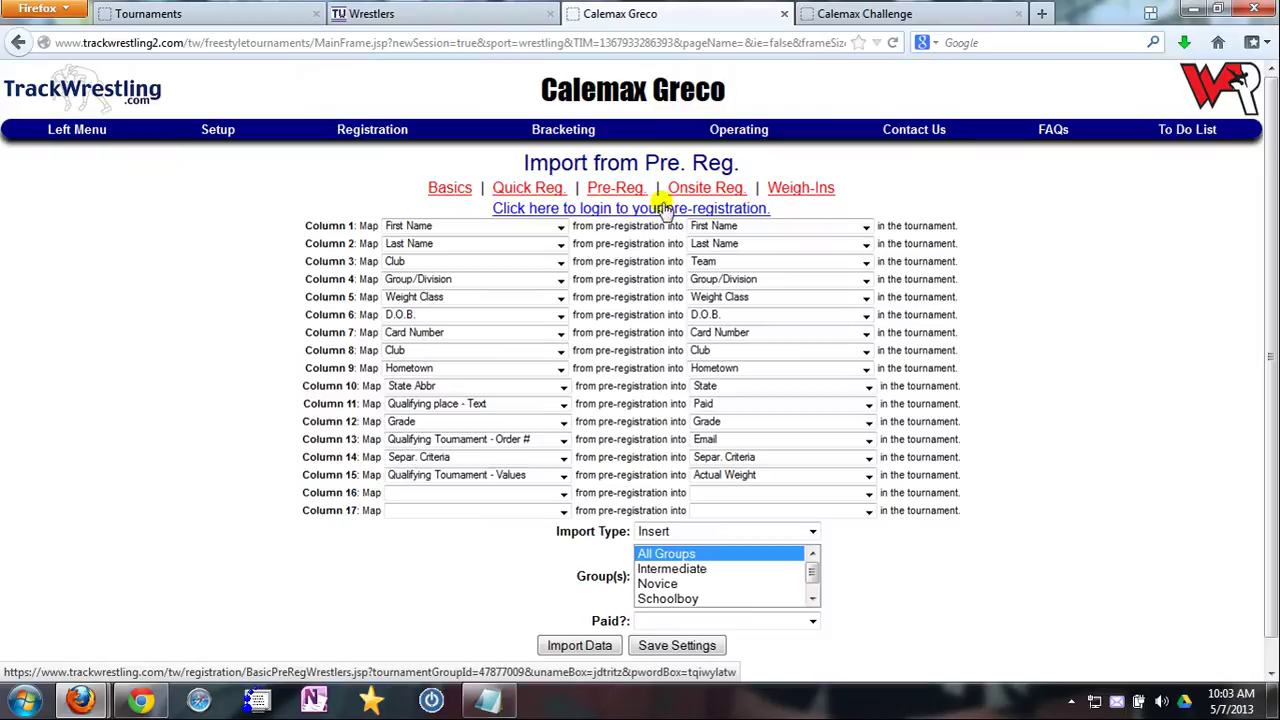
left_click(390, 20)
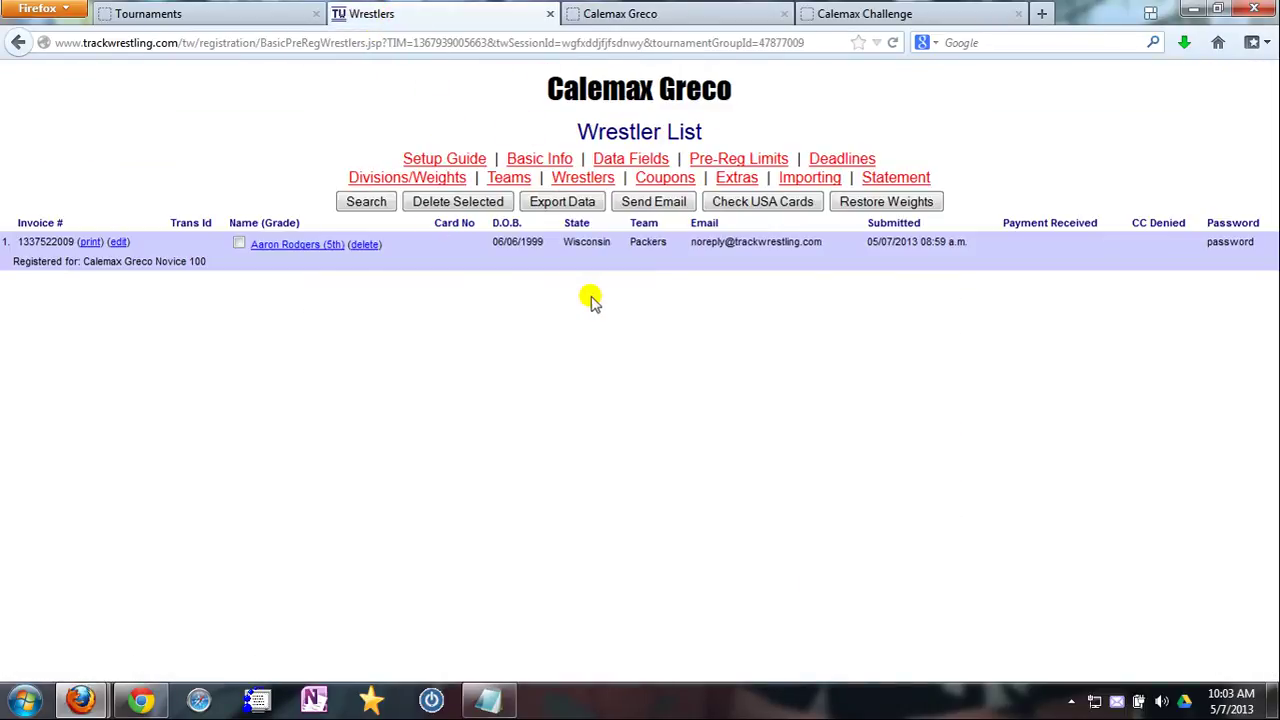
Open the pre-registration's Importing page and review what each of the two import options covers.
left_click(810, 179)
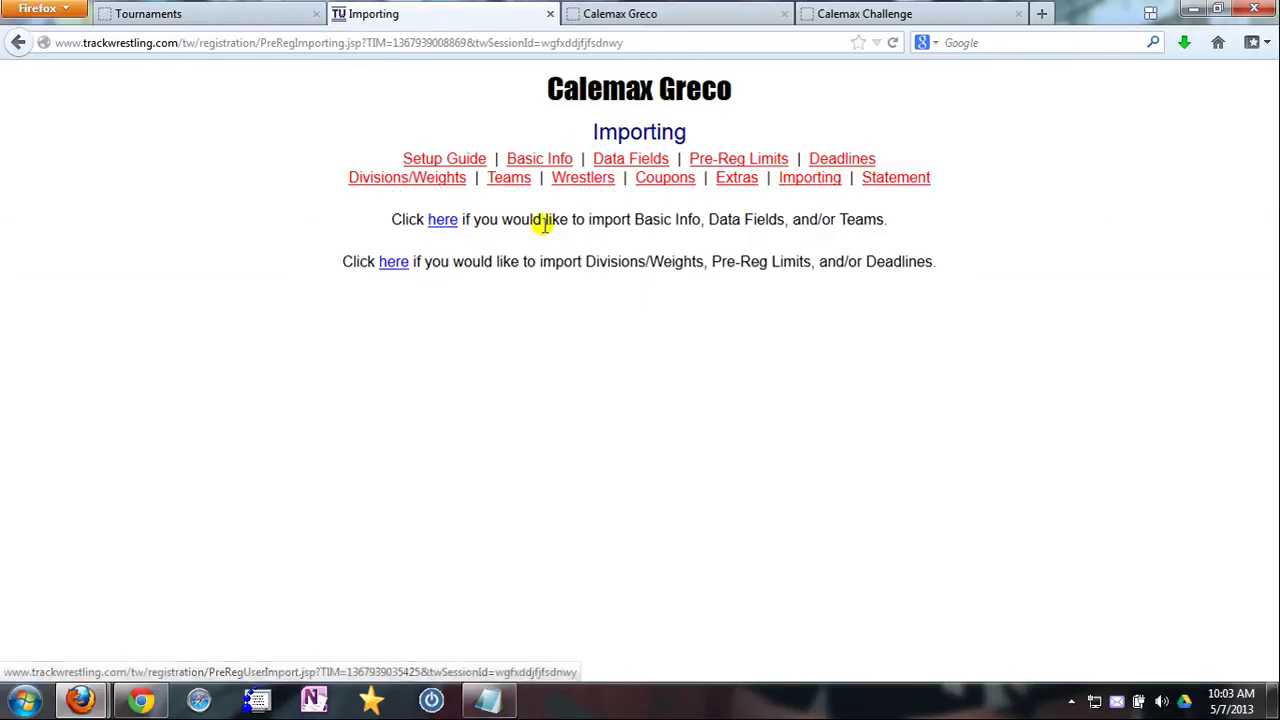
left_click_drag(632, 220, 882, 221)
left_click(610, 261)
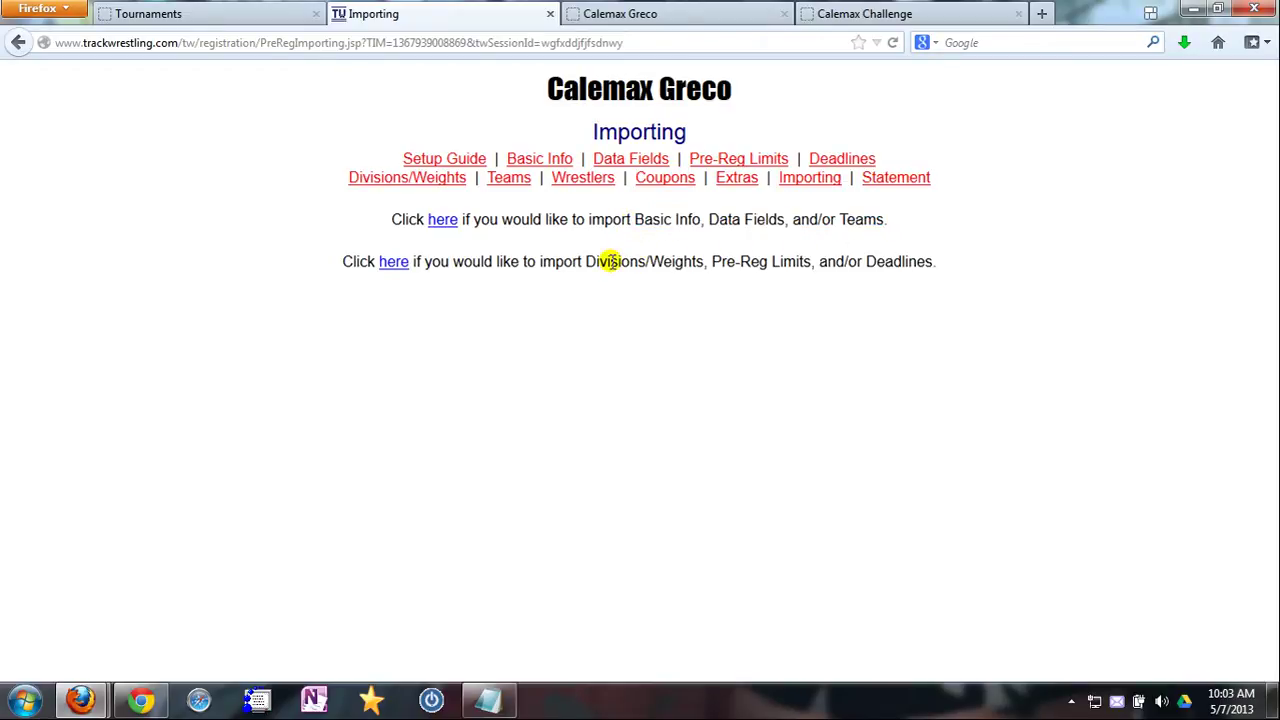
left_click_drag(587, 261, 936, 261)
left_click(986, 263)
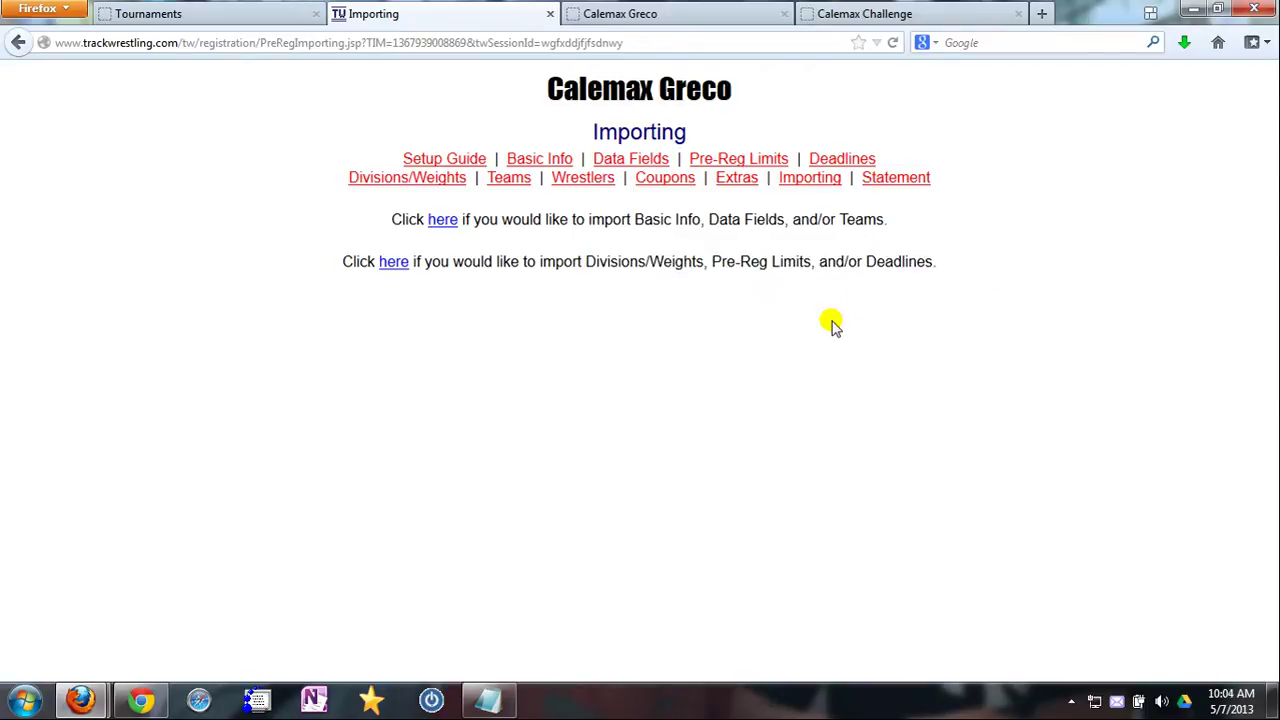
Open the Basic Info, Data Fields and Teams import, browse the source registrations, and mark Settings and Fields for import.
left_click(443, 220)
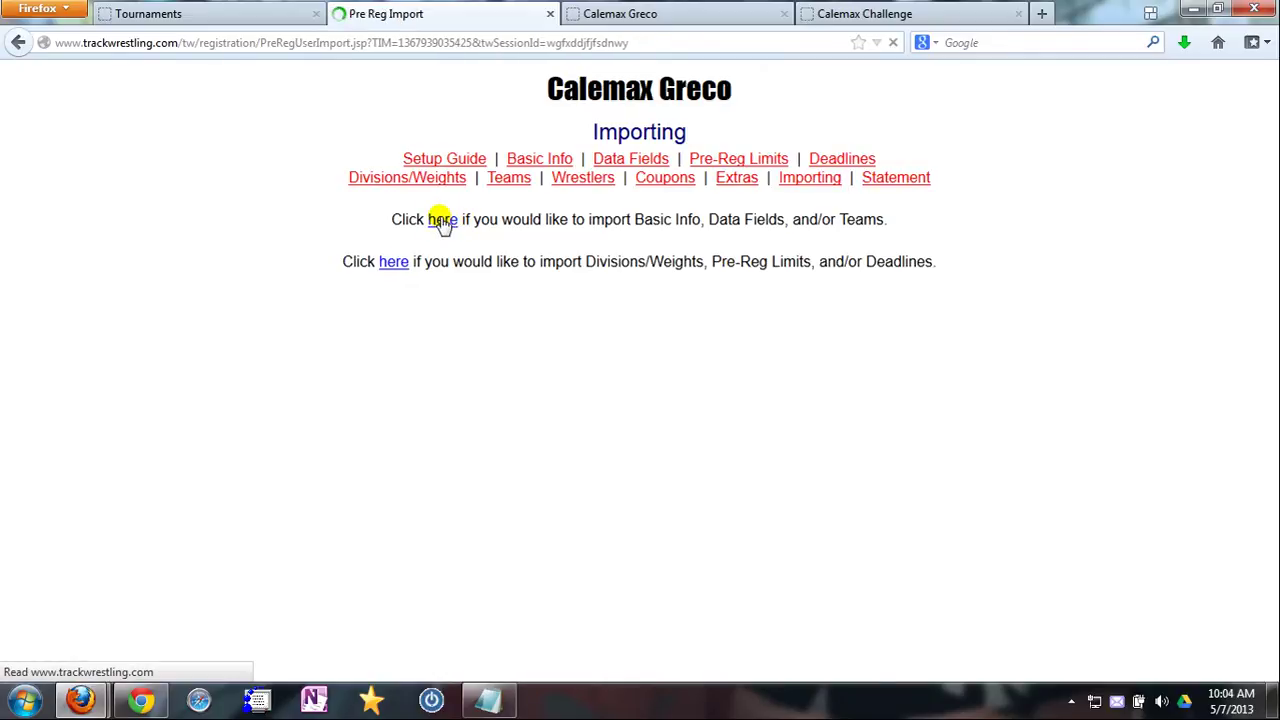
left_click(688, 200)
scroll(714, 486, "down", 6)
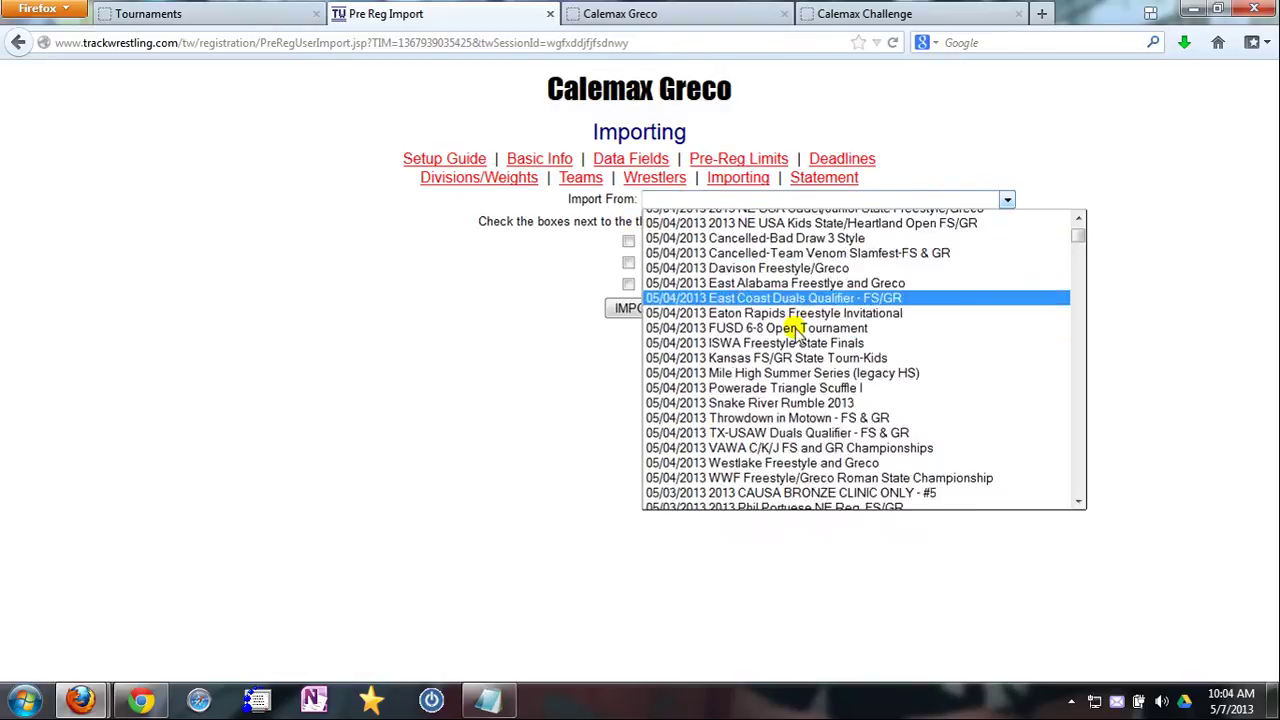
left_click(590, 263)
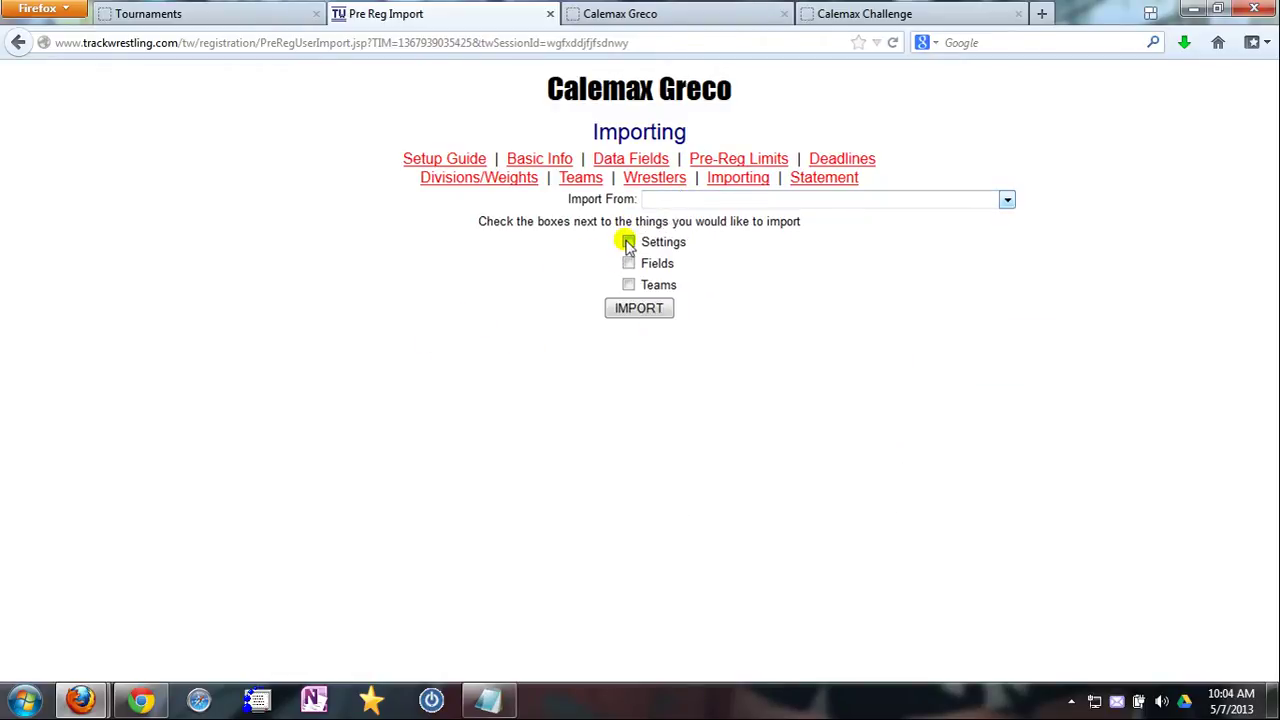
left_click(628, 242)
left_click(628, 263)
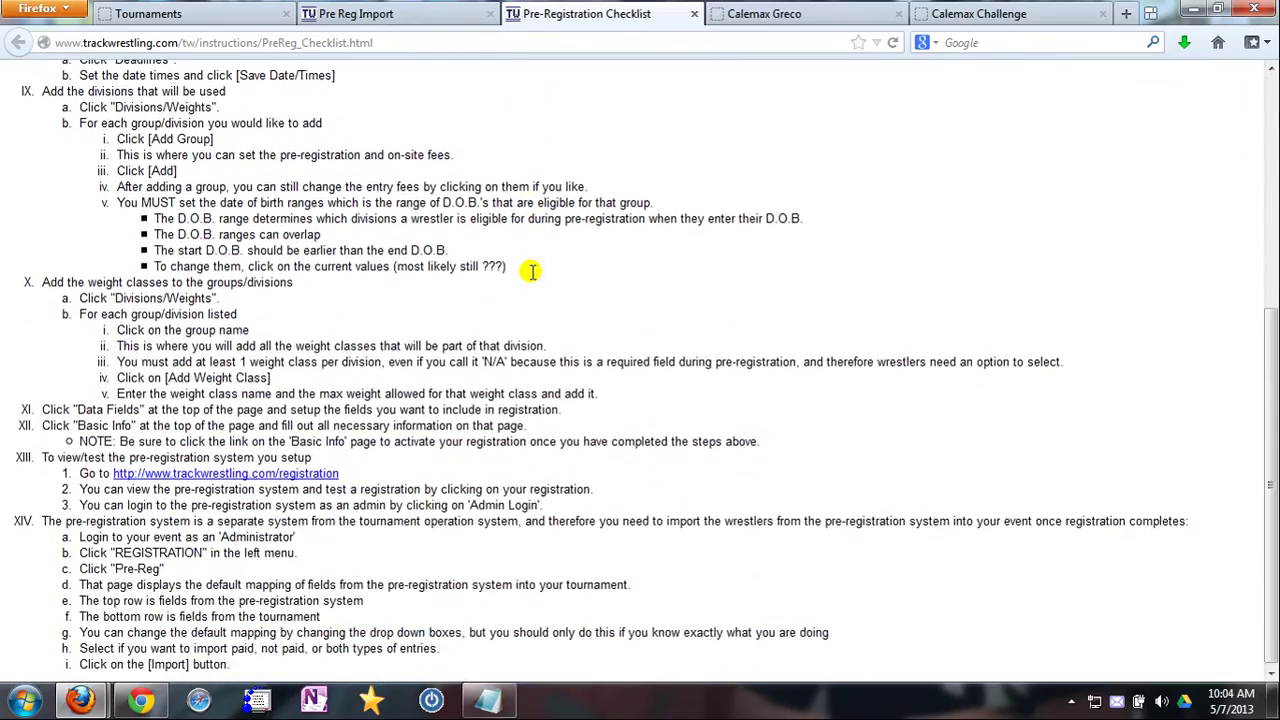
Review the Pre-Registration Checklist from the setup guide, close it, and open the Basic Info page.
scroll(530, 274, "up", 8)
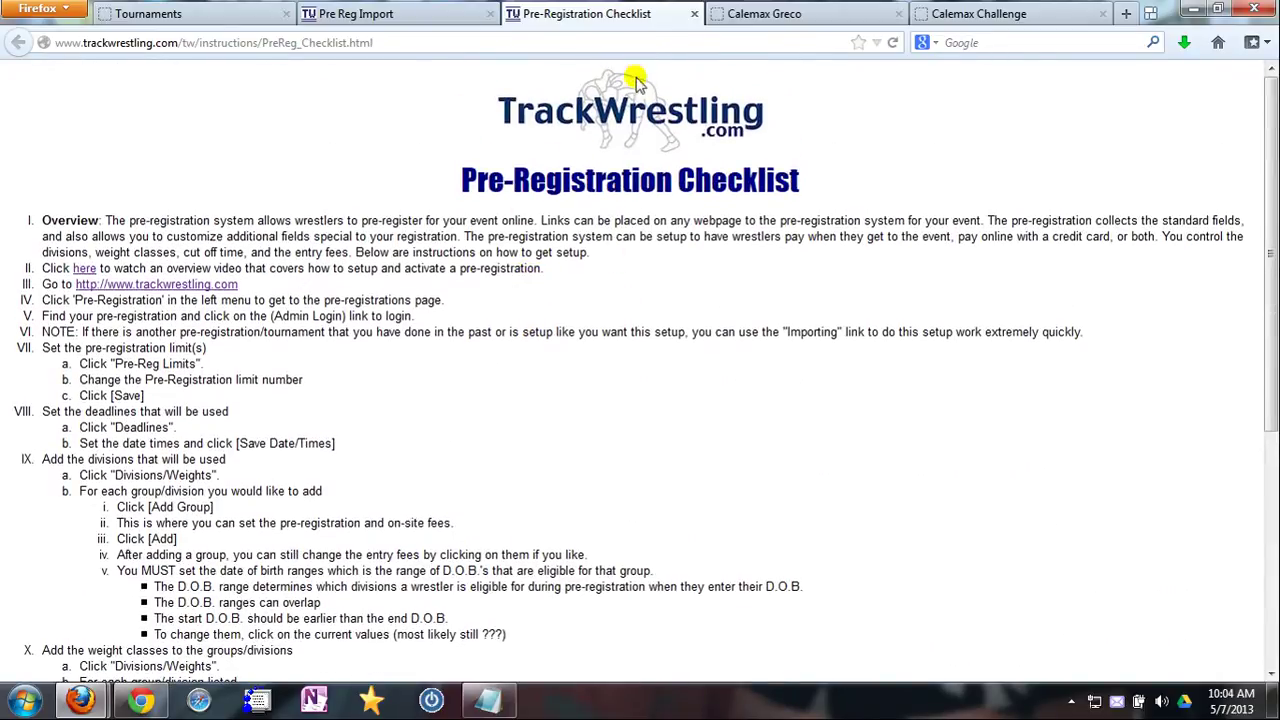
left_click(693, 15)
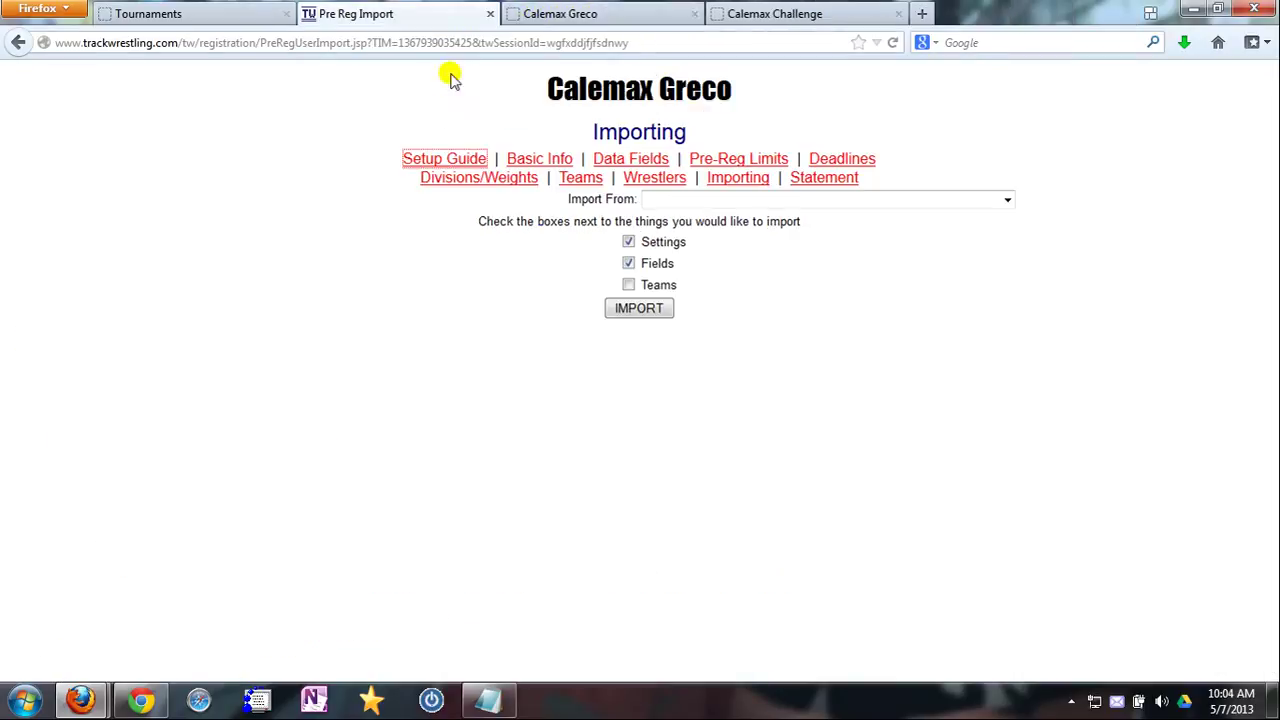
left_click(525, 162)
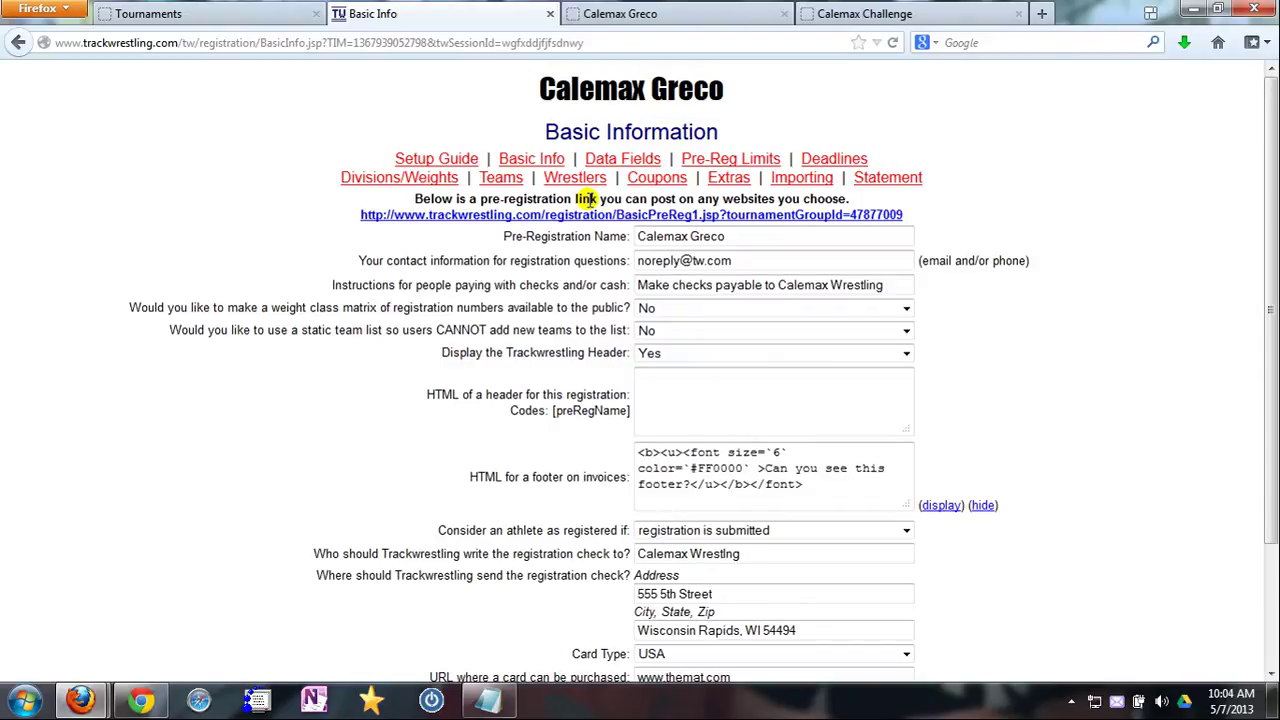
Compare the contact information for registration questions with the help contact and tickets link on the public registration page.
left_click(736, 236)
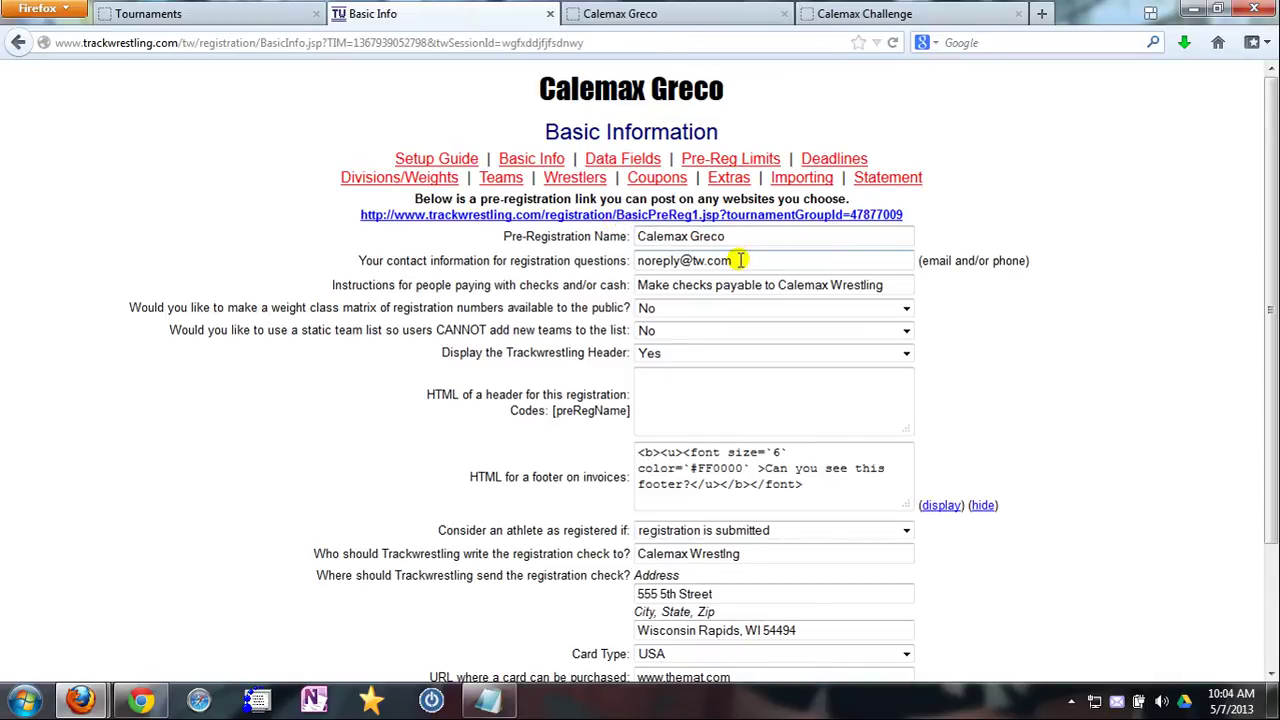
left_click_drag(742, 260, 634, 258)
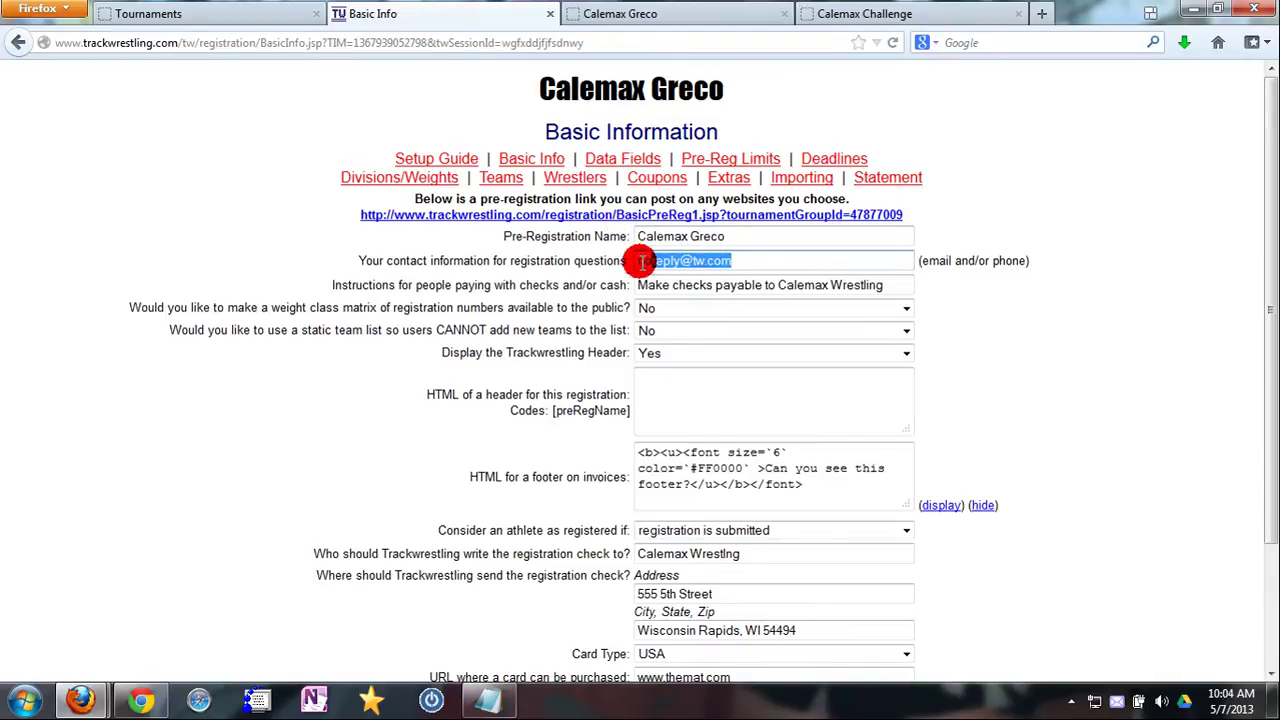
left_click(766, 258)
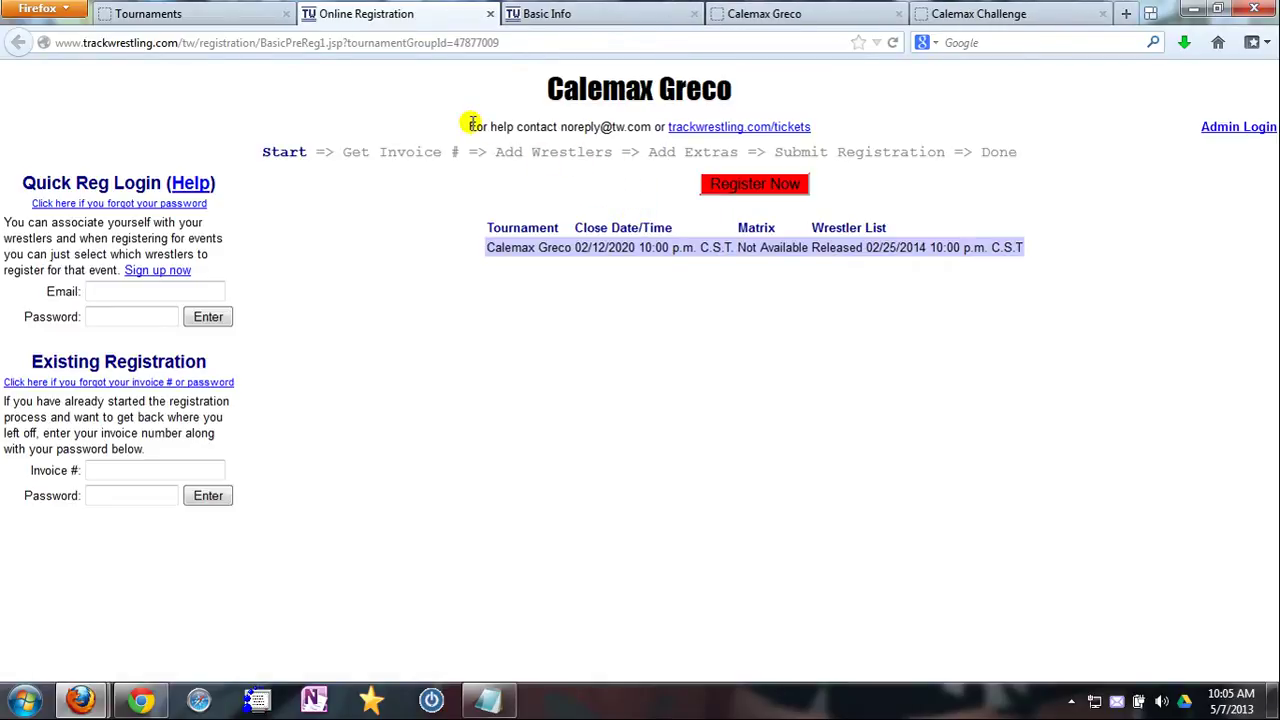
left_click_drag(469, 124, 652, 126)
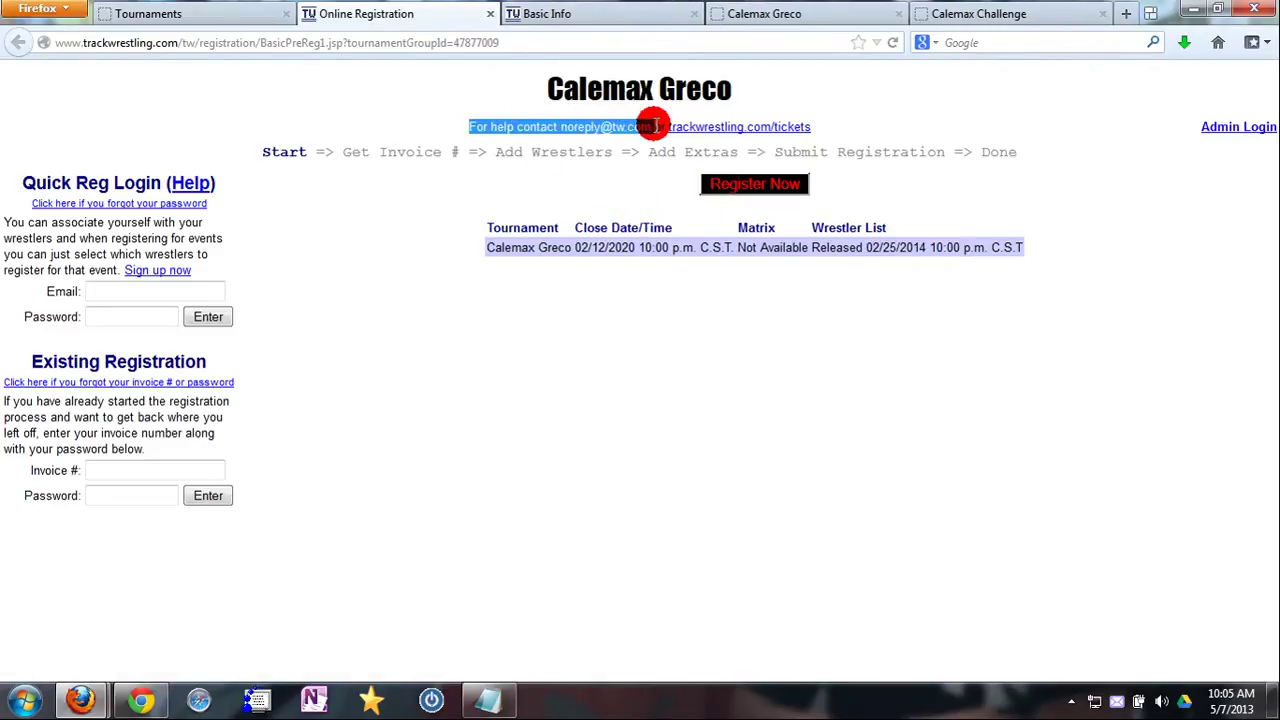
left_click(563, 14)
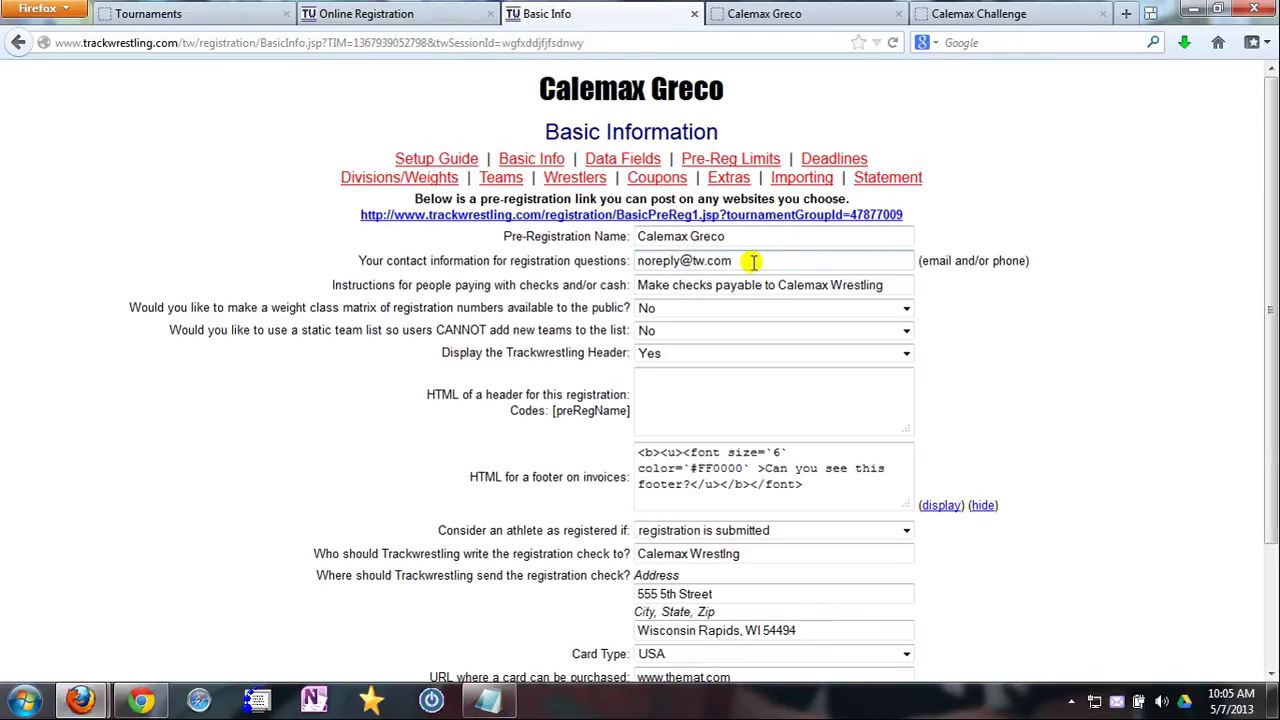
left_click(752, 262)
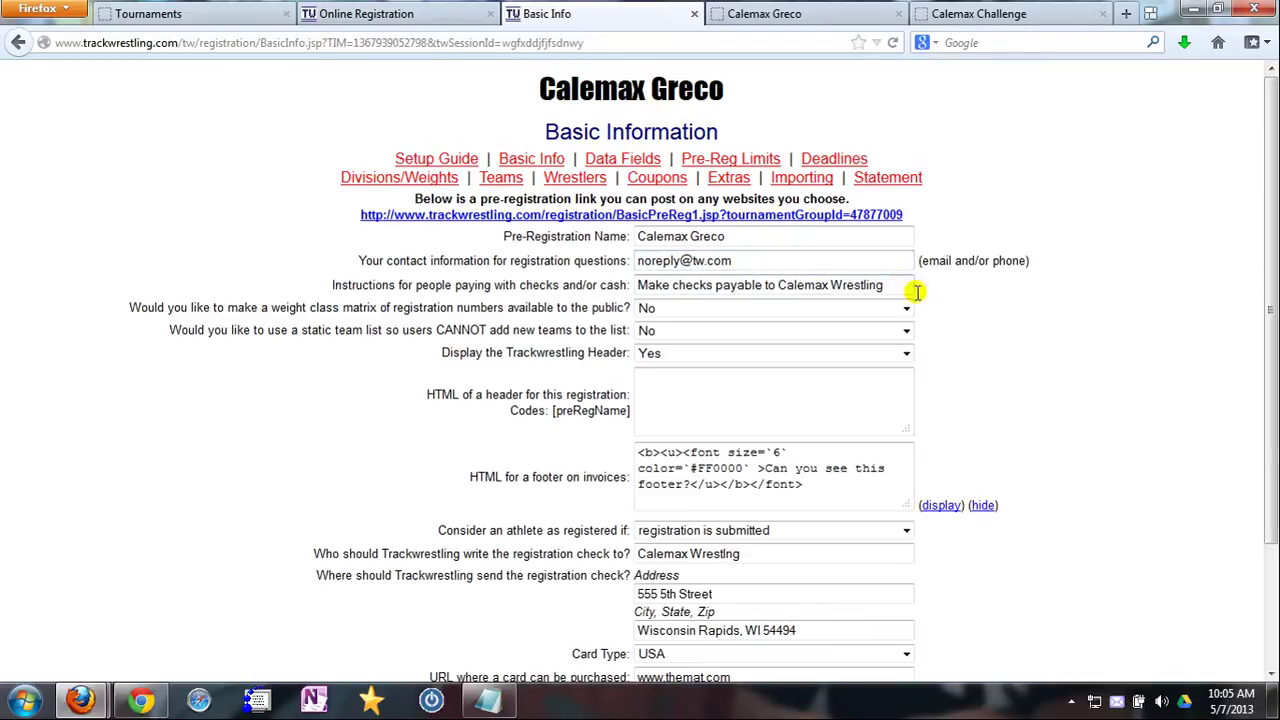
left_click(416, 14)
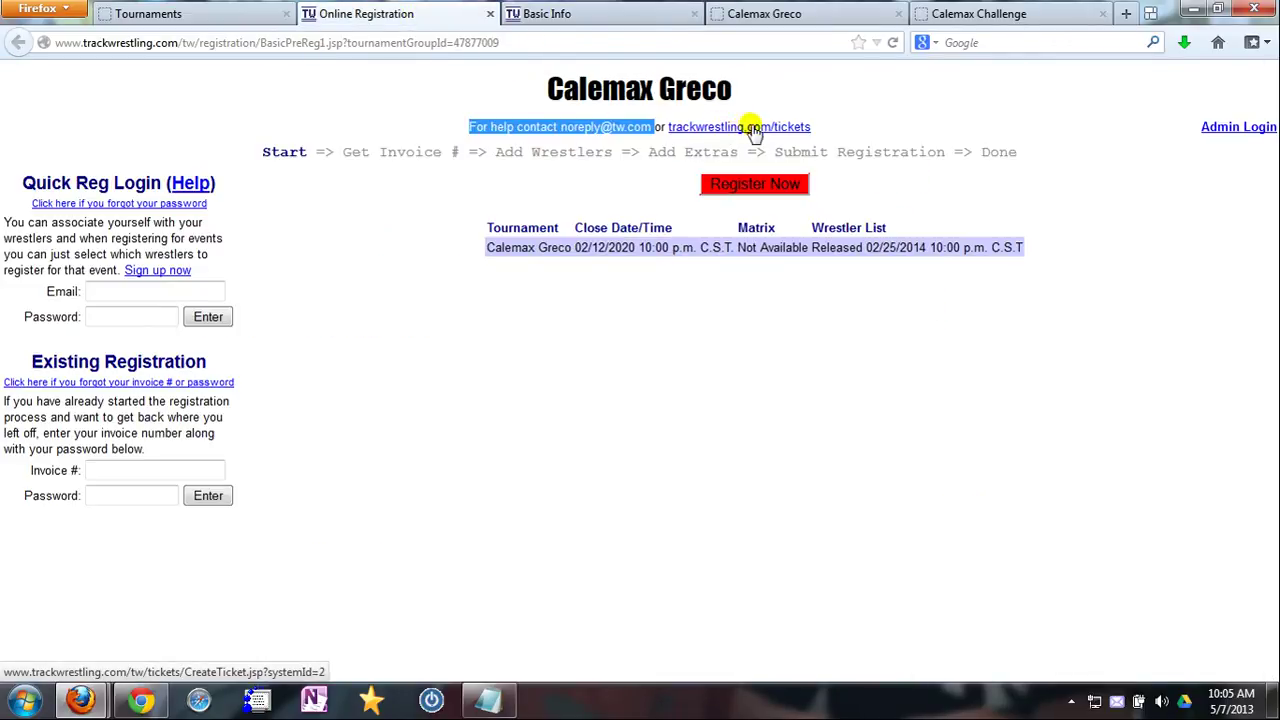
left_click(575, 16)
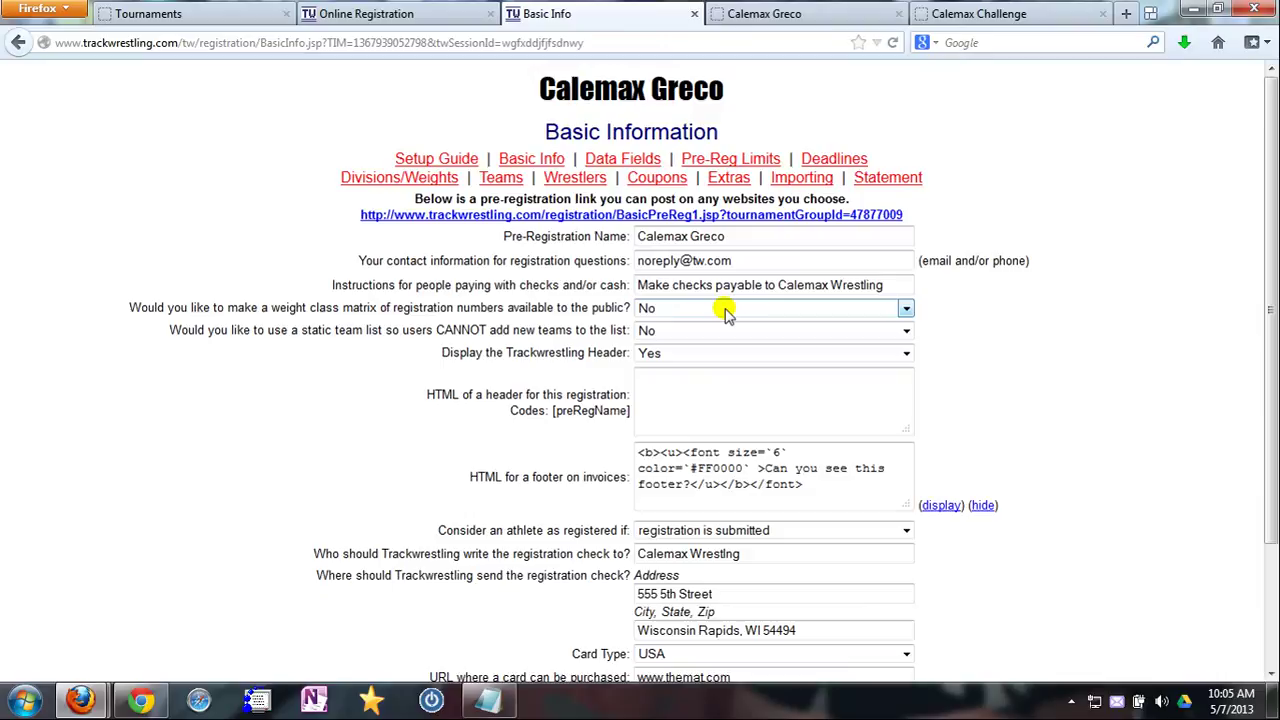
Check the Matrix column on the public registration page, and set the public weight class matrix option to Yes in Basic Info.
left_click(395, 18)
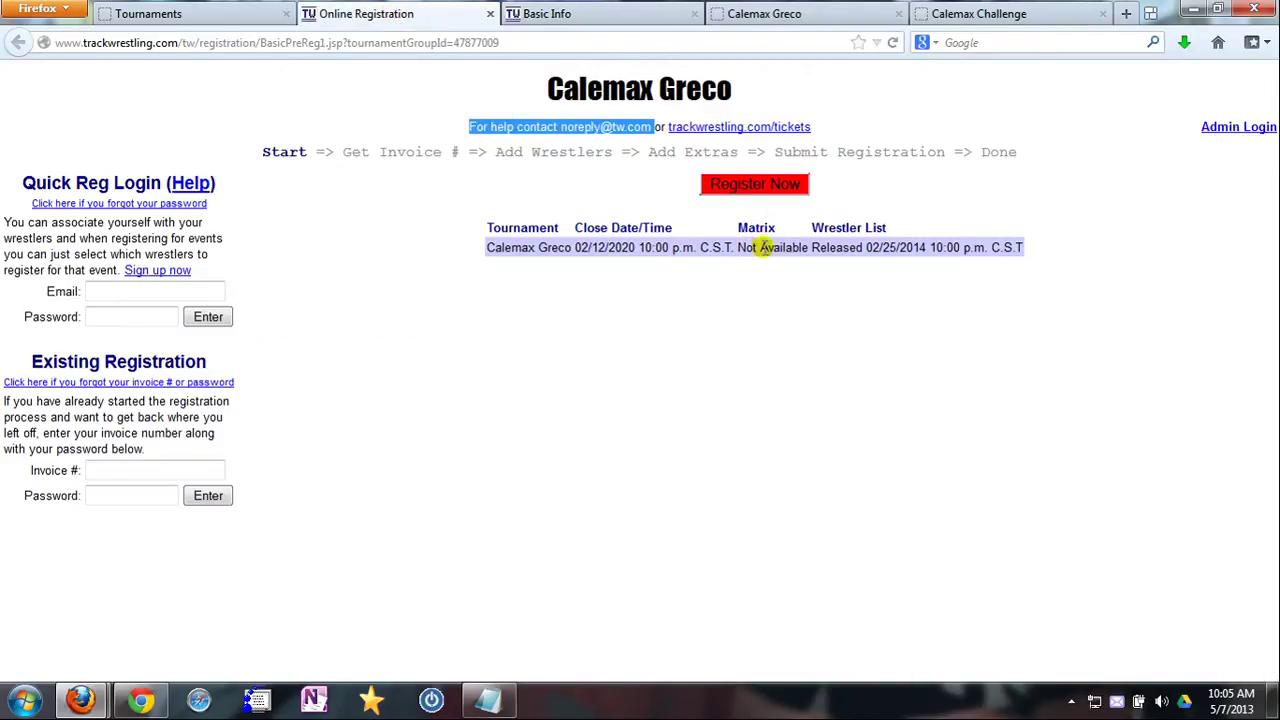
left_click(571, 14)
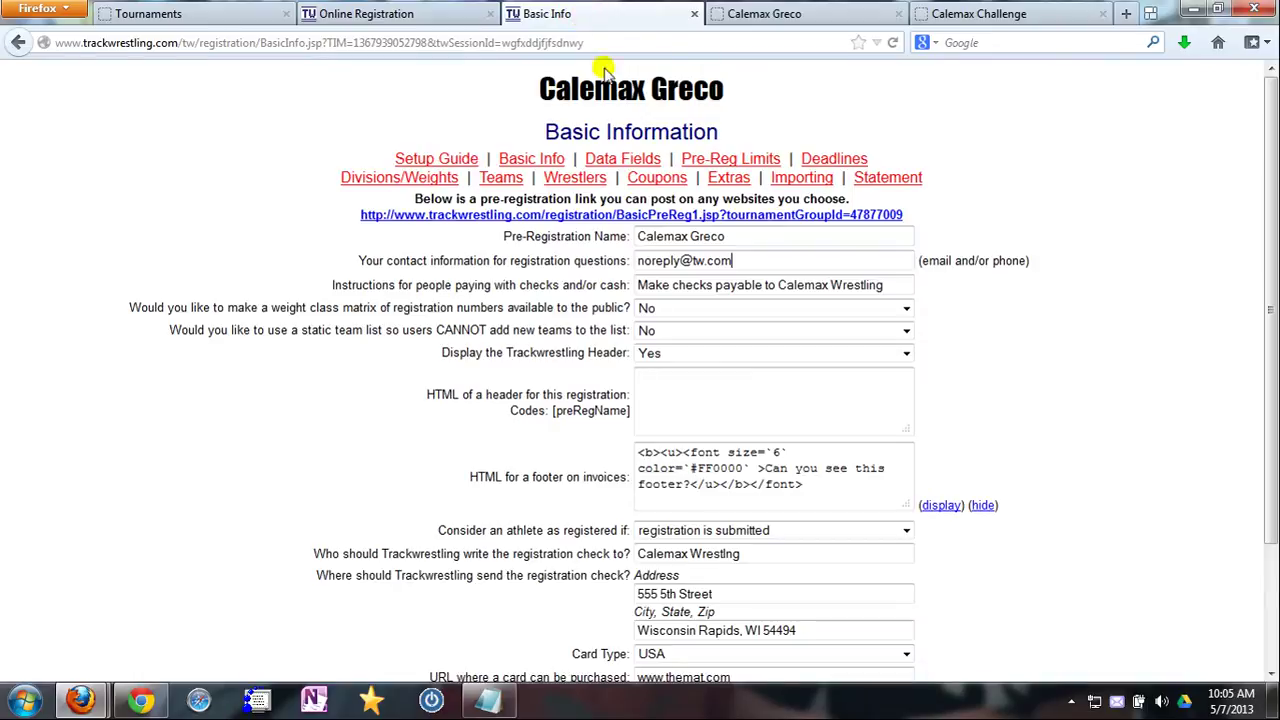
left_click(692, 310)
left_click(690, 338)
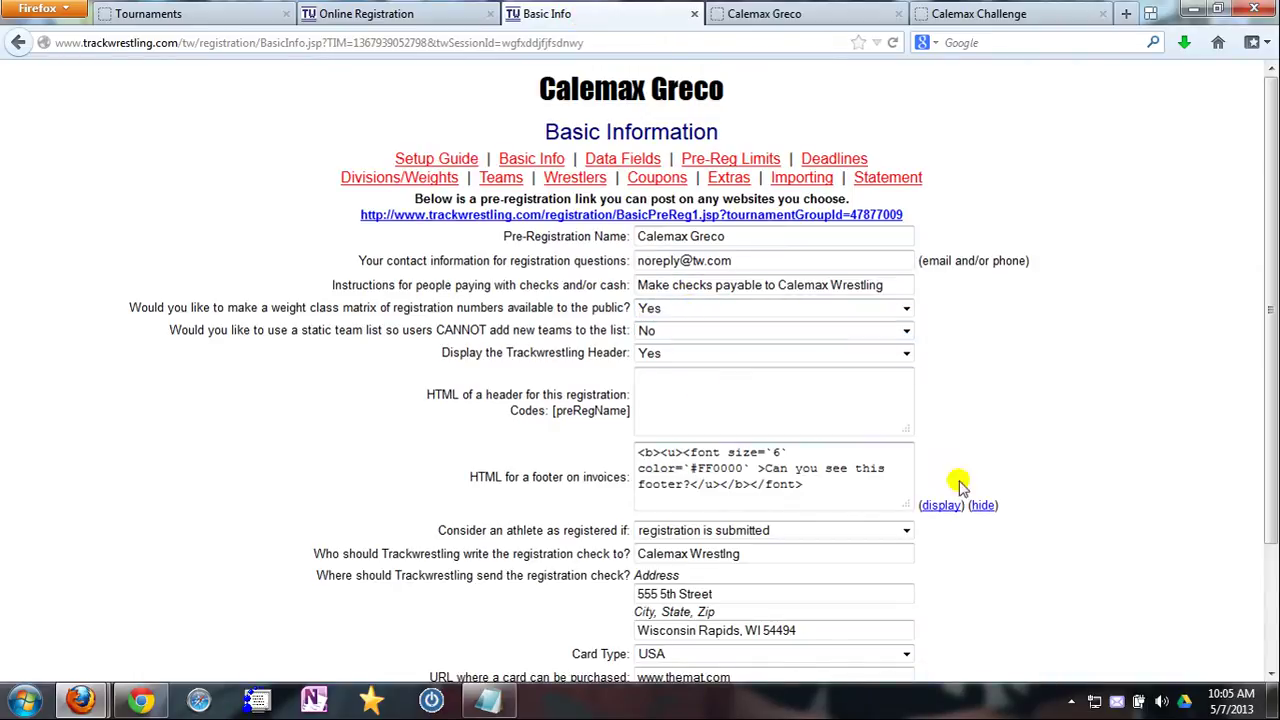
Save the Basic Info settings and reload the public registration page.
scroll(958, 485, "down", 3)
left_click(631, 653)
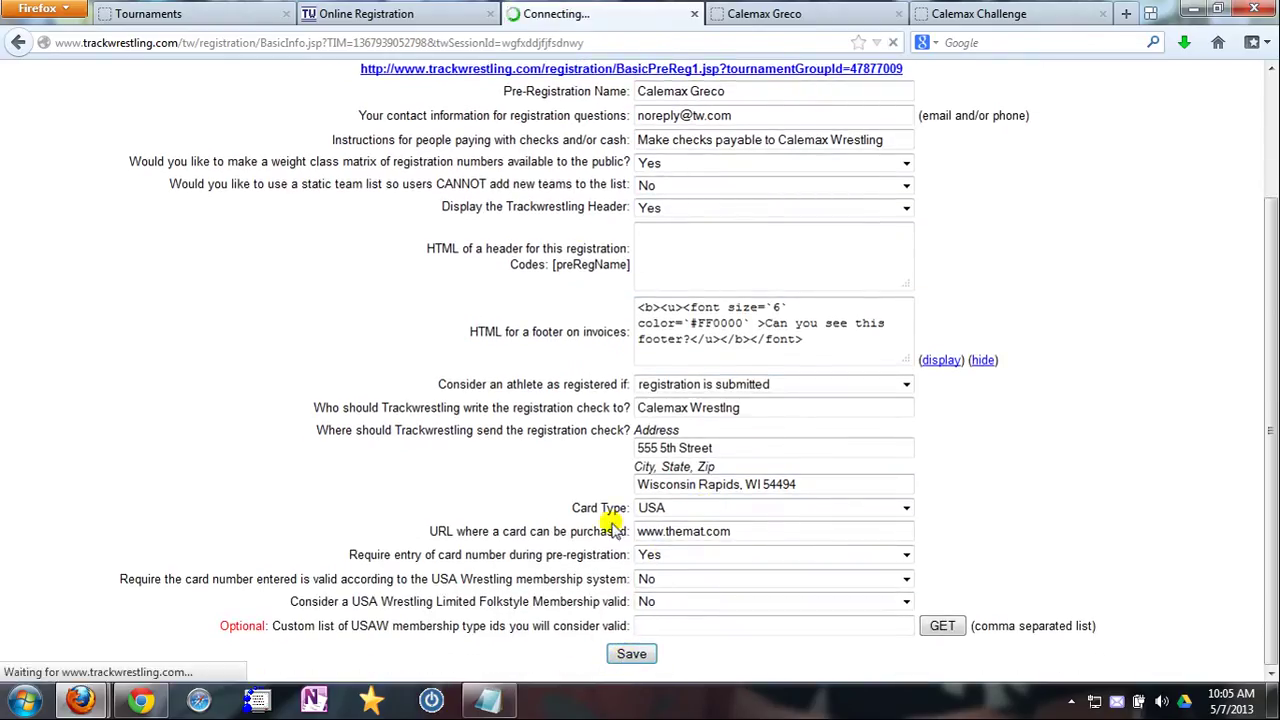
left_click(408, 20)
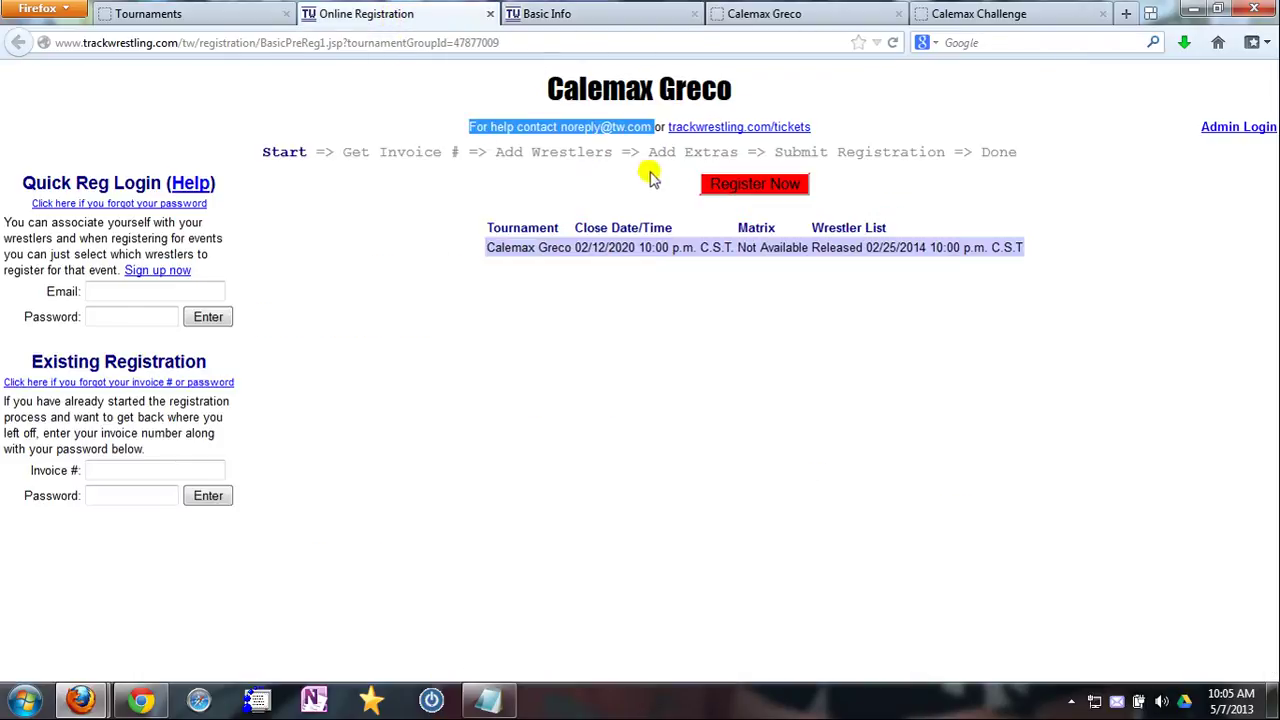
right_click(368, 207)
left_click(335, 100)
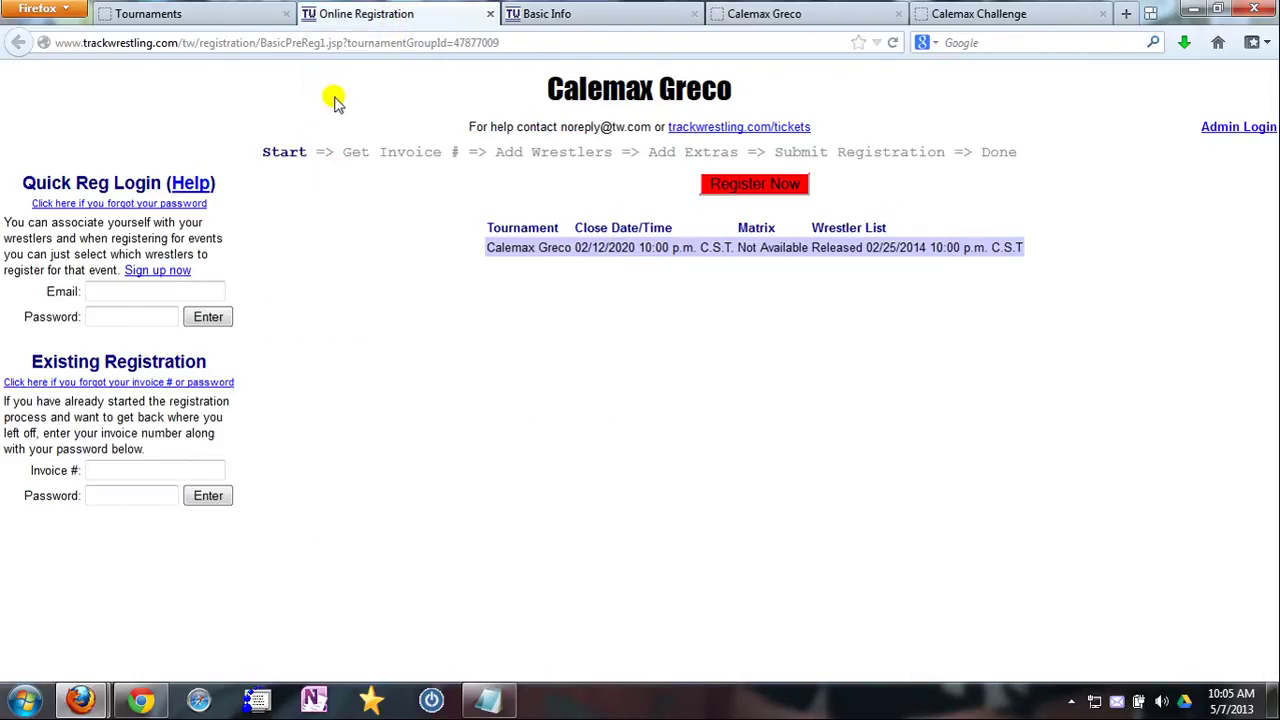
right_click(336, 100)
left_click(382, 155)
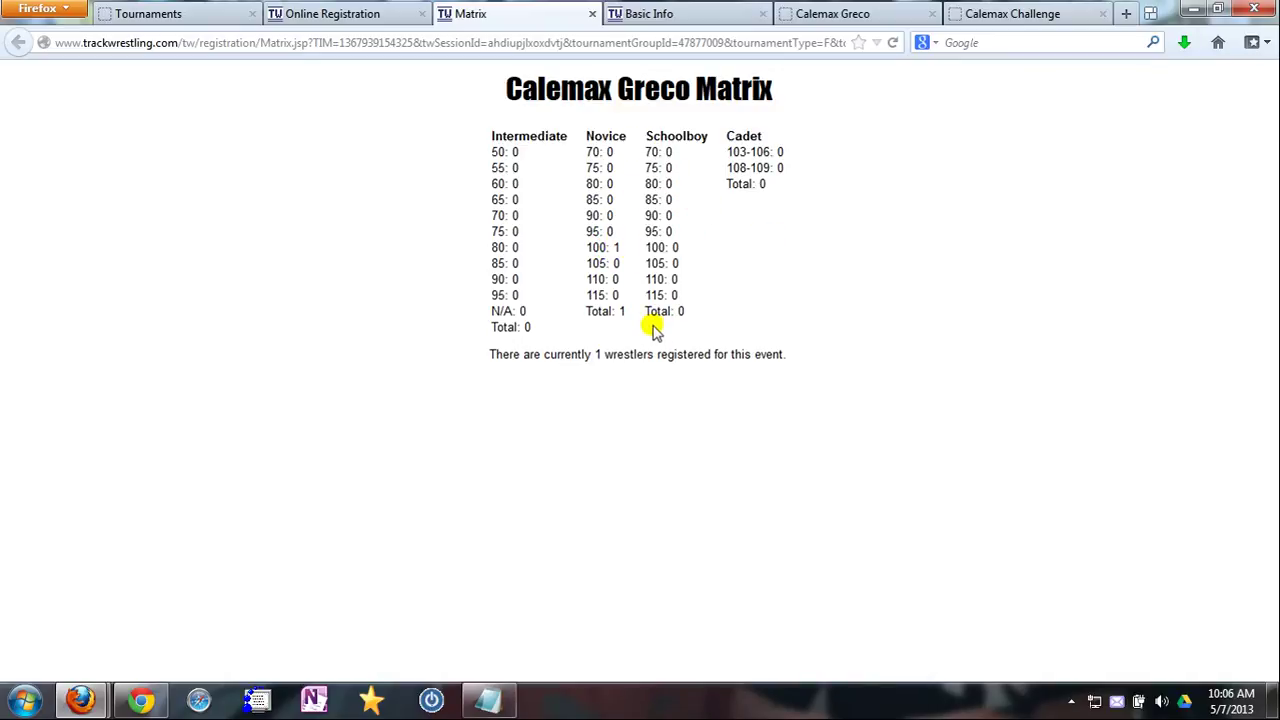
Close the weight class matrix and check the Wrestler List release date on the public registration page against Basic Info.
left_click(592, 14)
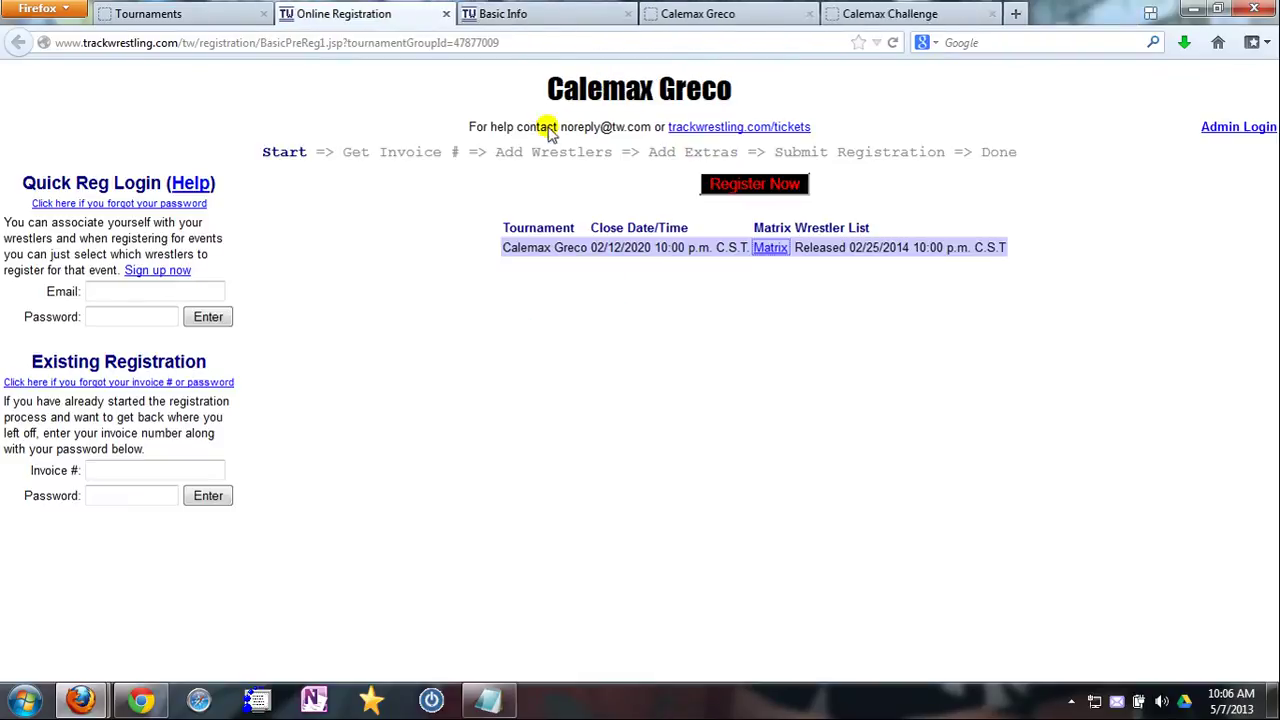
left_click(556, 14)
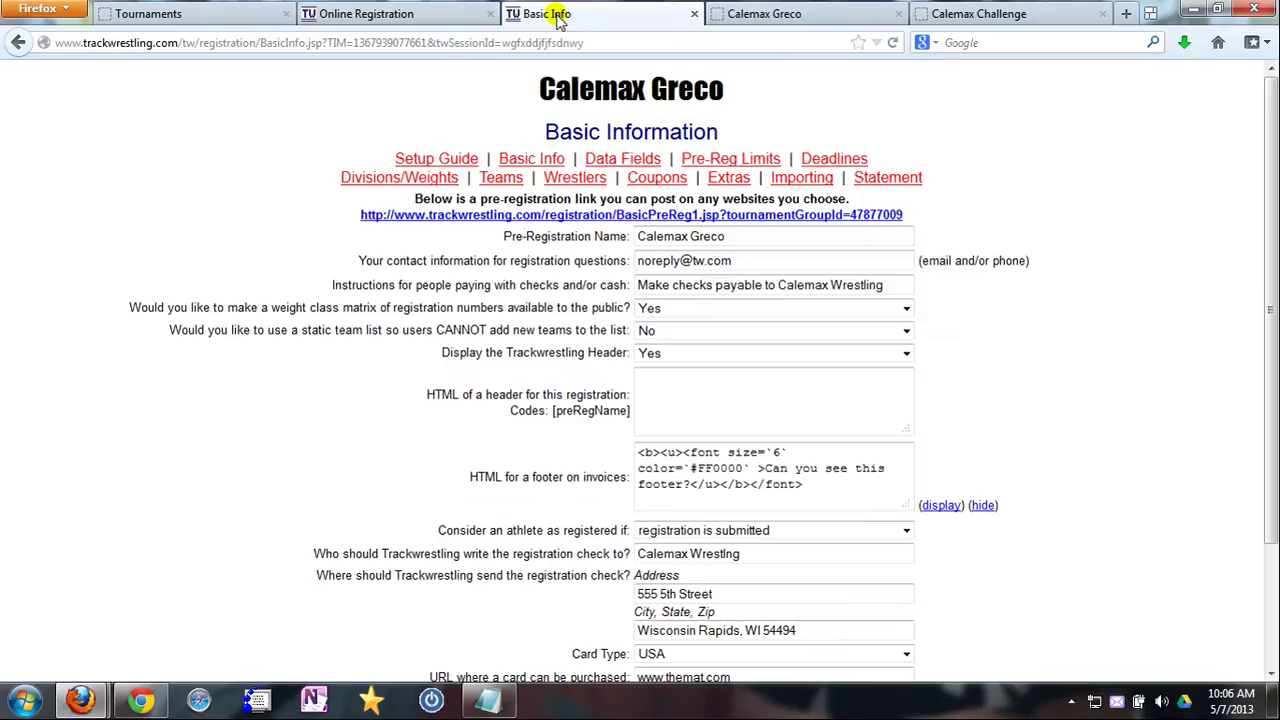
left_click(420, 17)
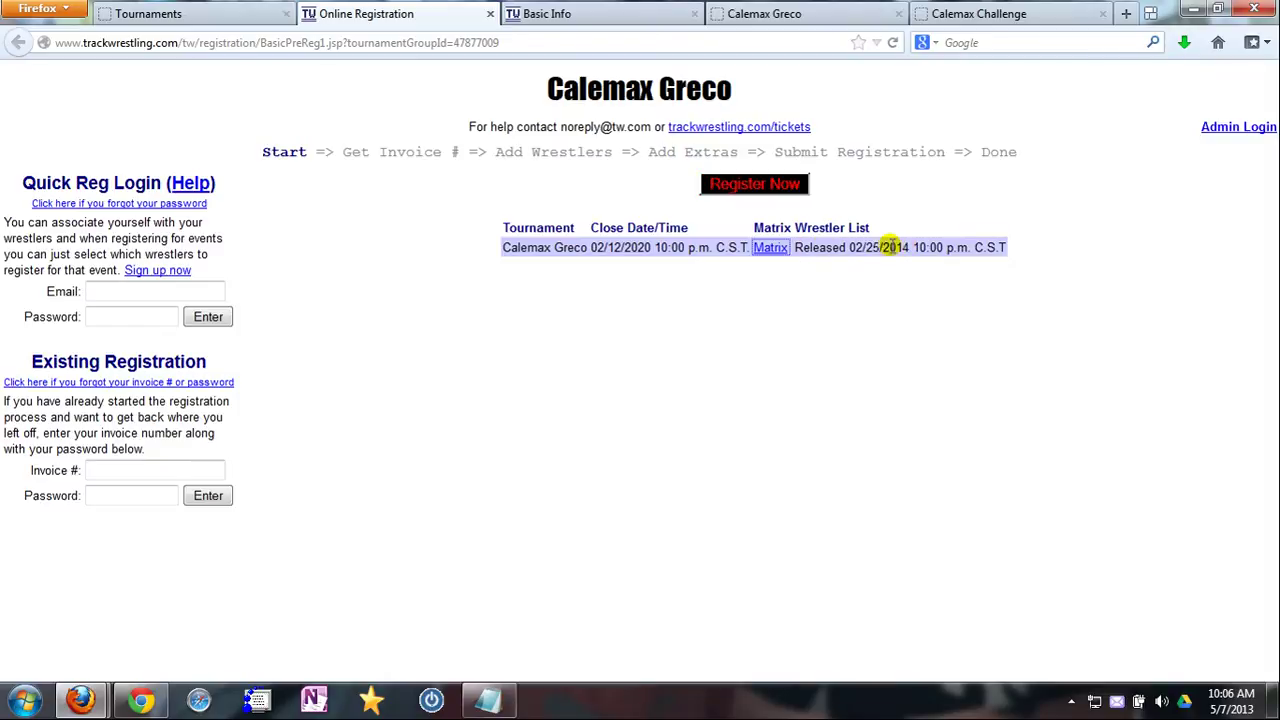
In the pre-registration deadlines, set the date for releasing information to the public to 02/14/2013 and save.
left_click(558, 16)
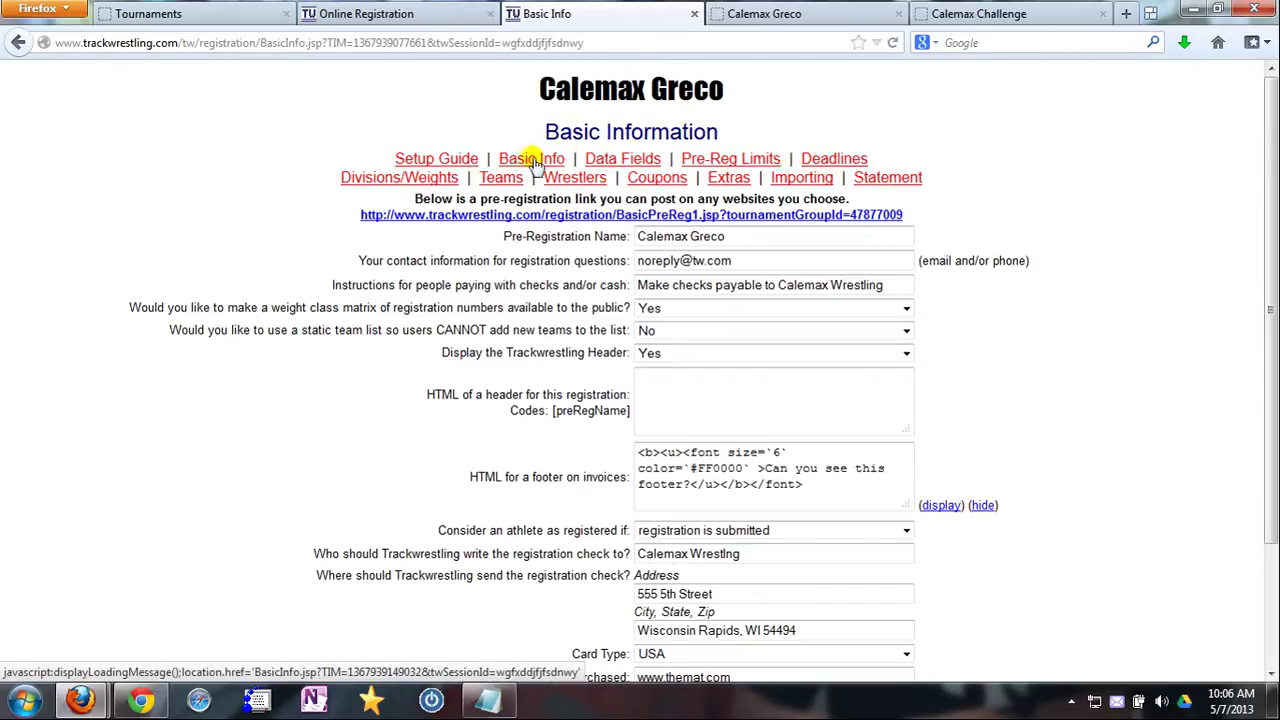
left_click(830, 160)
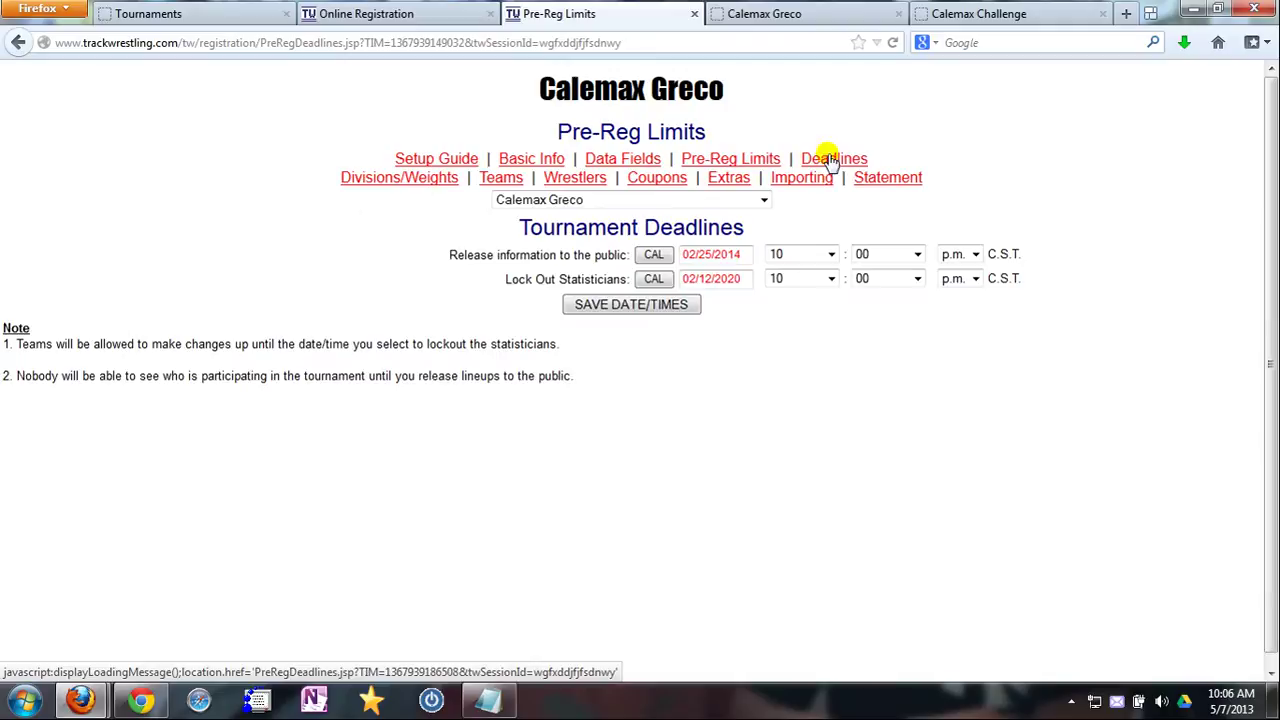
left_click(657, 256)
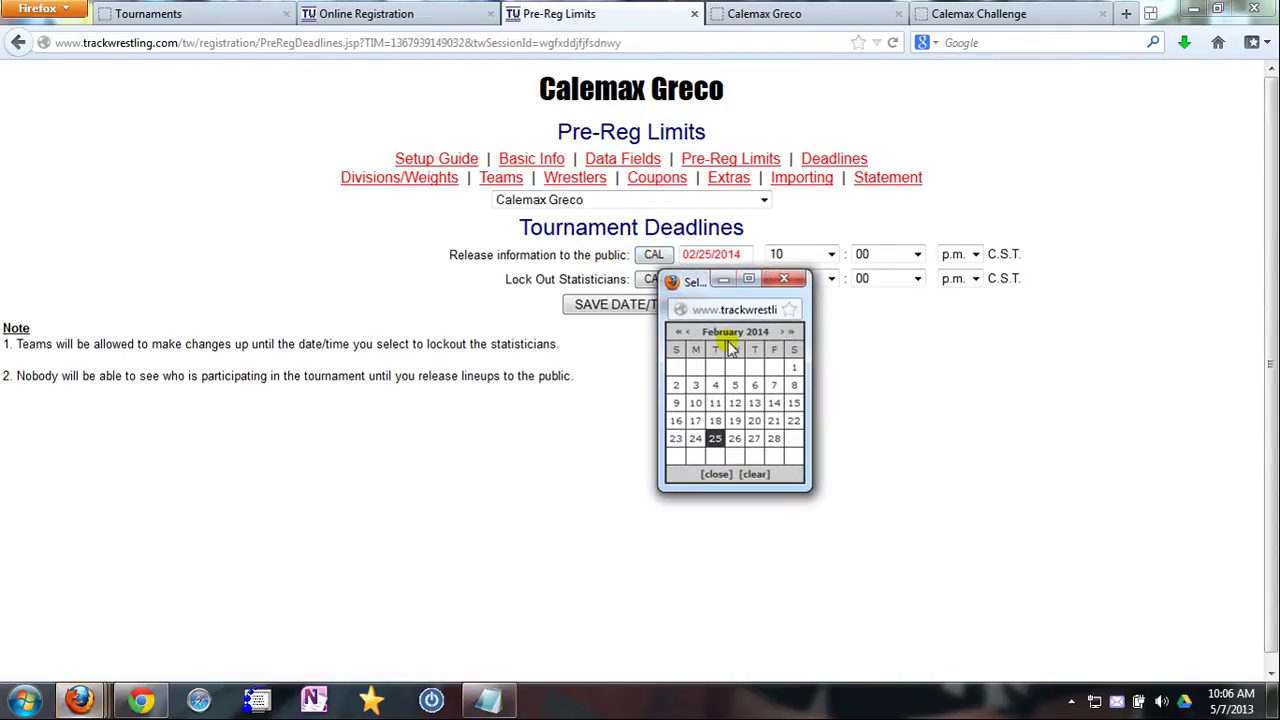
left_click(677, 335)
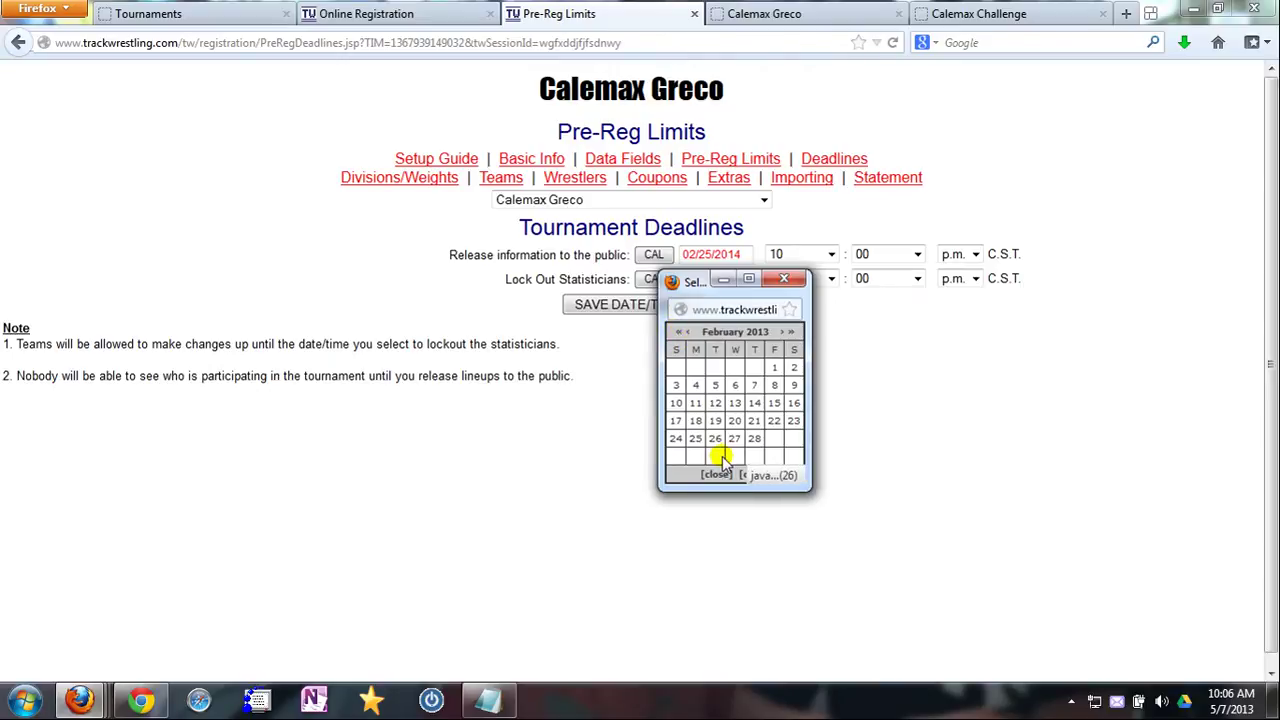
left_click(754, 403)
left_click(632, 304)
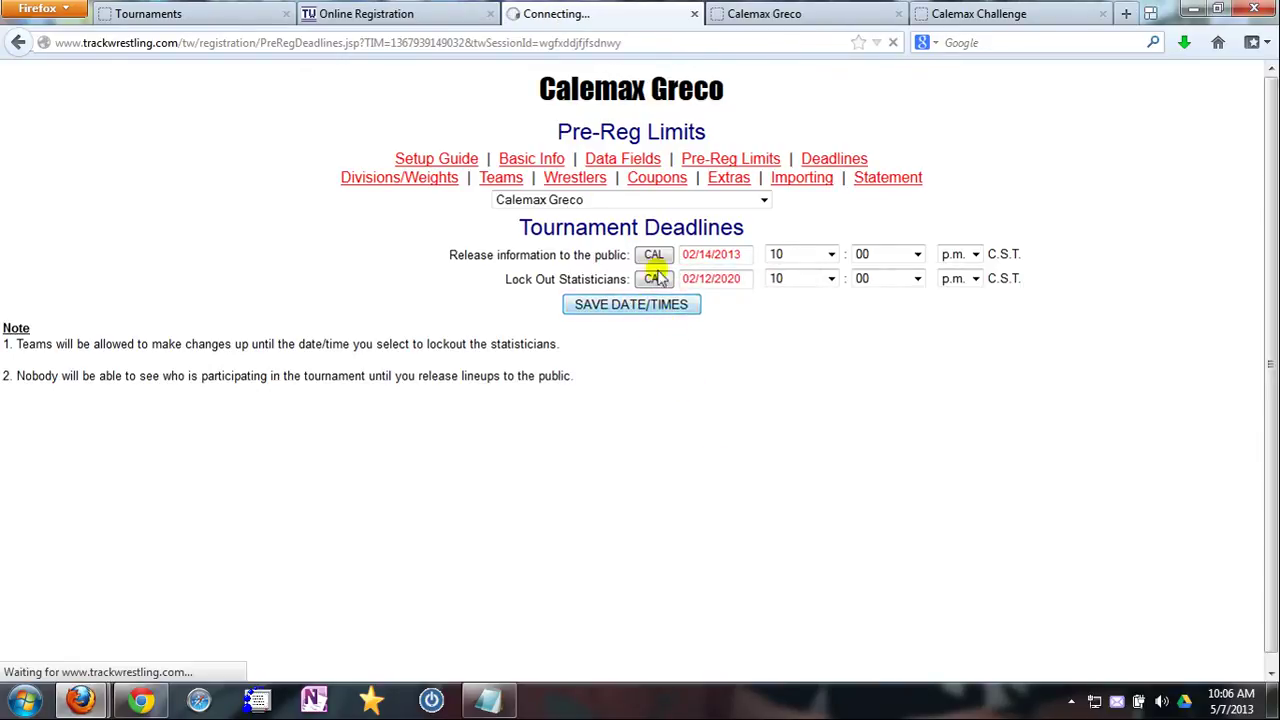
Open the Calemax Greco tournament's Settings page and find the Show Wrestler Counts option.
left_click(775, 18)
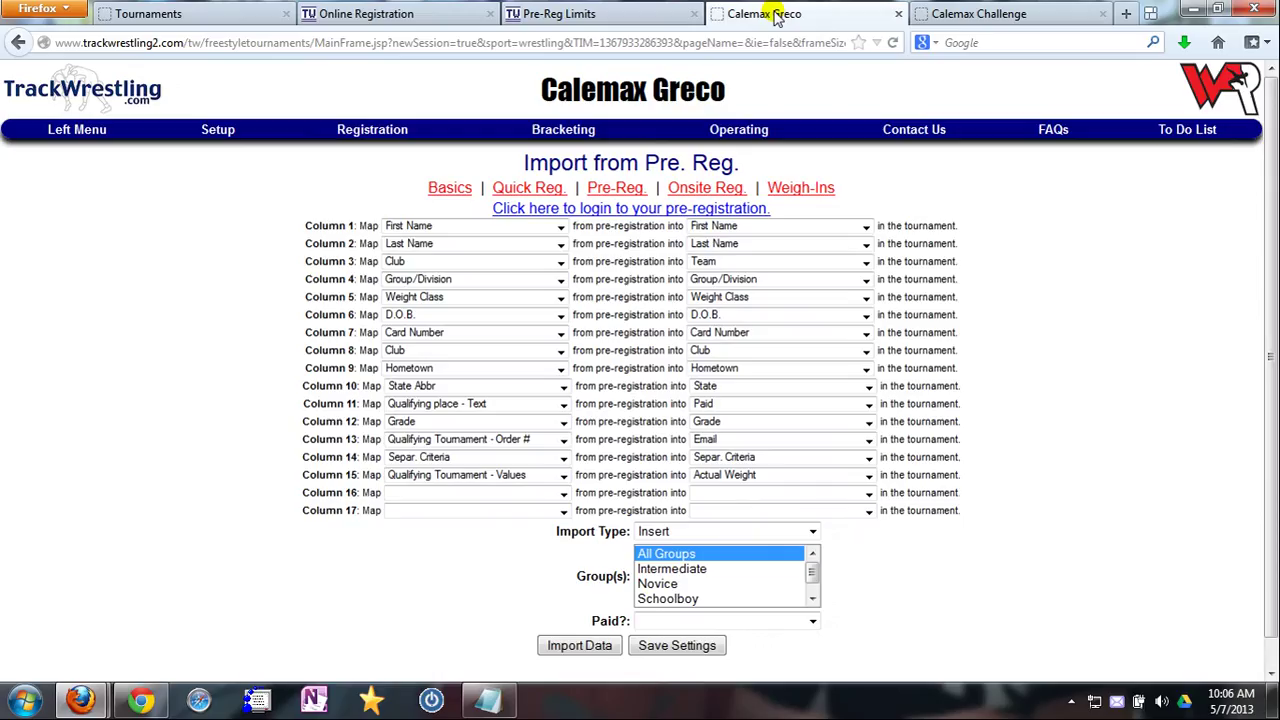
left_click(219, 132)
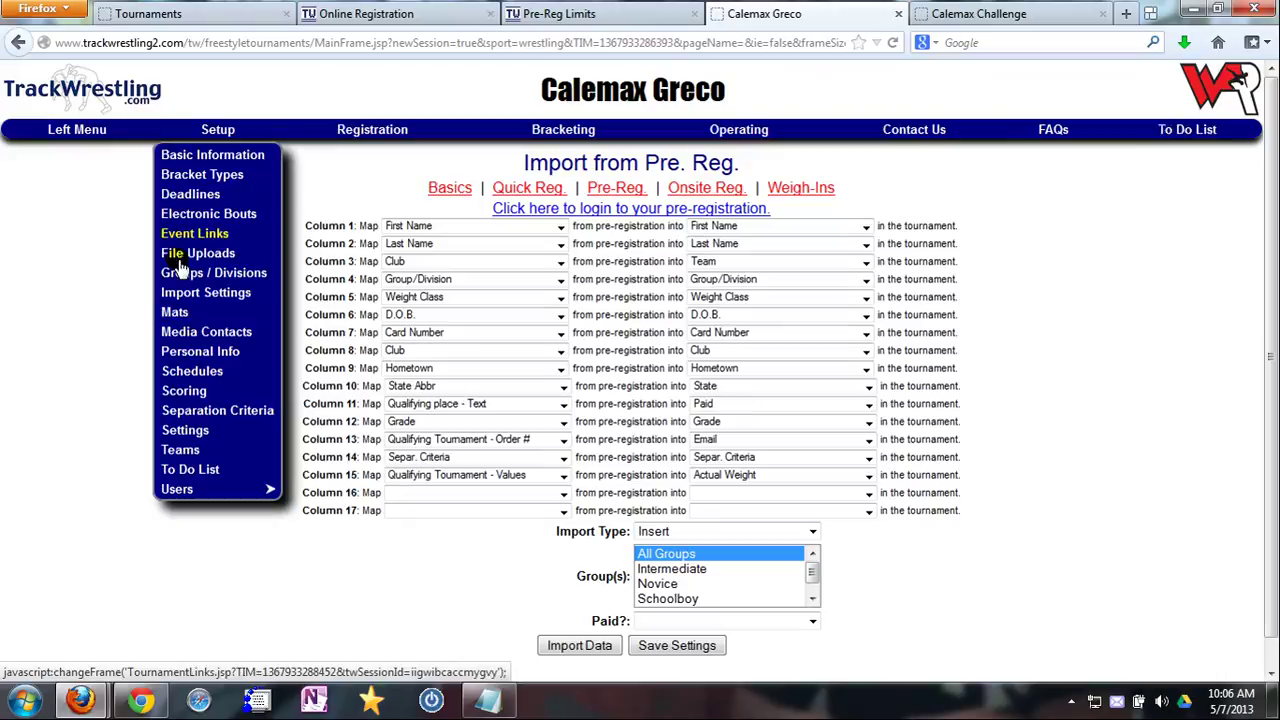
left_click(199, 423)
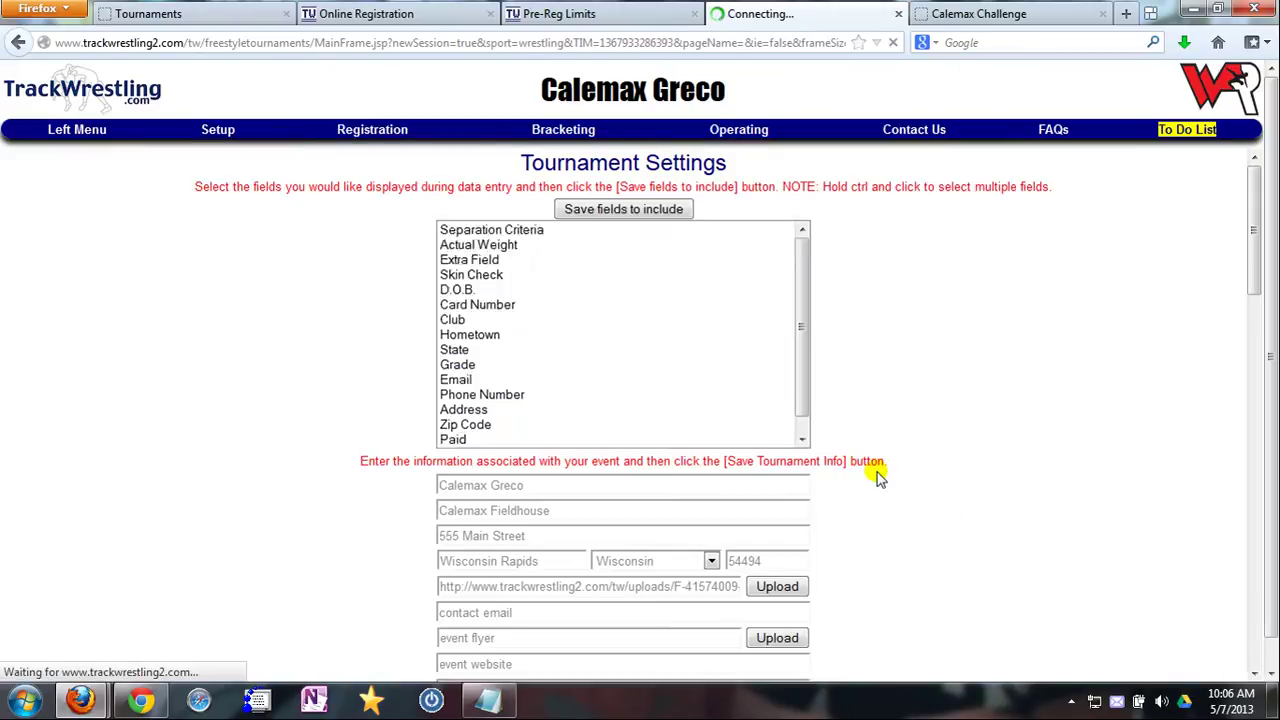
scroll(888, 472, "down", 10)
scroll(898, 472, "down", 5)
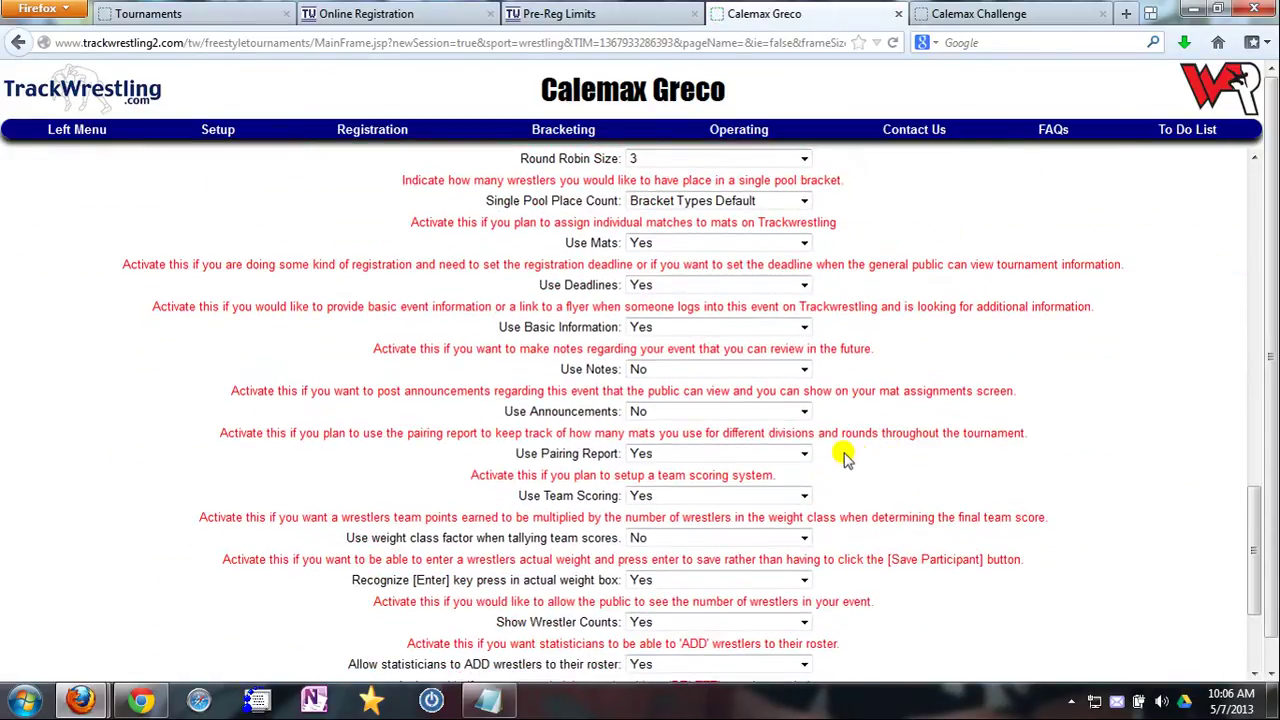
scroll(870, 457, "down", 4)
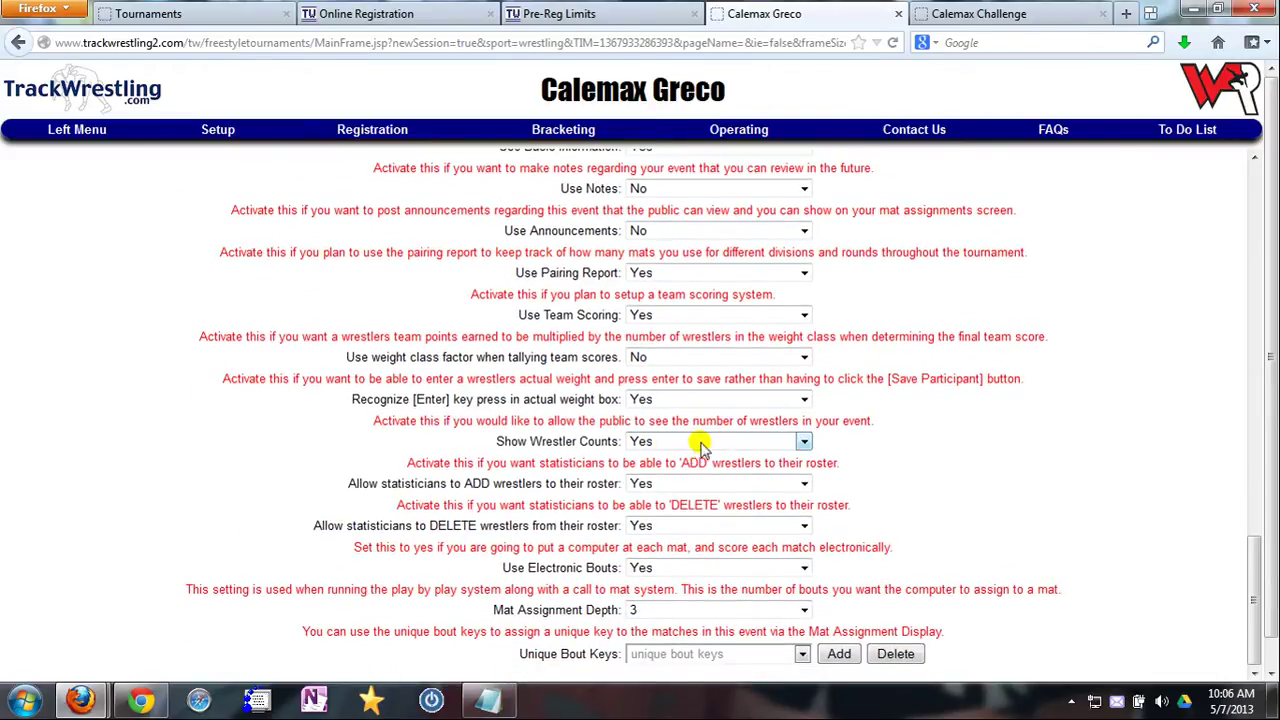
Reload the public registration page, view its Wrestler List, and close the list.
left_click(411, 18)
right_click(520, 283)
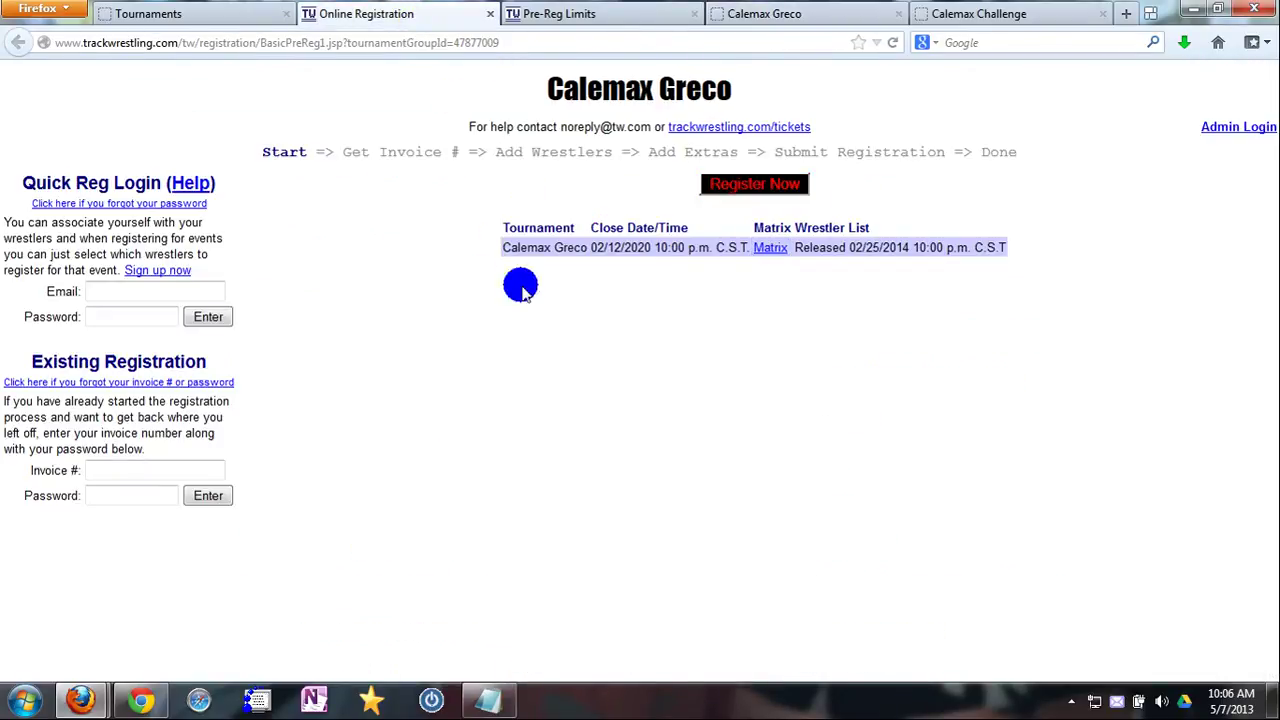
left_click(578, 343)
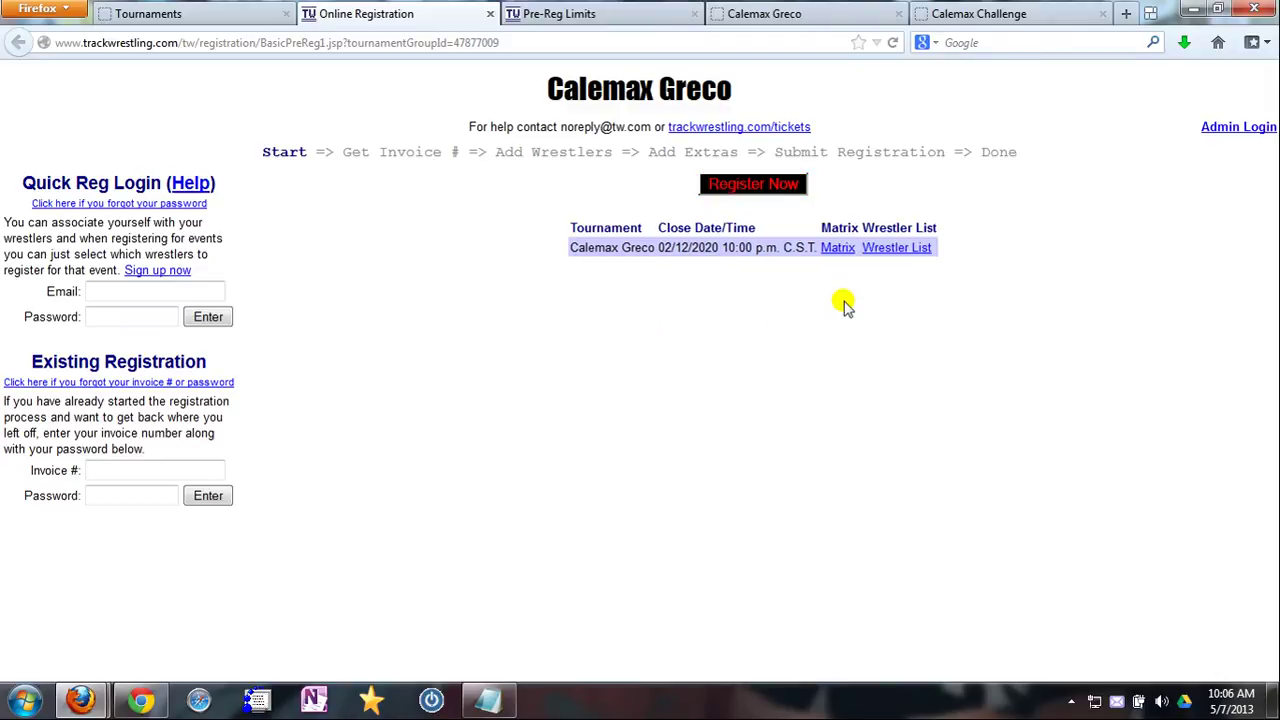
left_click(896, 249)
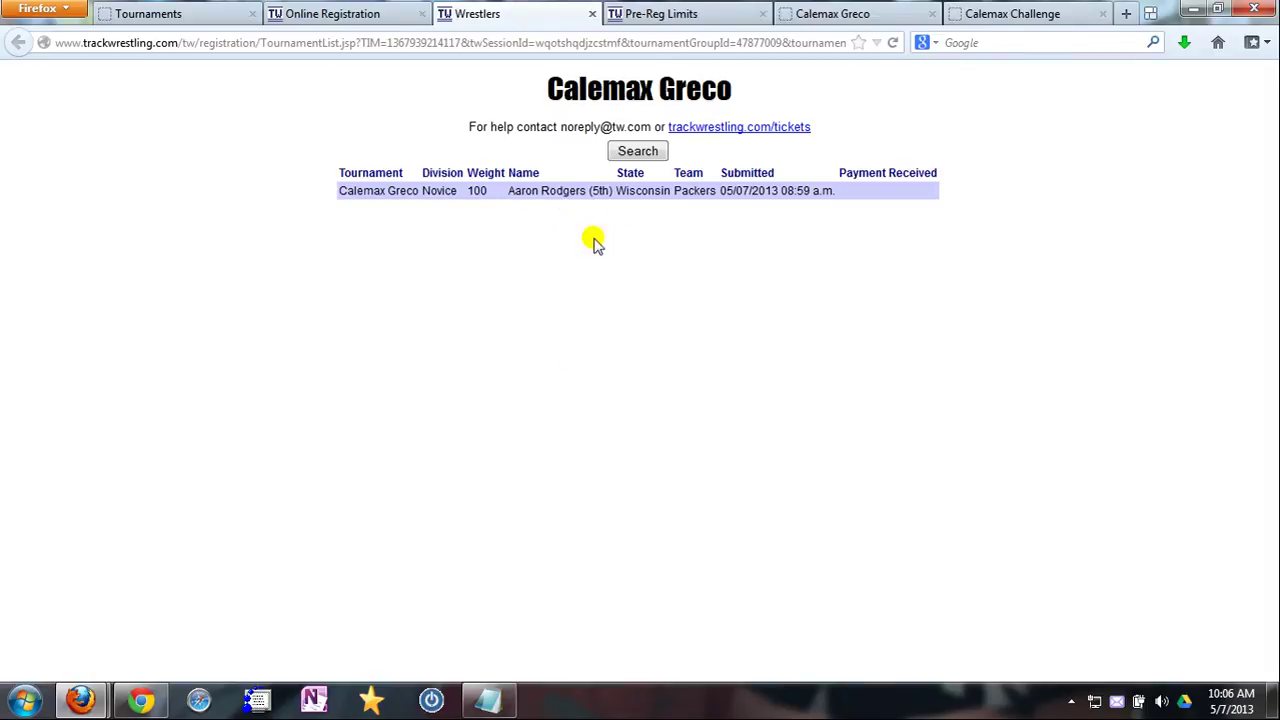
left_click(592, 13)
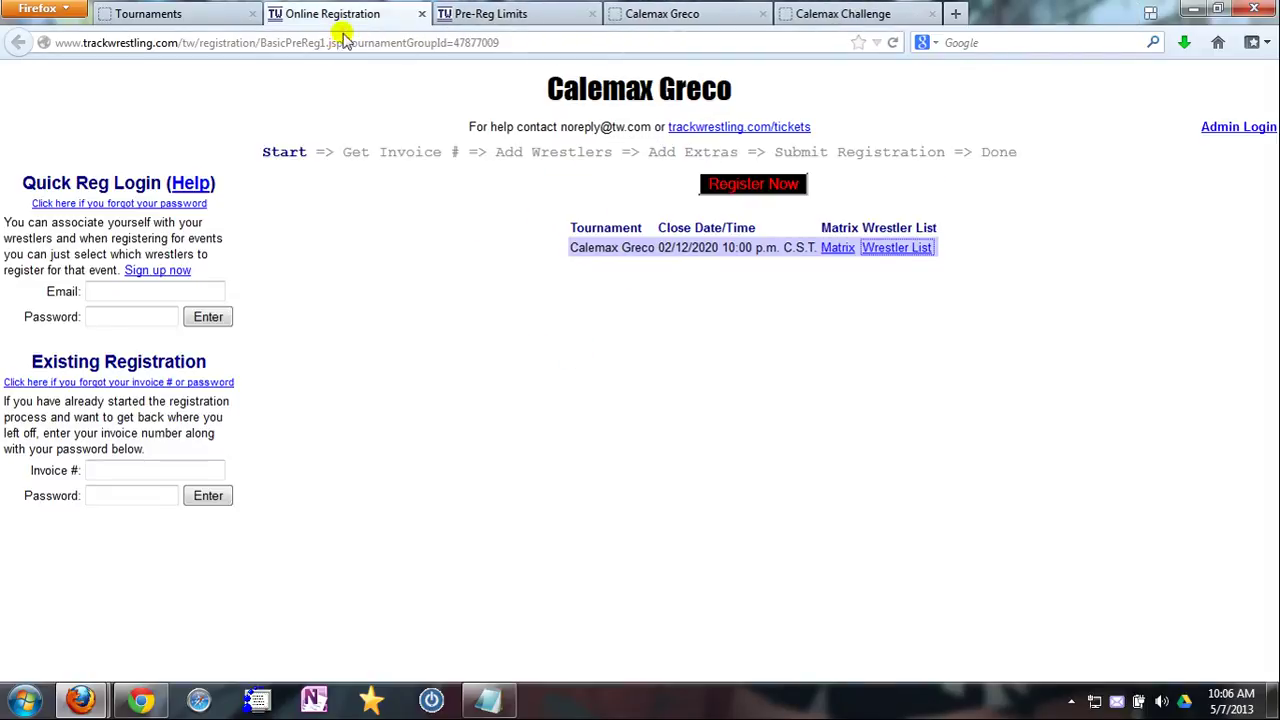
Return to Basic Info and examine the choices for using a static team list.
left_click(495, 14)
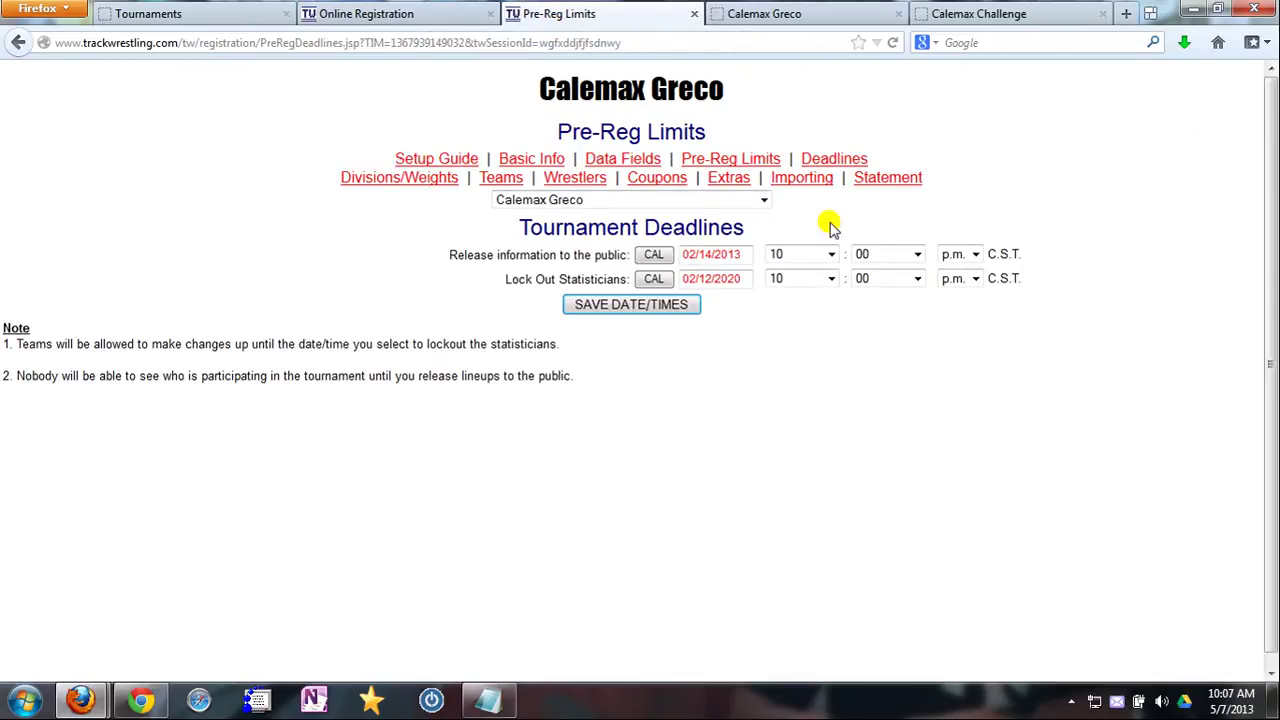
left_click(531, 158)
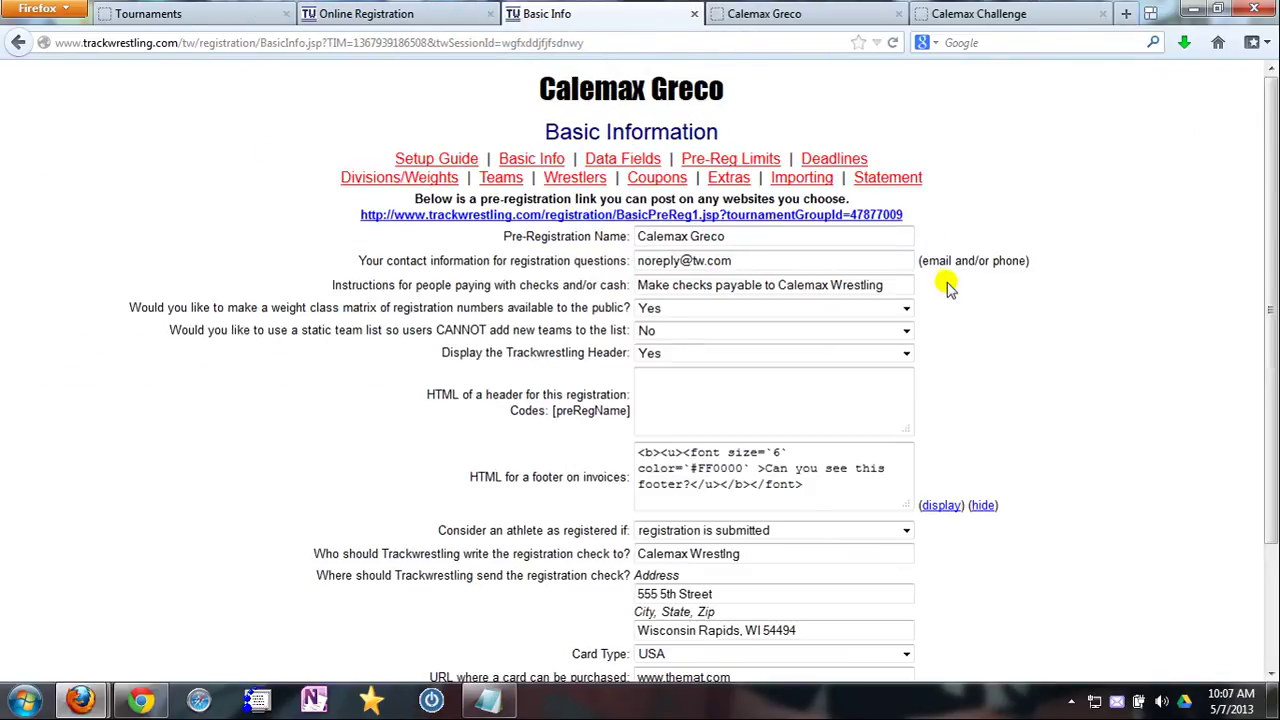
scroll(963, 338, "down", 2)
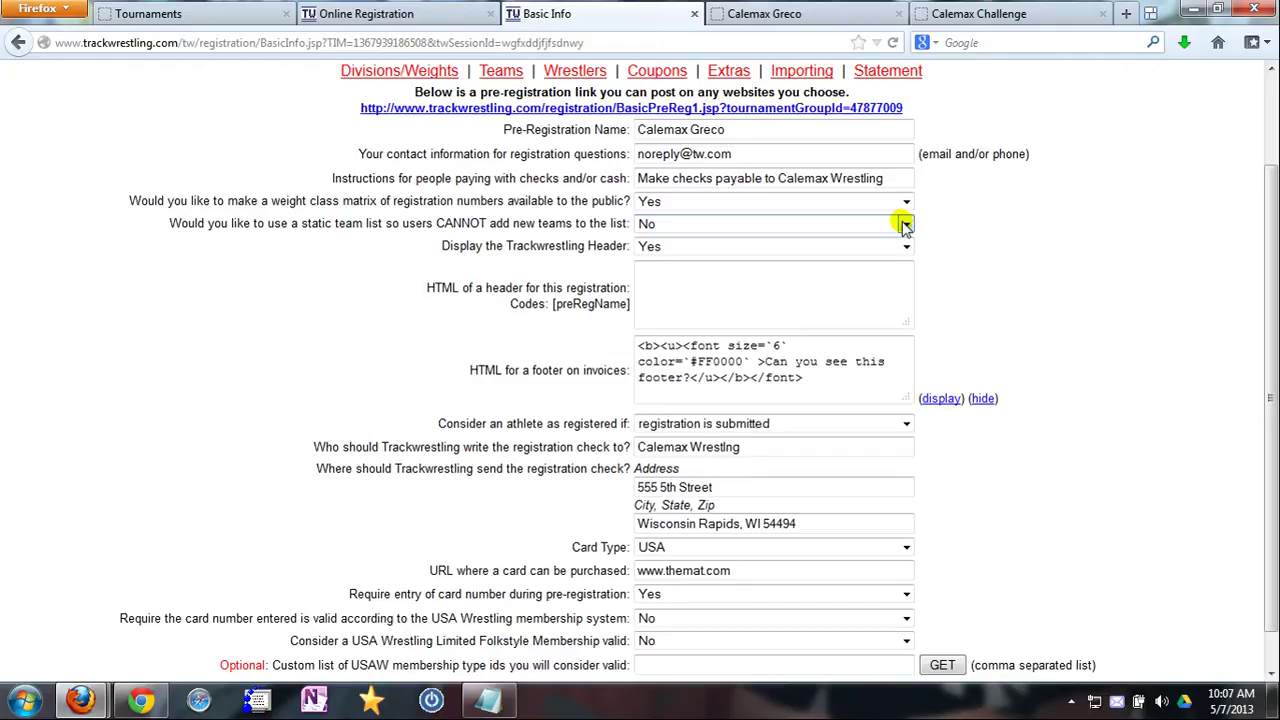
left_click(905, 225)
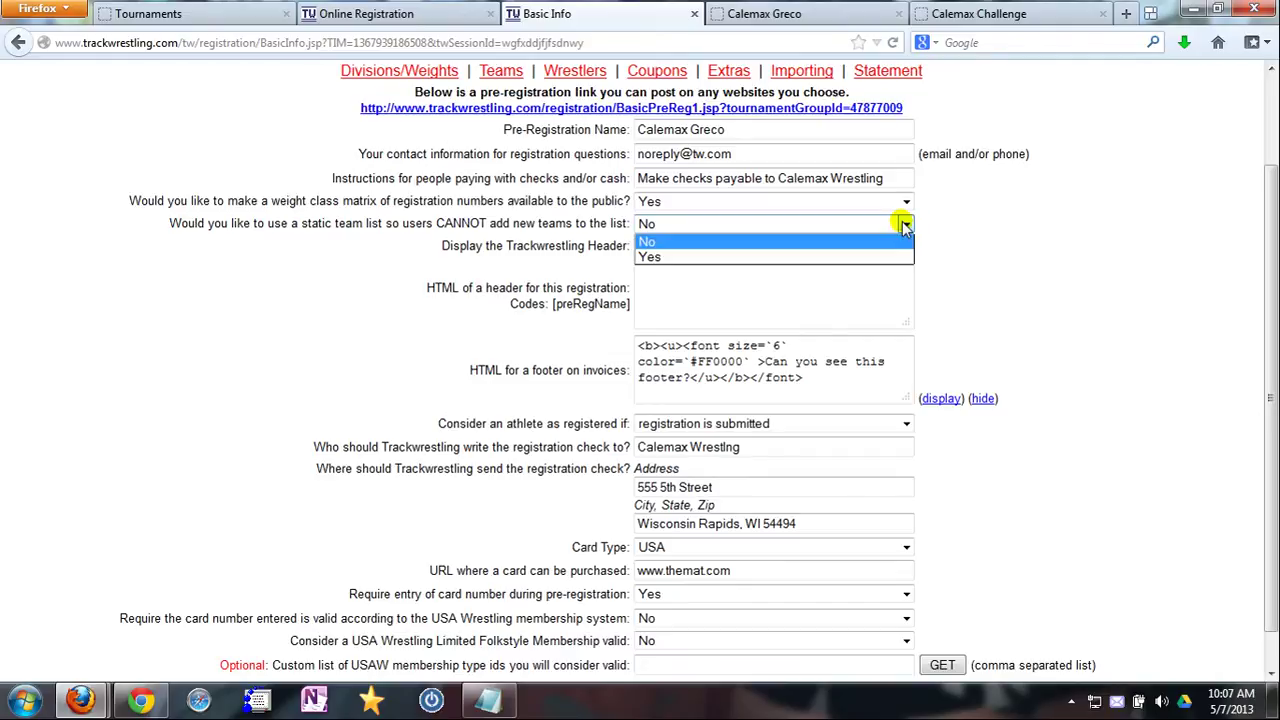
left_click(1008, 228)
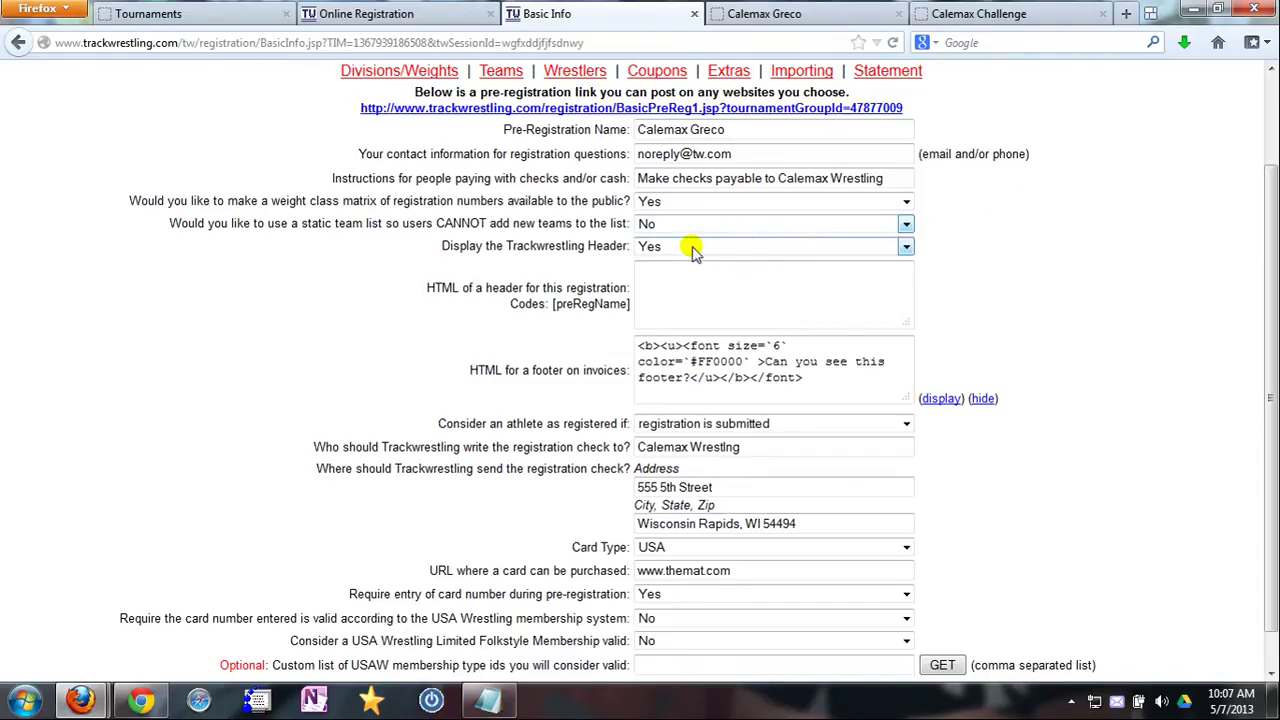
left_click(420, 14)
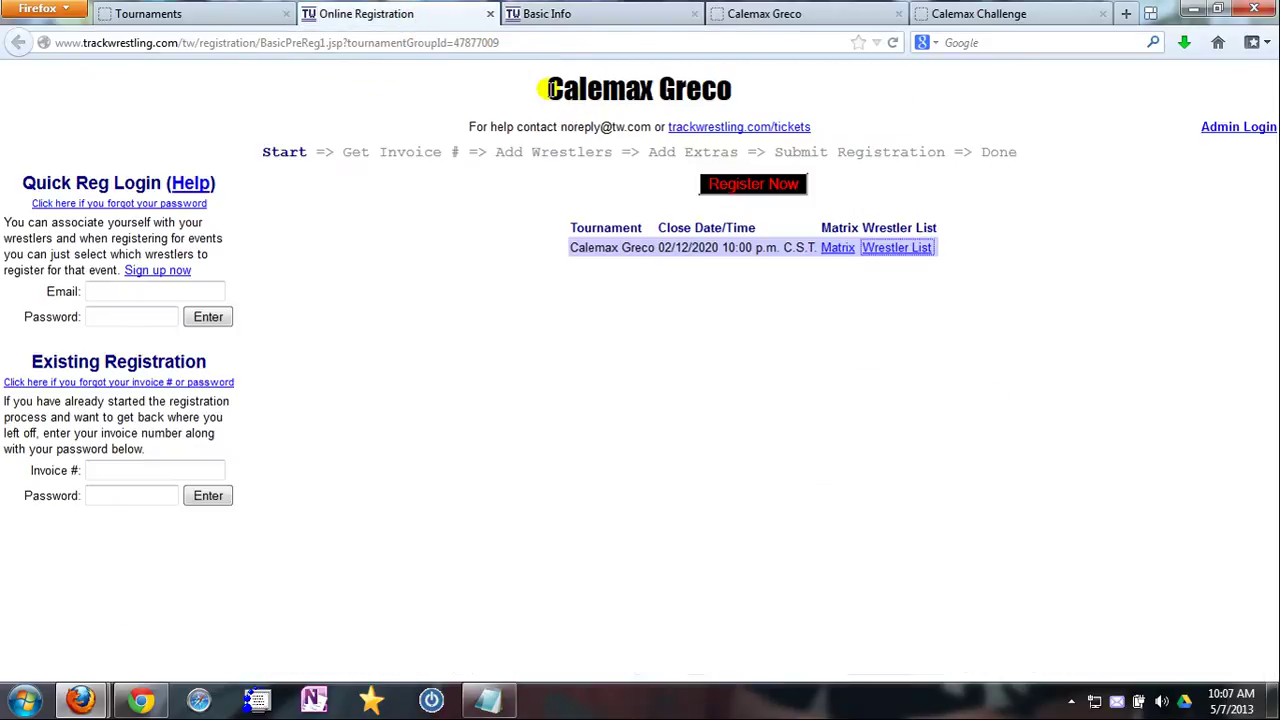
left_click(585, 14)
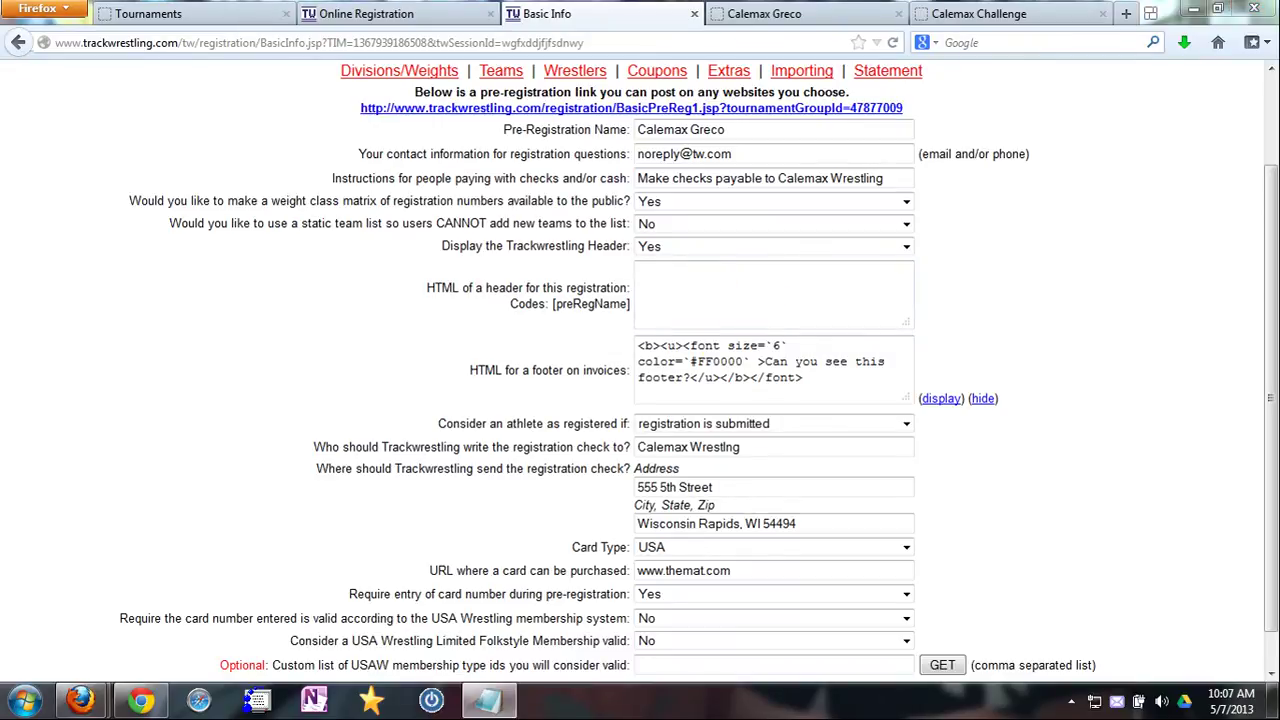
left_click(655, 274)
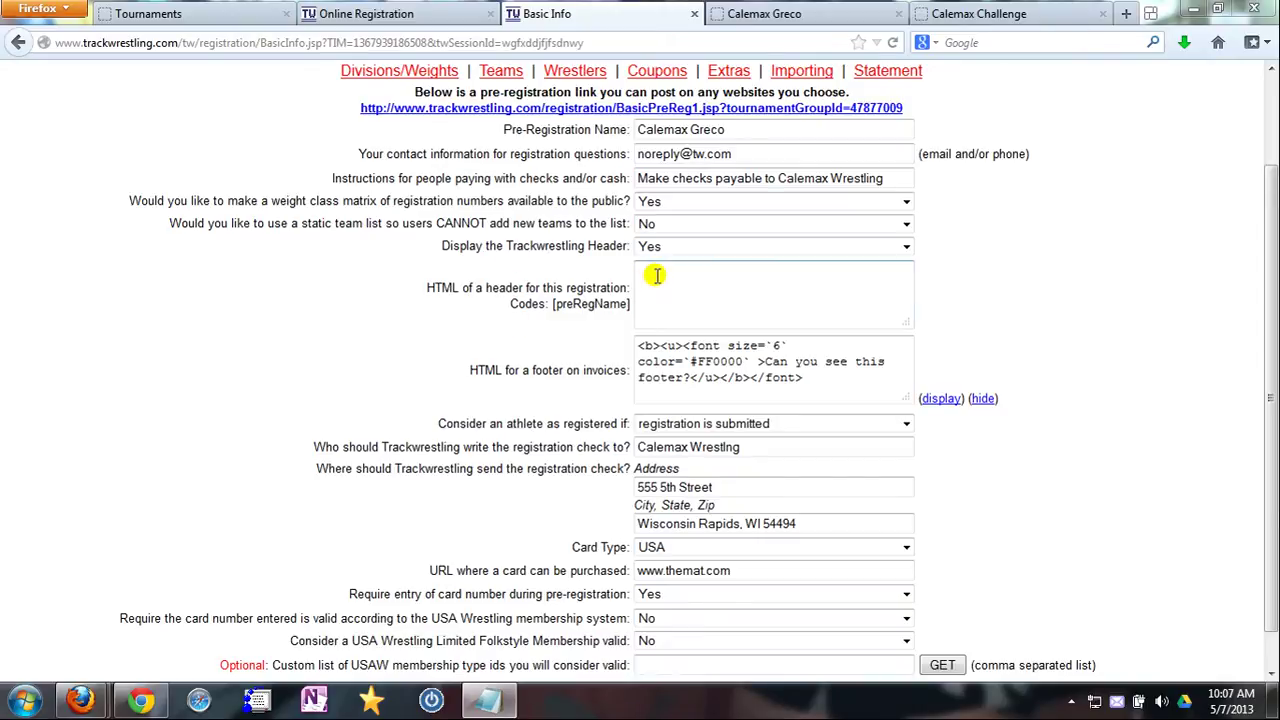
type("<img src=`http://www.trackwrestling2.com/tw/uploads/F-41574009-TWLogo_good_wide.png`></img>")
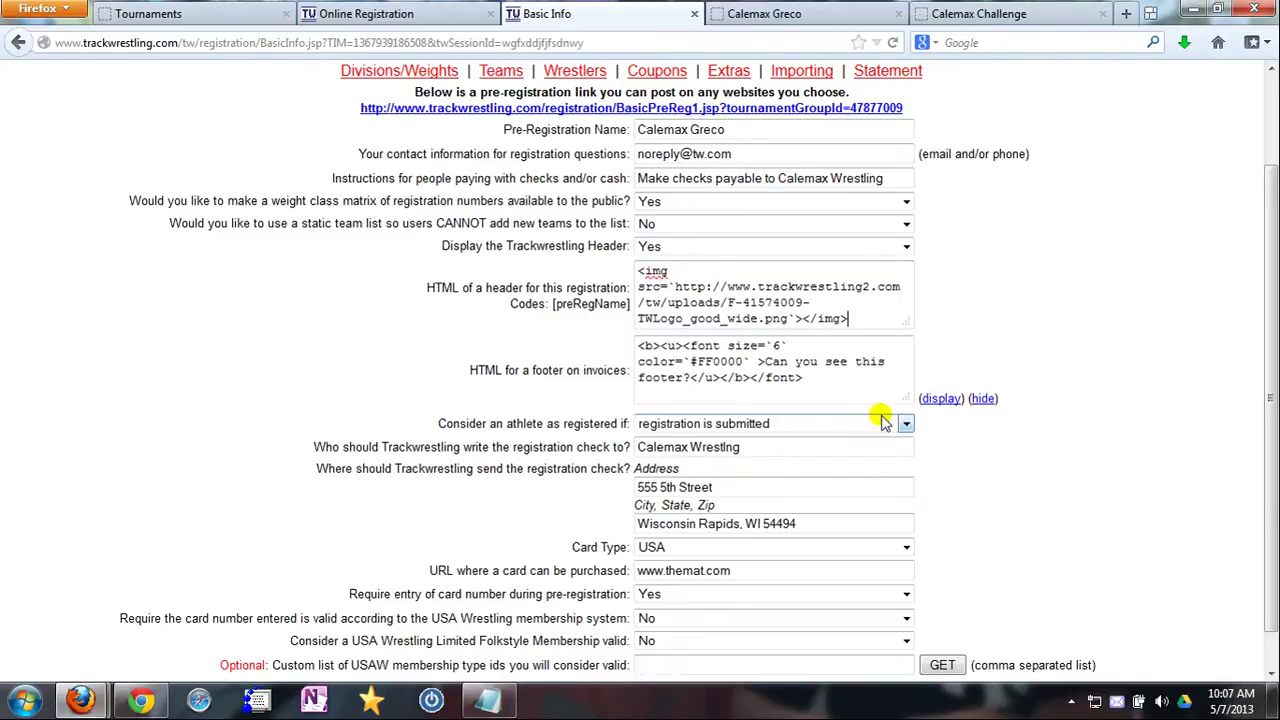
left_click_drag(857, 319, 630, 272)
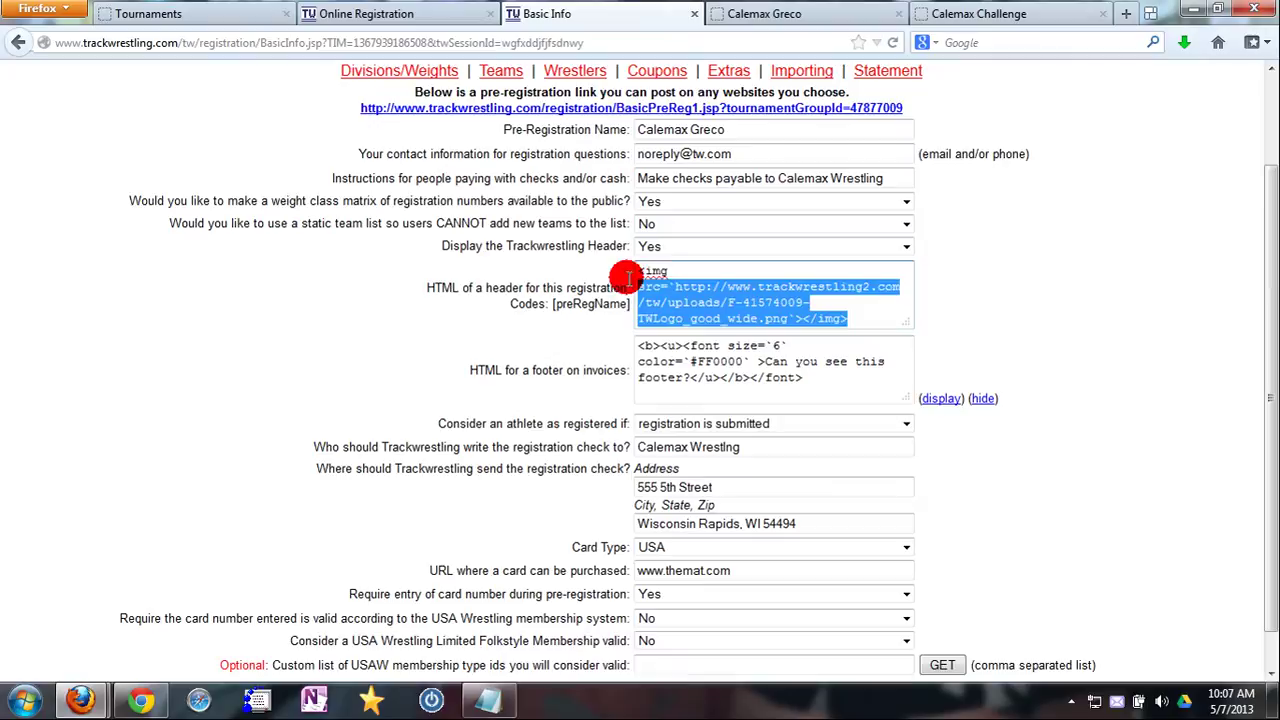
left_click(844, 286)
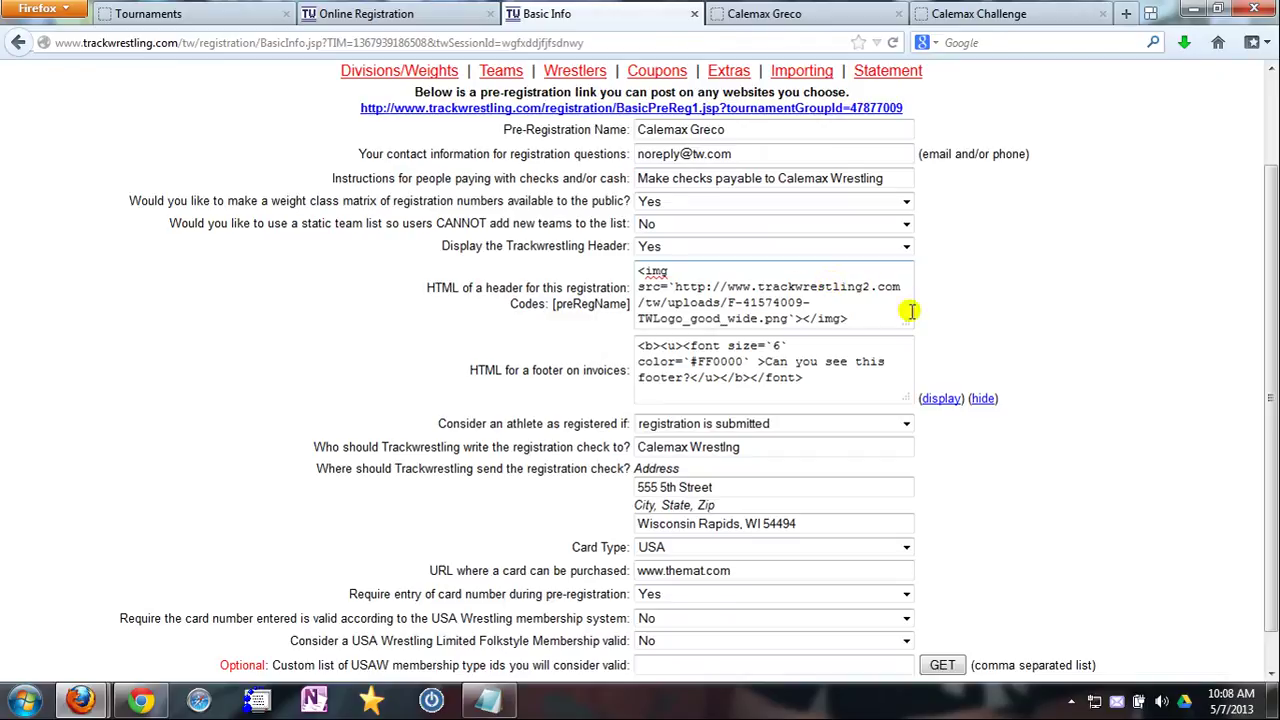
scroll(882, 315, "down", 1)
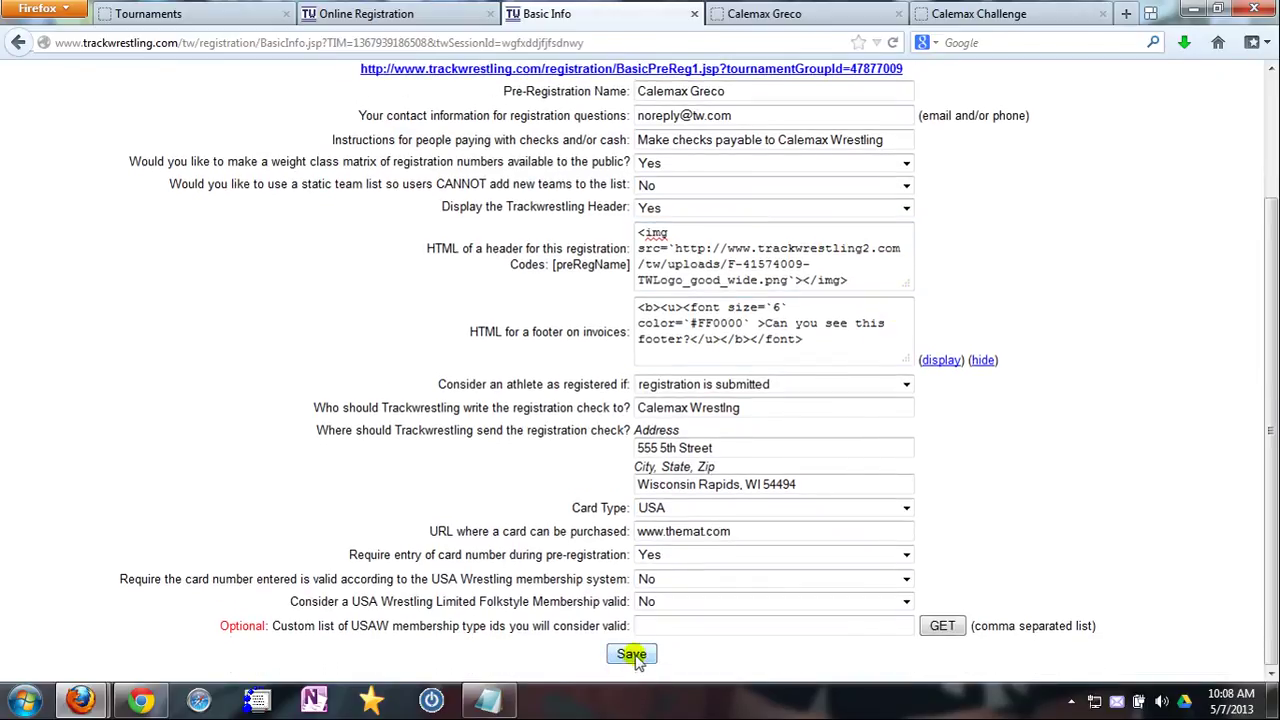
left_click(631, 653)
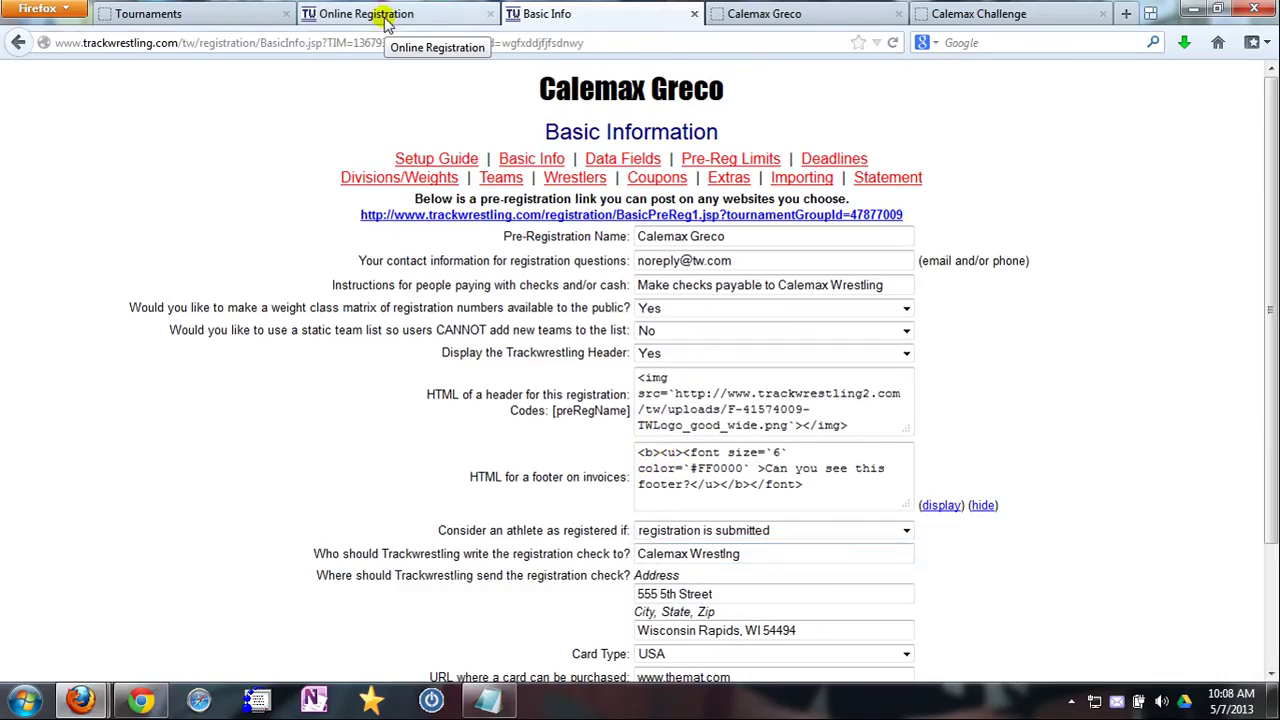
Reload the public Online Registration page to check the custom header.
left_click(385, 20)
right_click(358, 203)
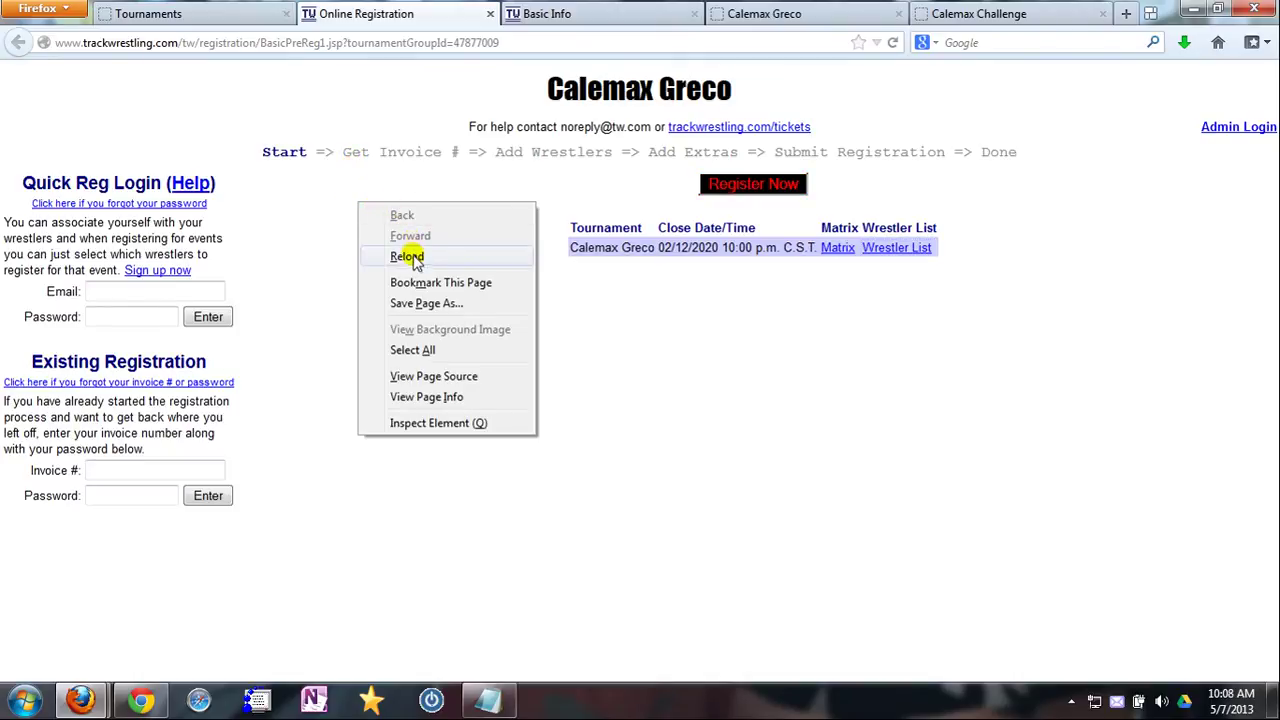
left_click(407, 256)
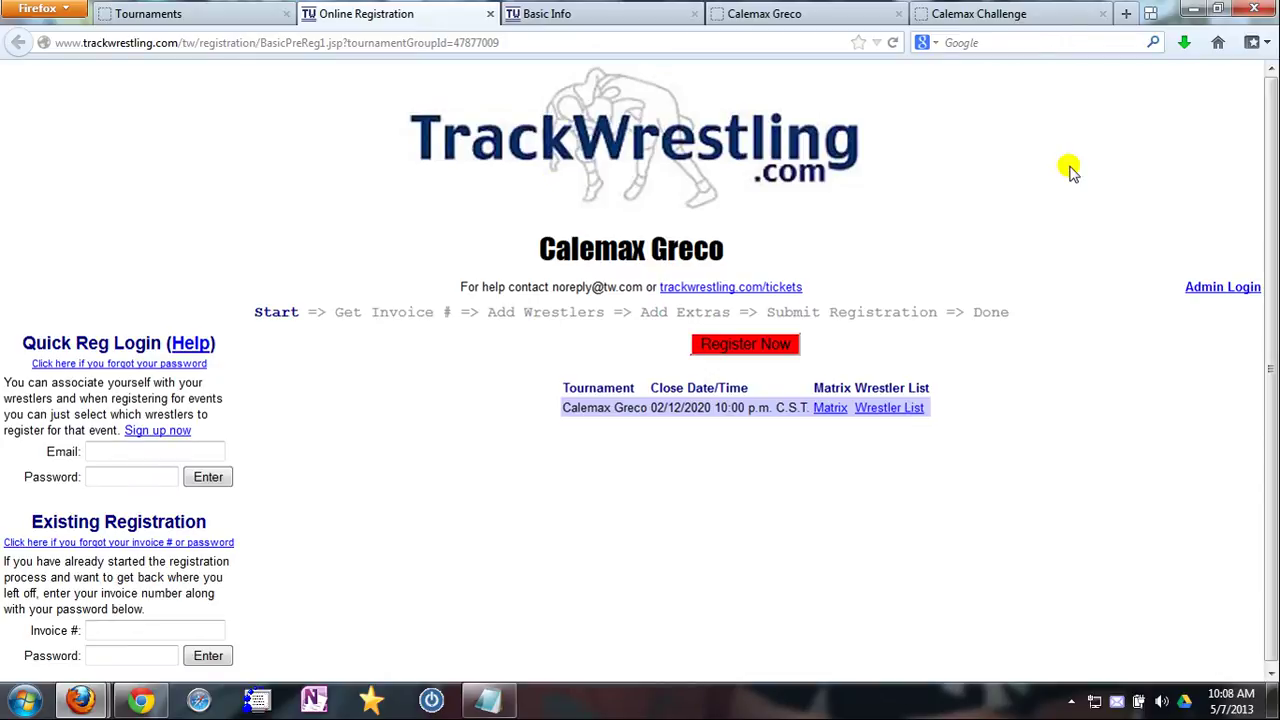
Return to Basic Info and examine the choices for when an athlete counts as registered and for the card type.
left_click(586, 20)
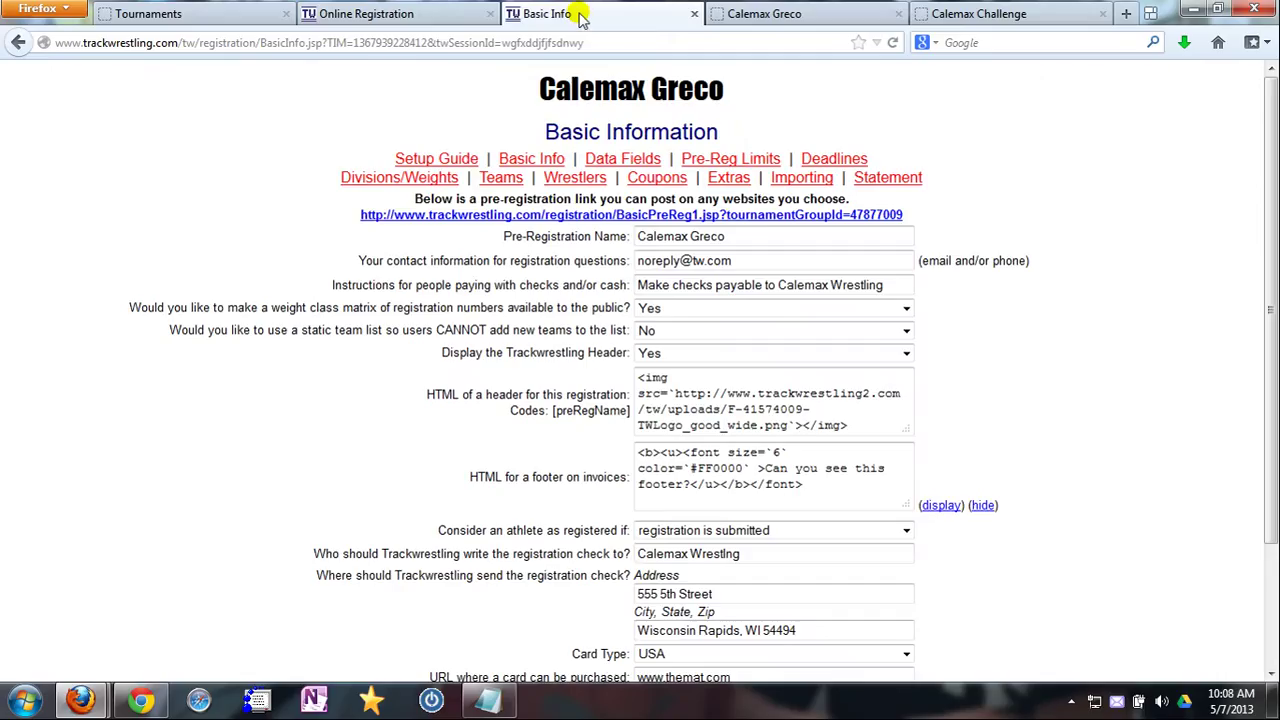
scroll(968, 345, "down", 3)
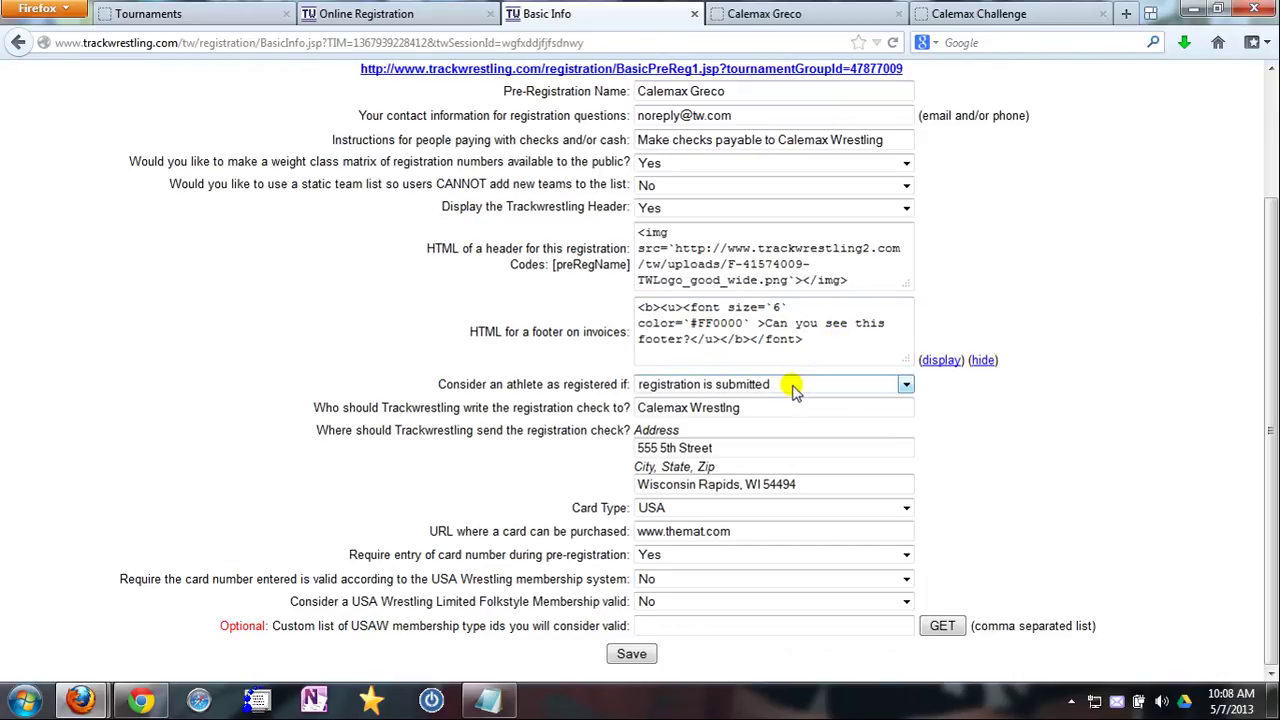
left_click(792, 390)
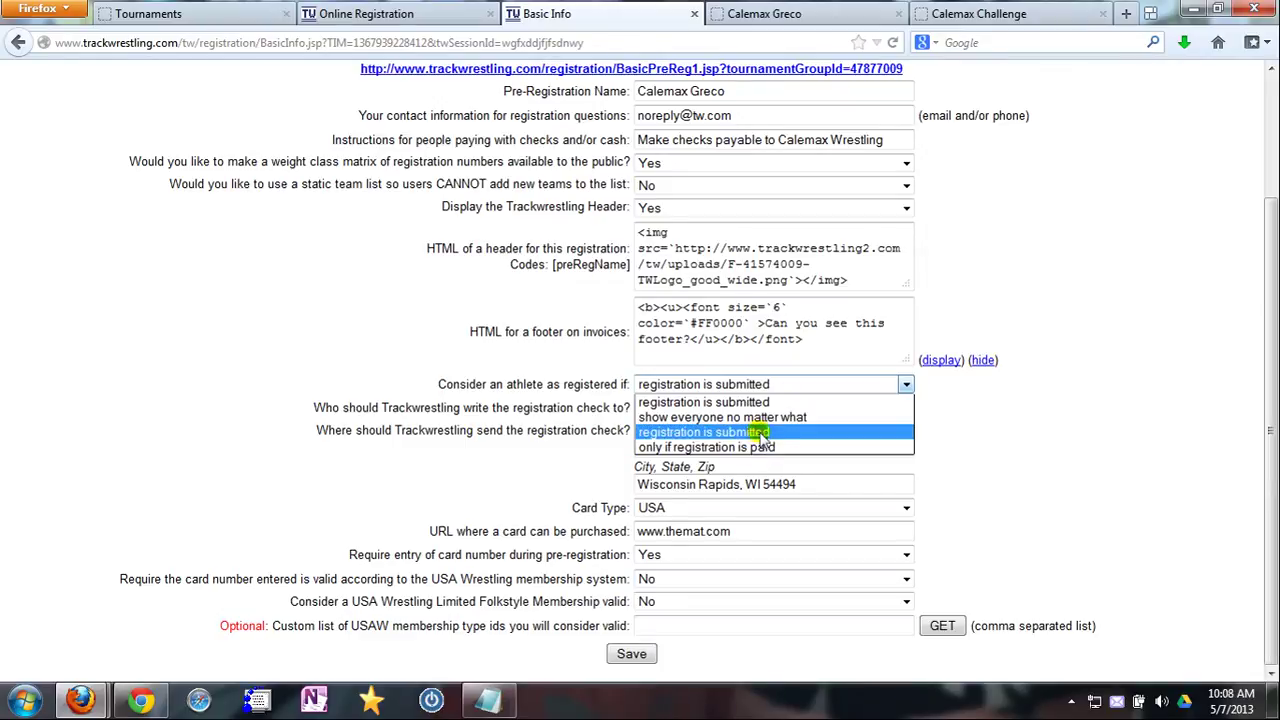
left_click(1083, 400)
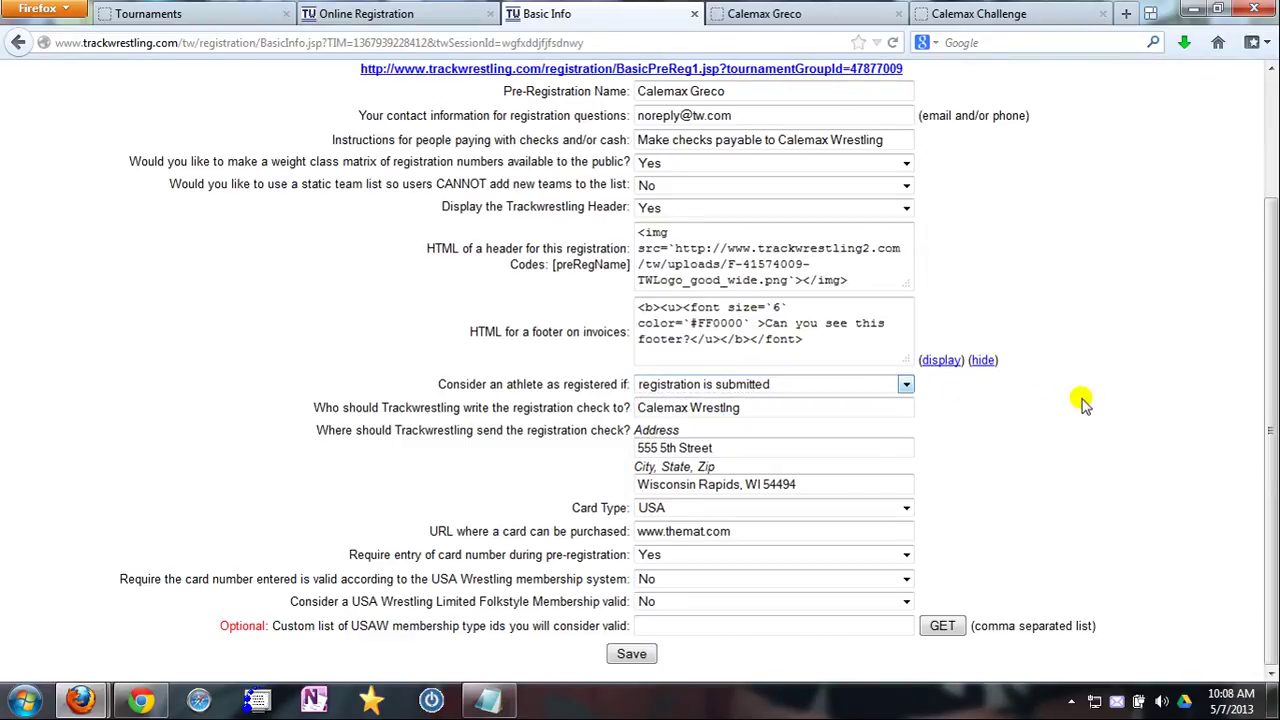
left_click(727, 510)
left_click(996, 508)
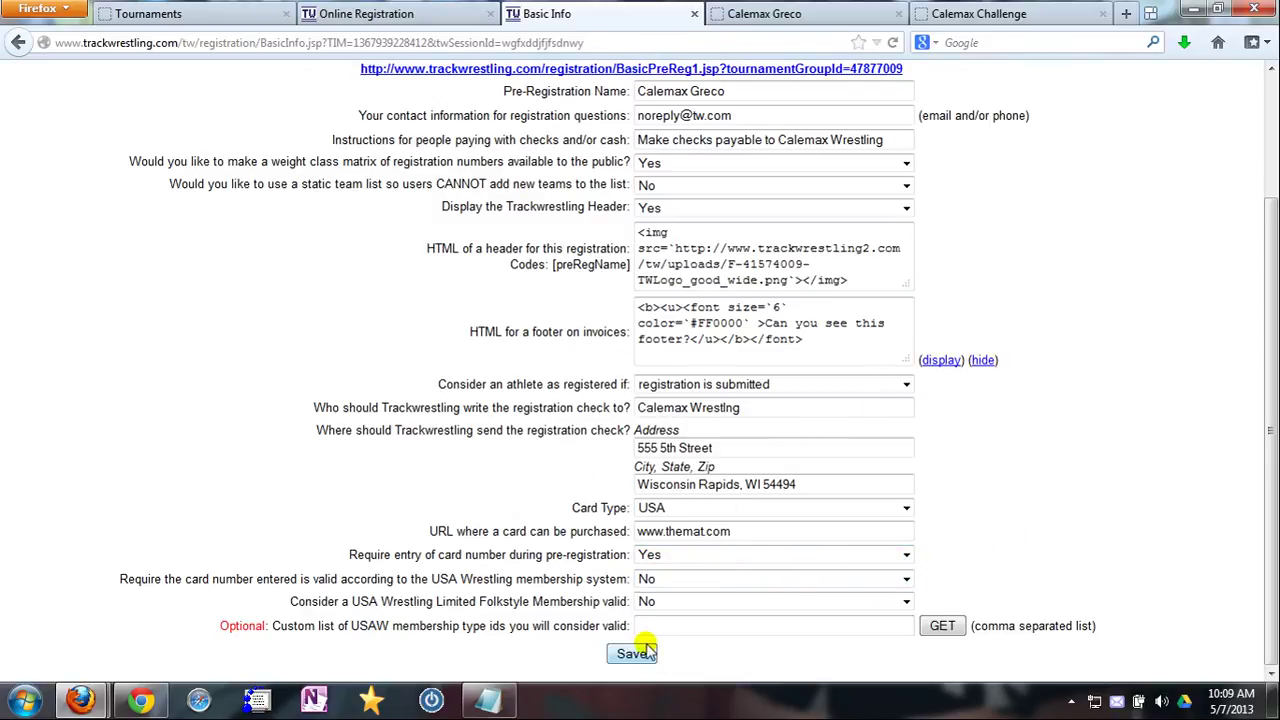
Set the Calemax Greco pre-registration limit to 500, save it, and view the tournament choices on the Pre-Reg Limits page.
scroll(1008, 468, "up", 3)
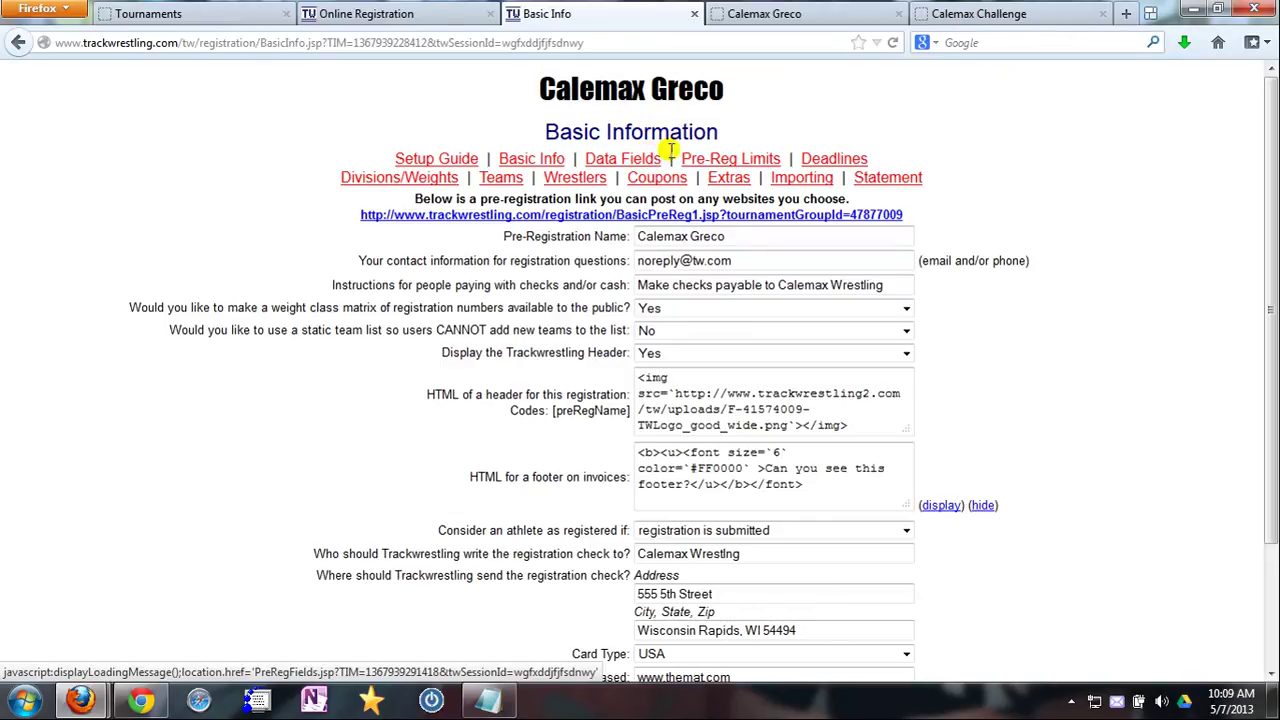
left_click(713, 158)
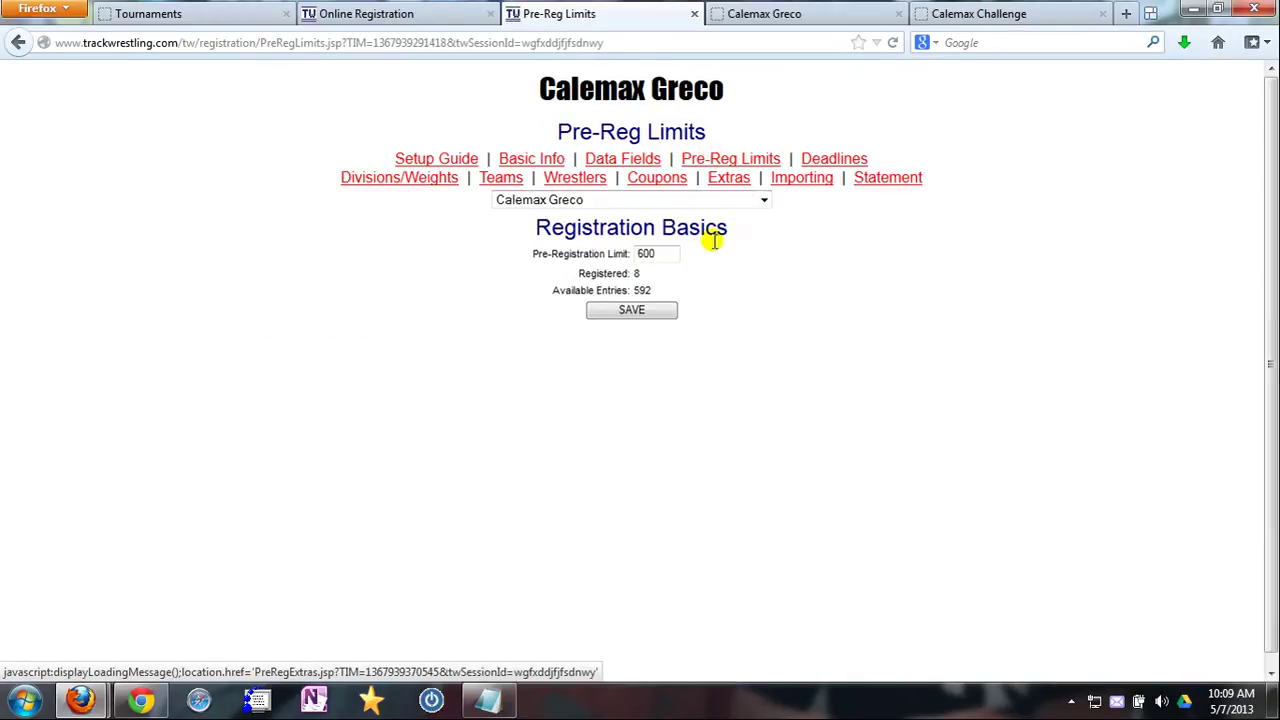
double_click(648, 252)
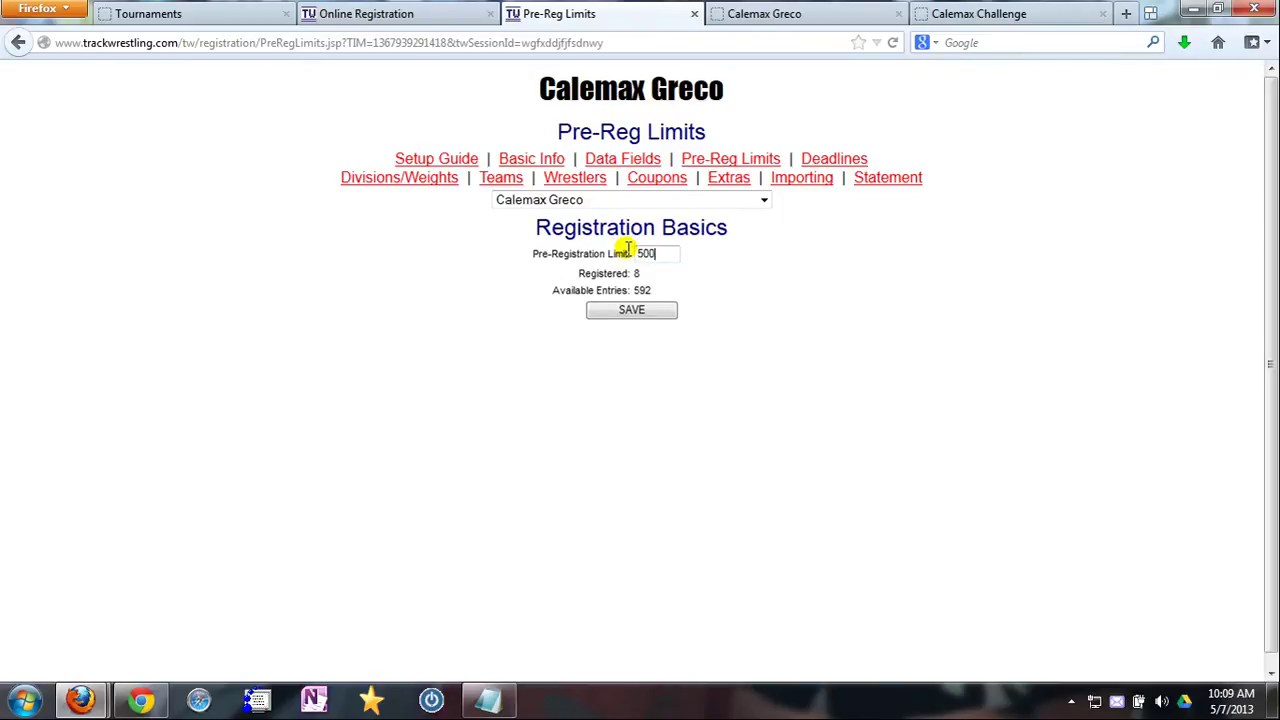
type("500")
left_click(623, 309)
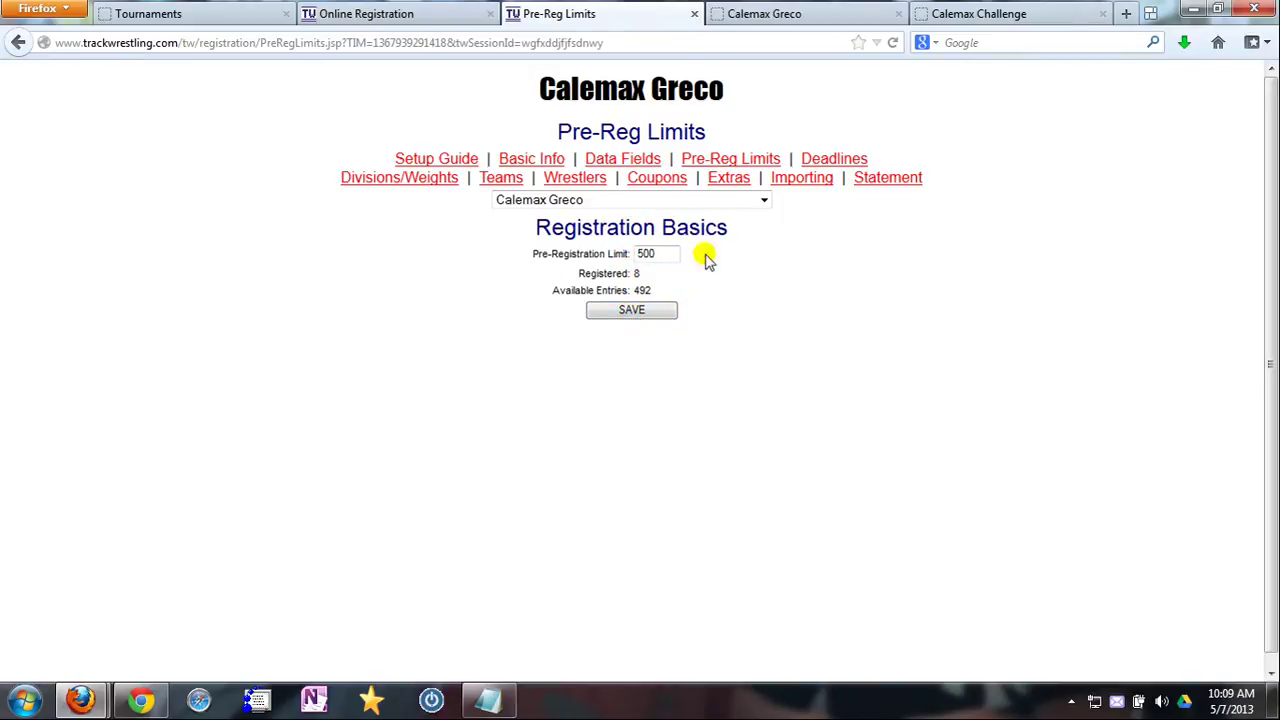
left_click(621, 200)
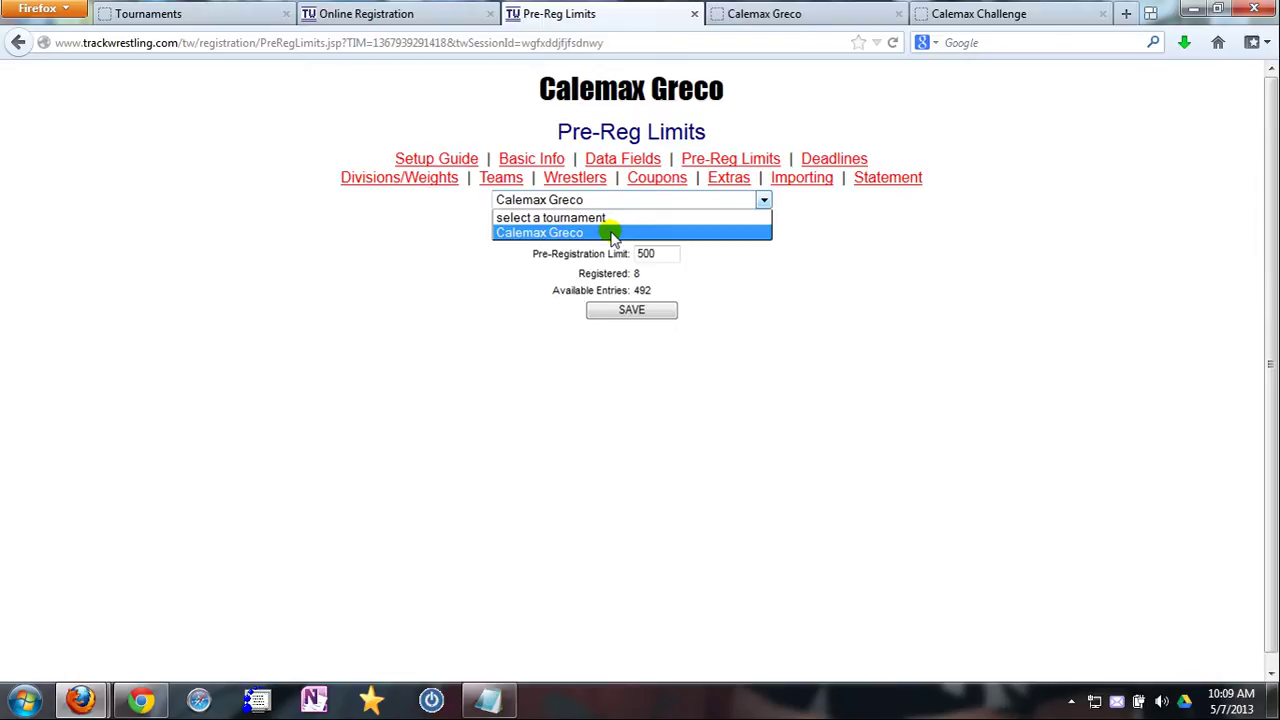
left_click(829, 162)
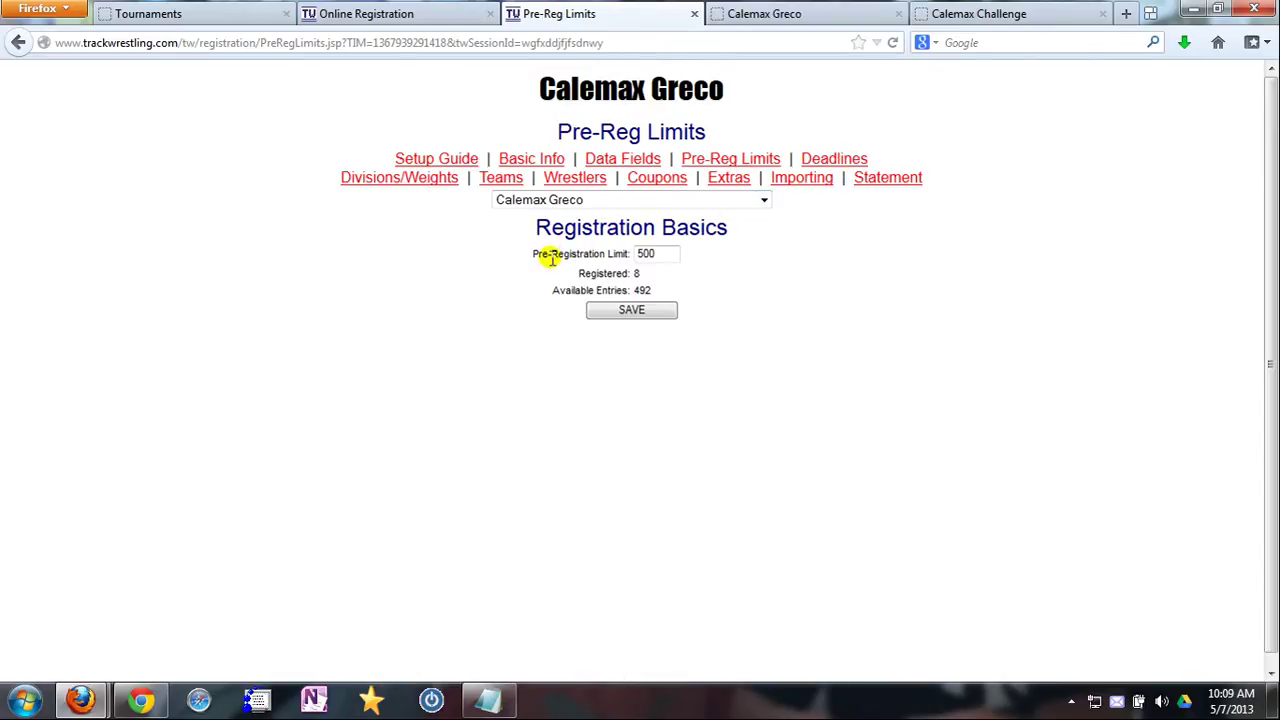
Open Deadlines and examine the date calendar and hour choices for Lock Out Statisticians, keeping the existing values.
left_click(839, 159)
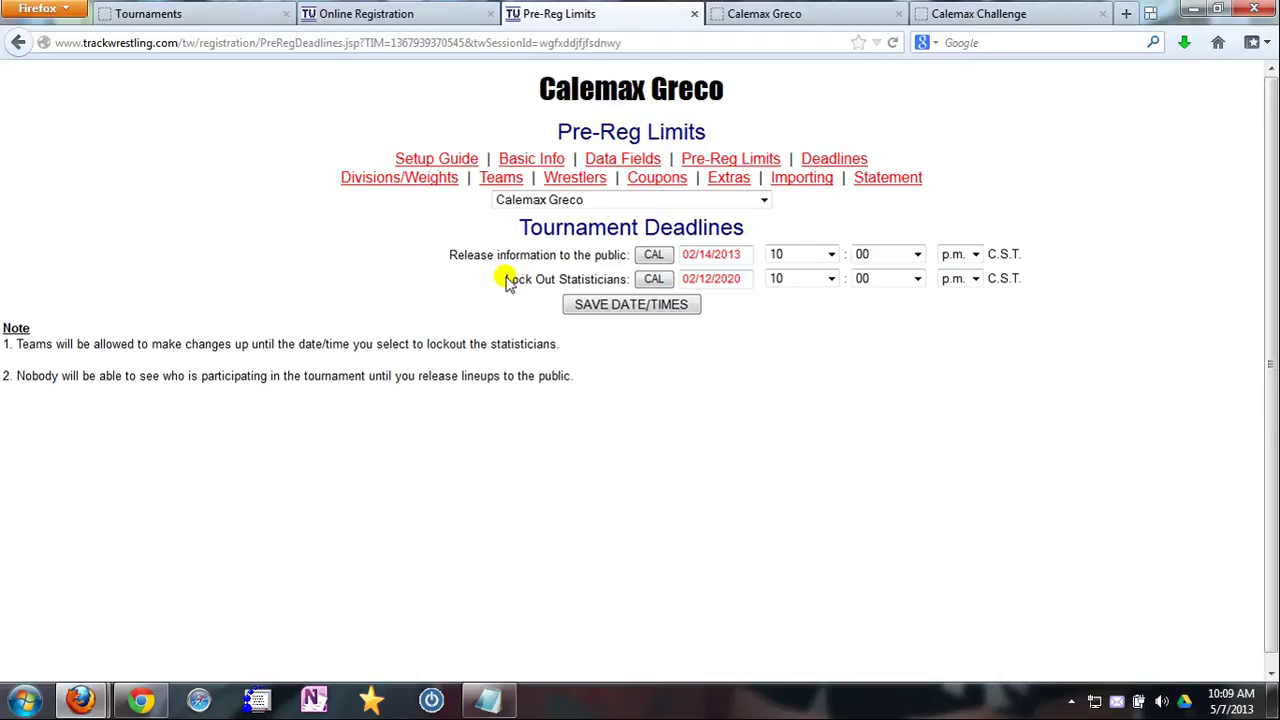
left_click_drag(507, 279, 610, 266)
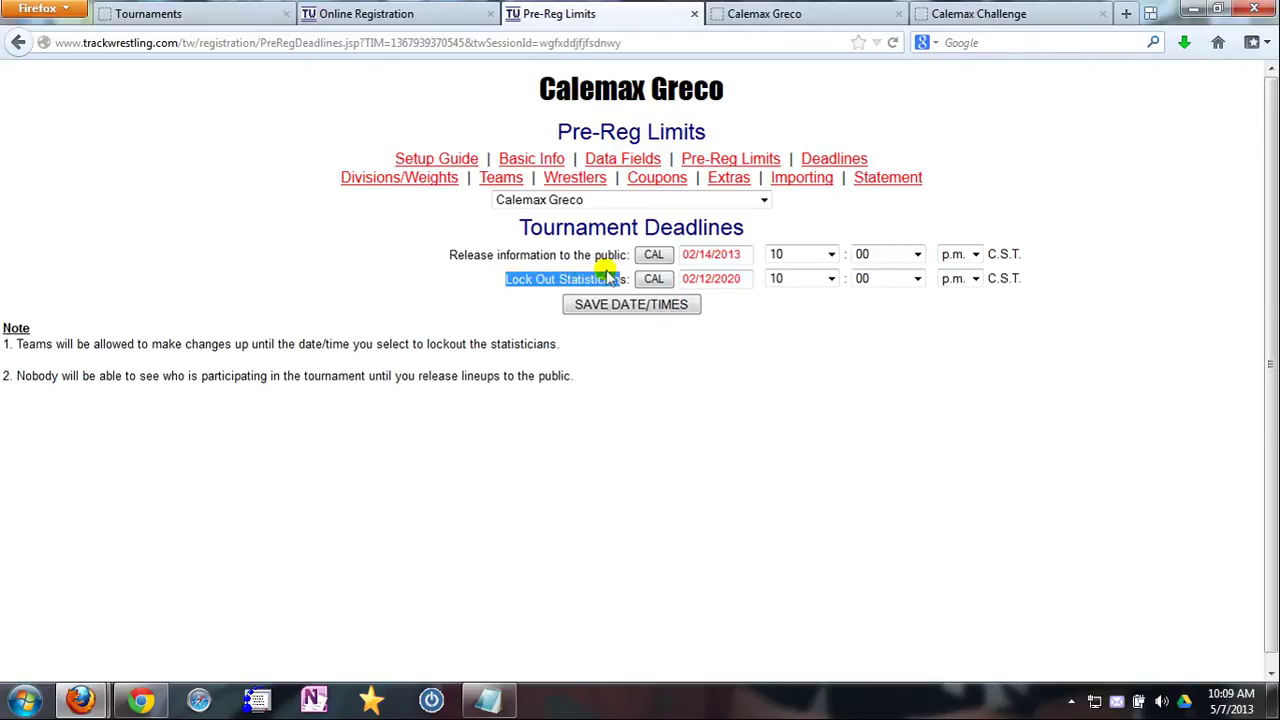
left_click(481, 283)
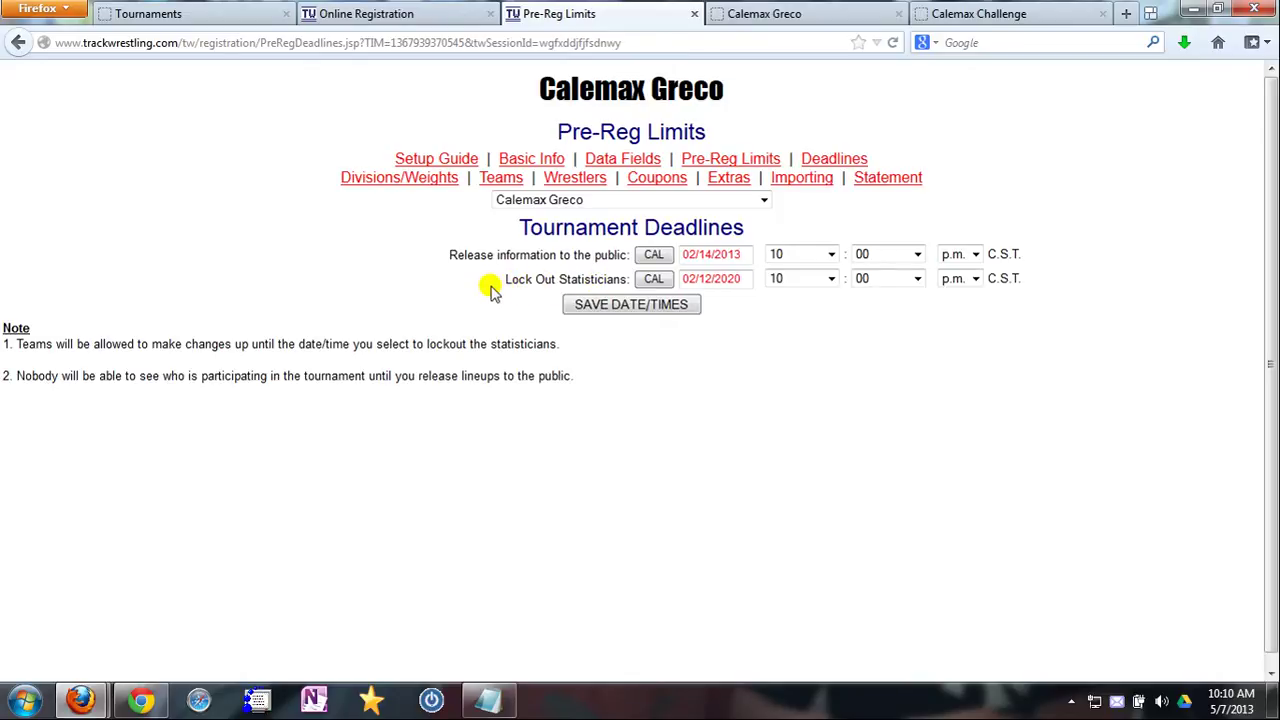
left_click(653, 279)
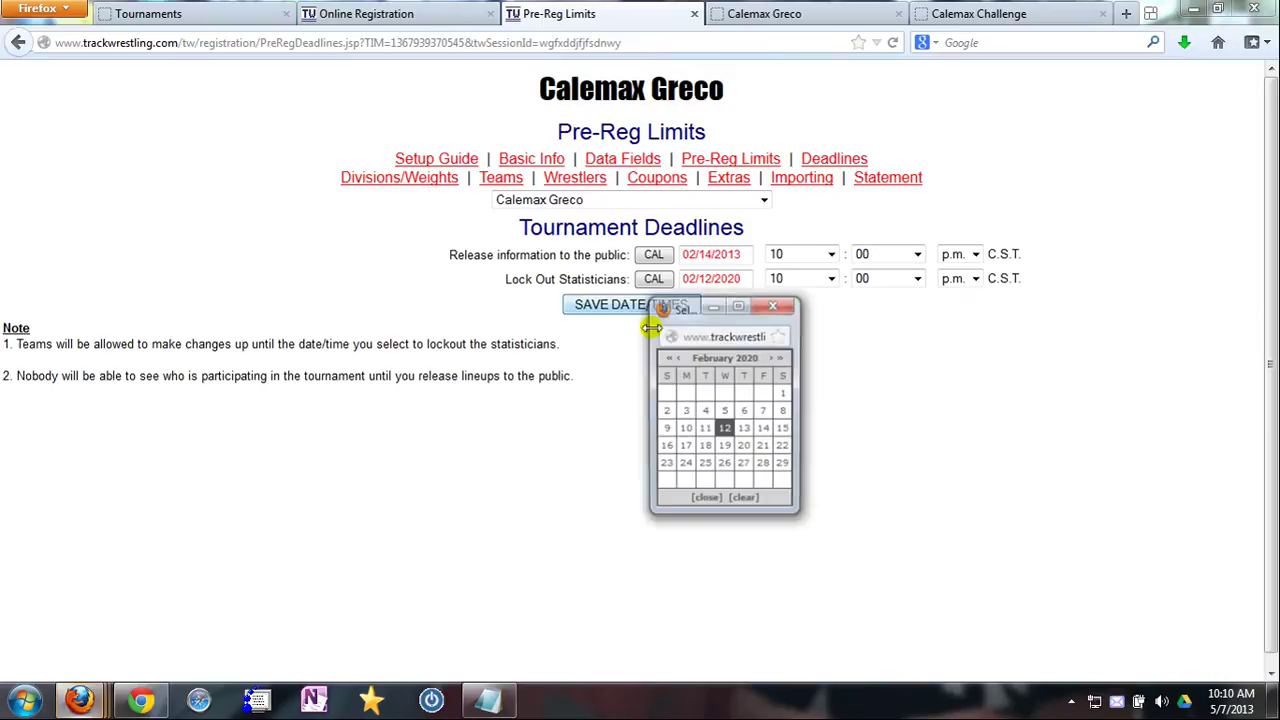
left_click(773, 305)
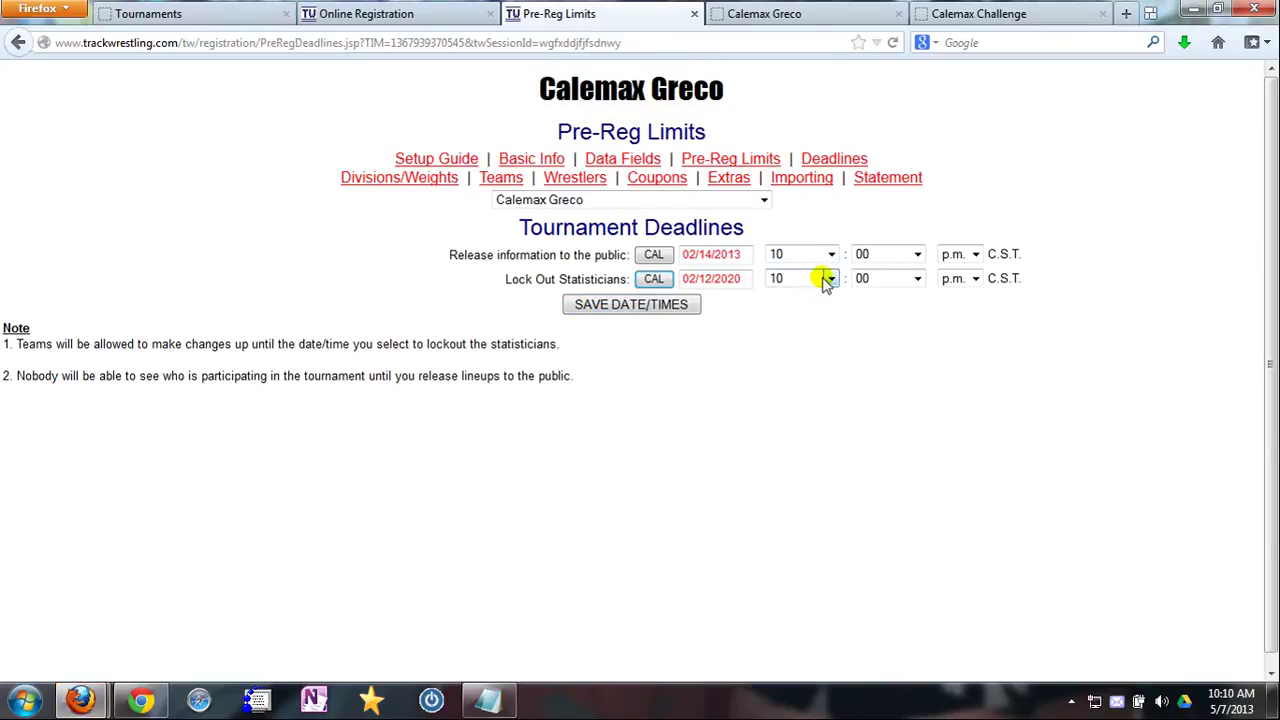
left_click(830, 279)
left_click(1040, 302)
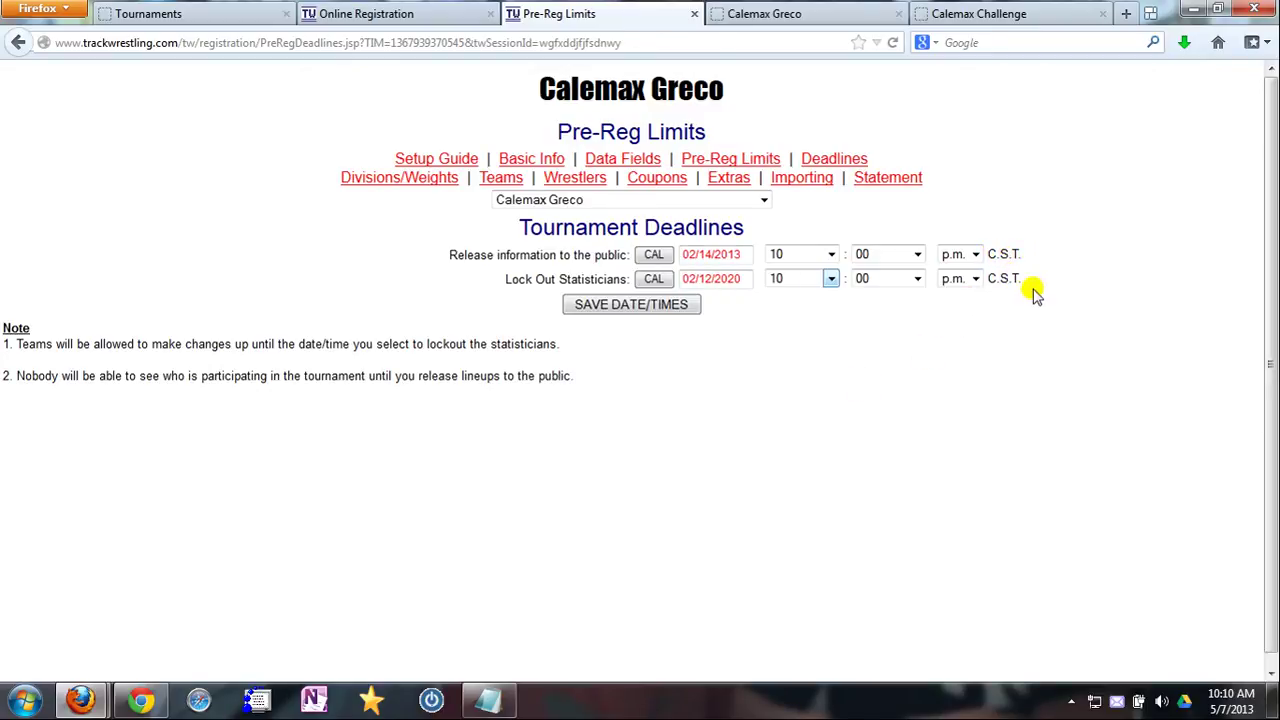
Open Divisions/Weights, view the fields for adding a tournament group, and hide the form without adding one.
left_click(391, 185)
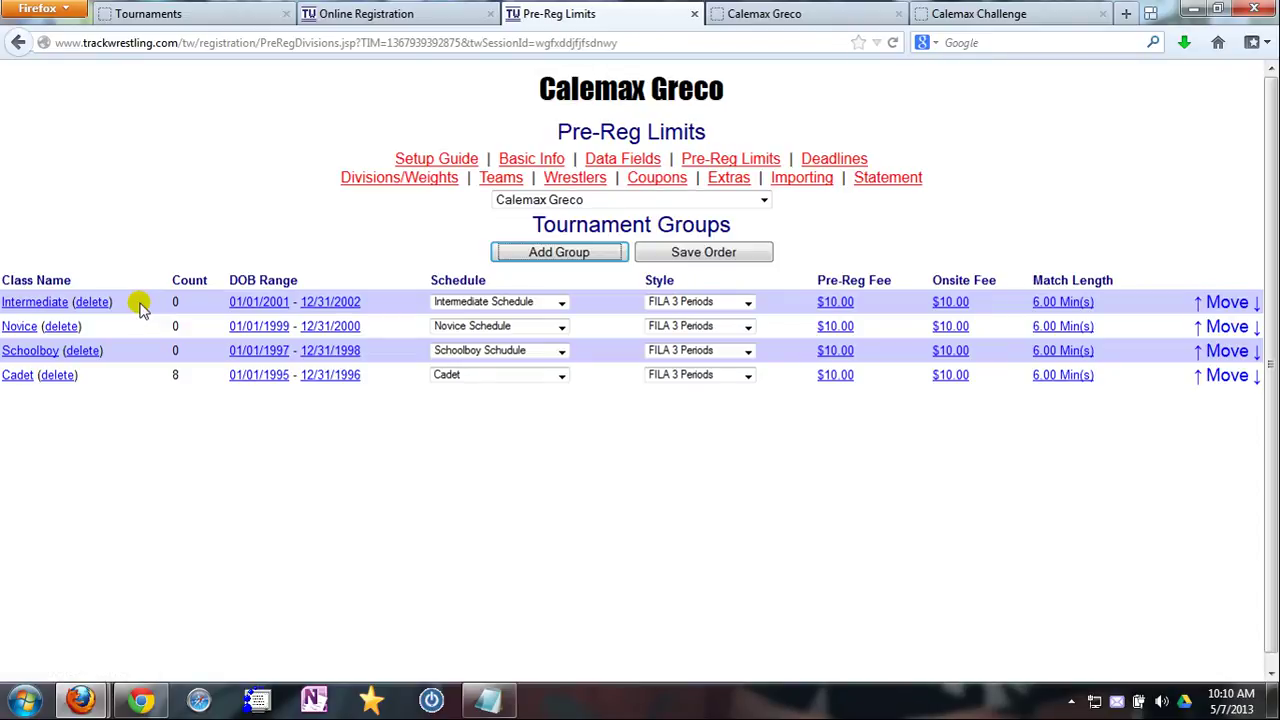
left_click(575, 254)
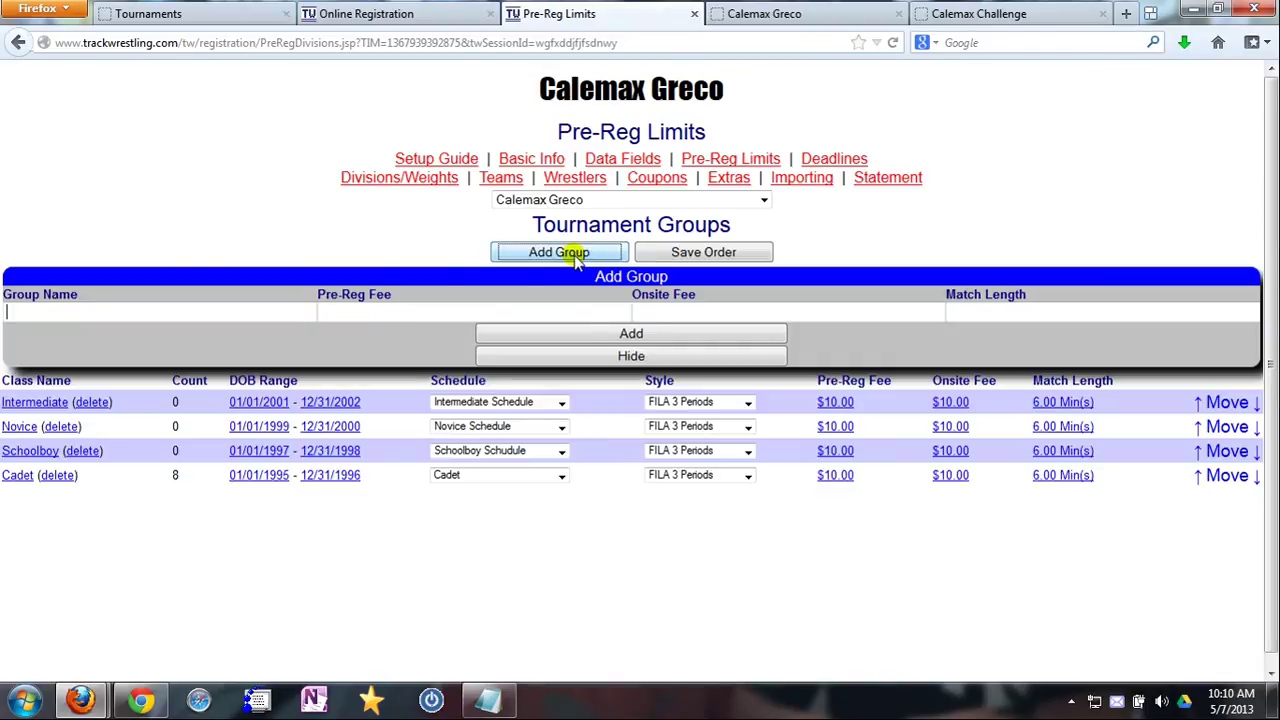
left_click(680, 360)
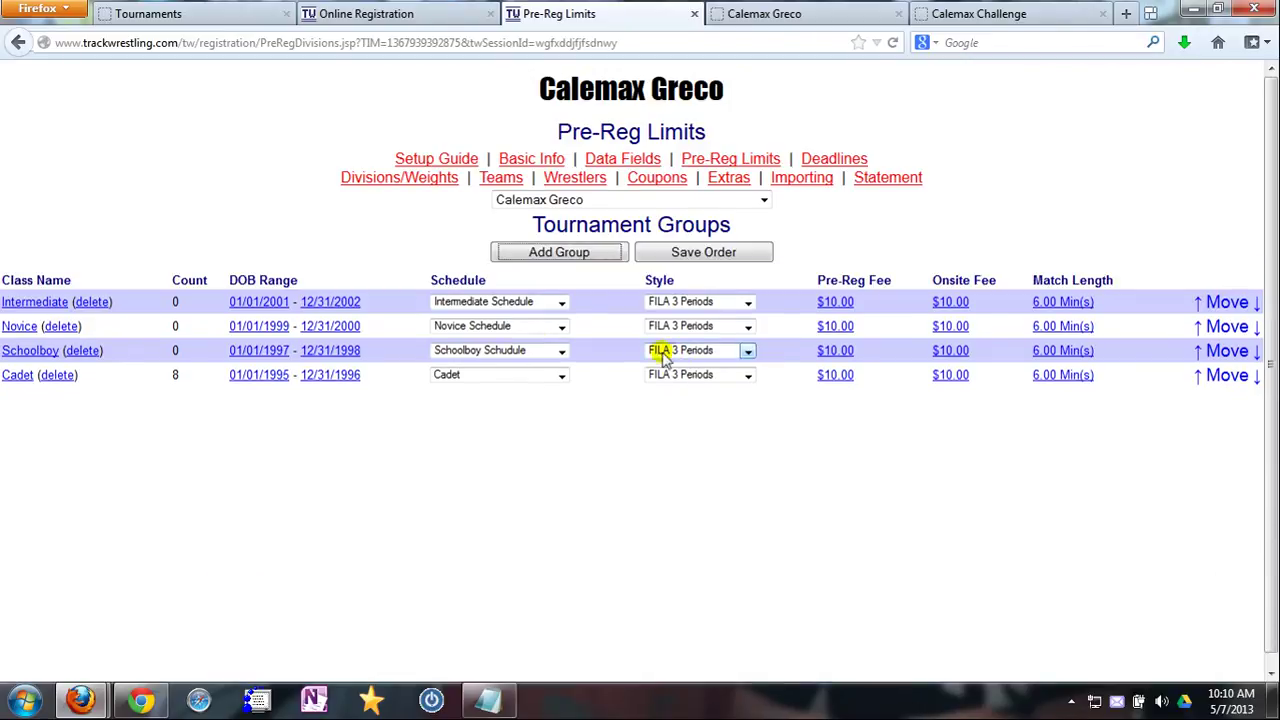
Examine the Intermediate group's weight classes, return to the groups, and view its start date-of-birth prompt before cancelling it.
left_click(26, 303)
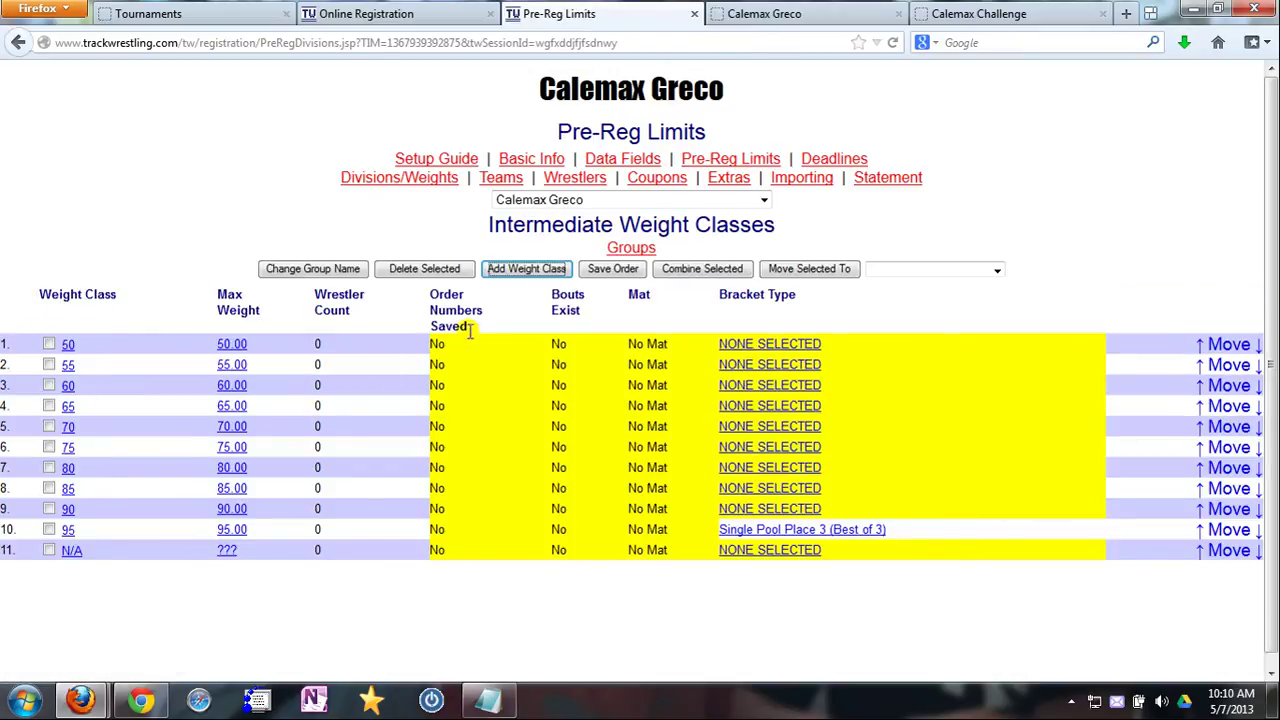
left_click(512, 272)
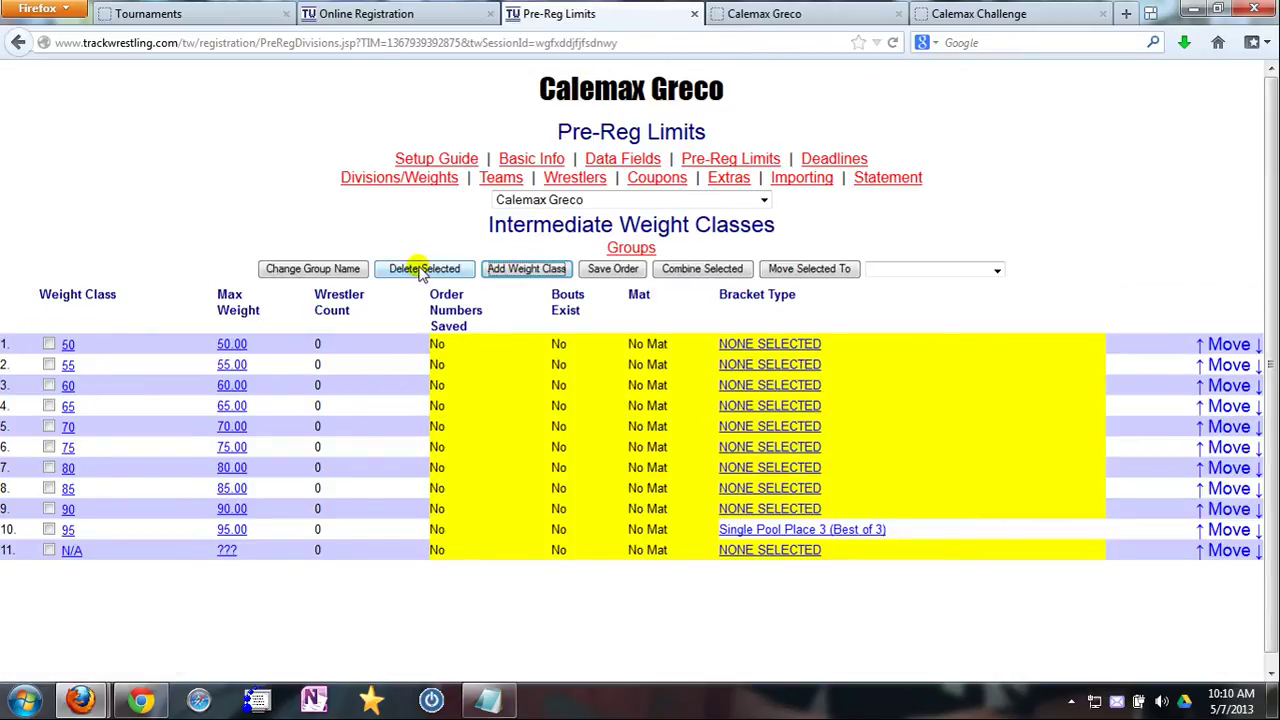
left_click(48, 346)
left_click(630, 247)
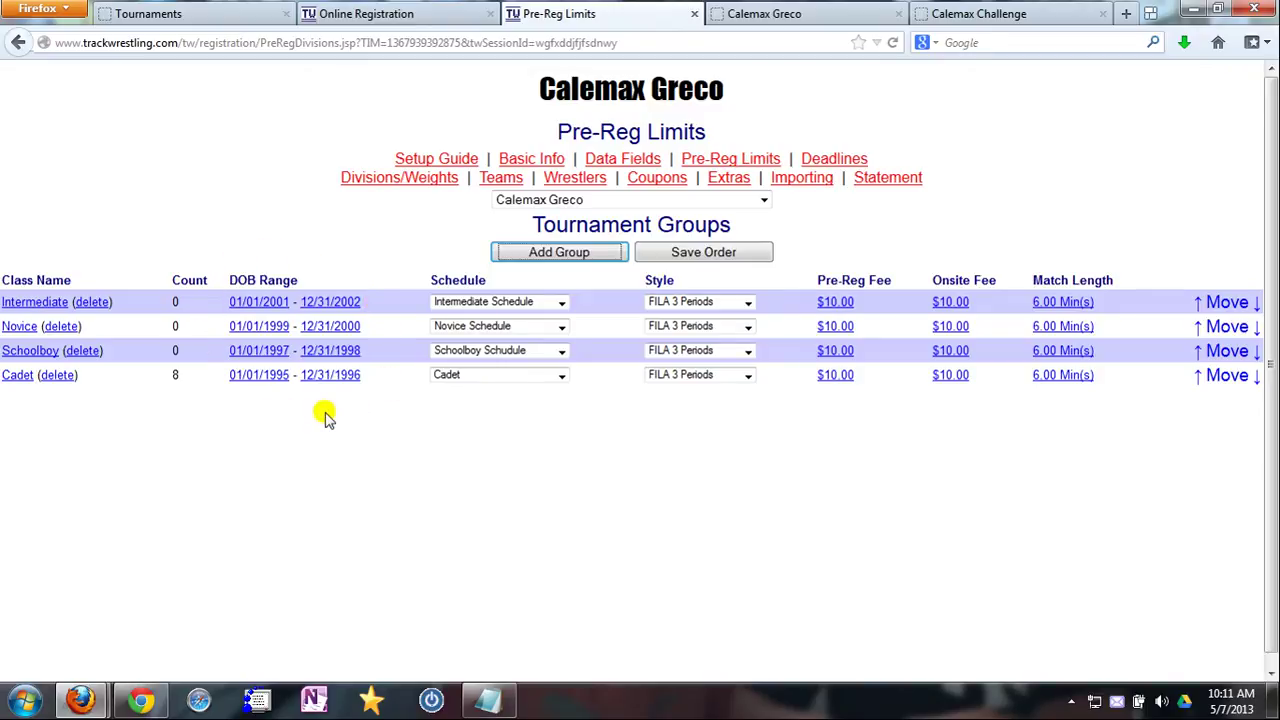
left_click(254, 301)
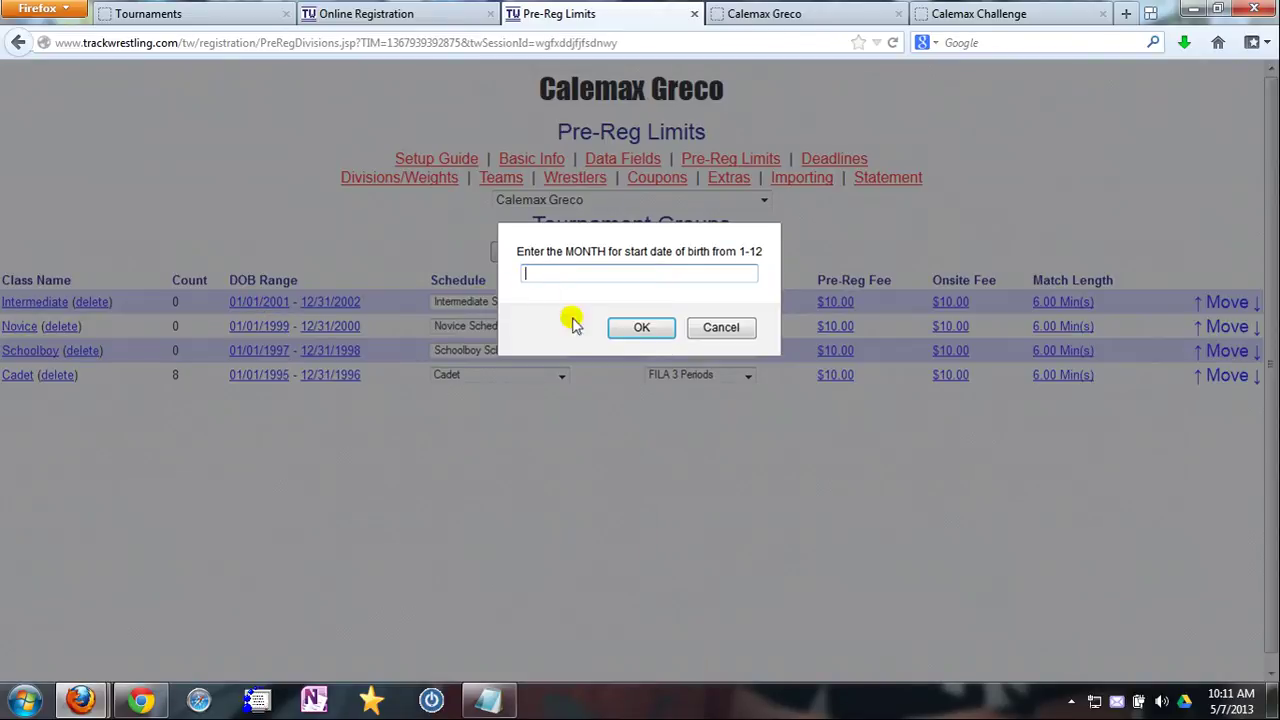
left_click(708, 334)
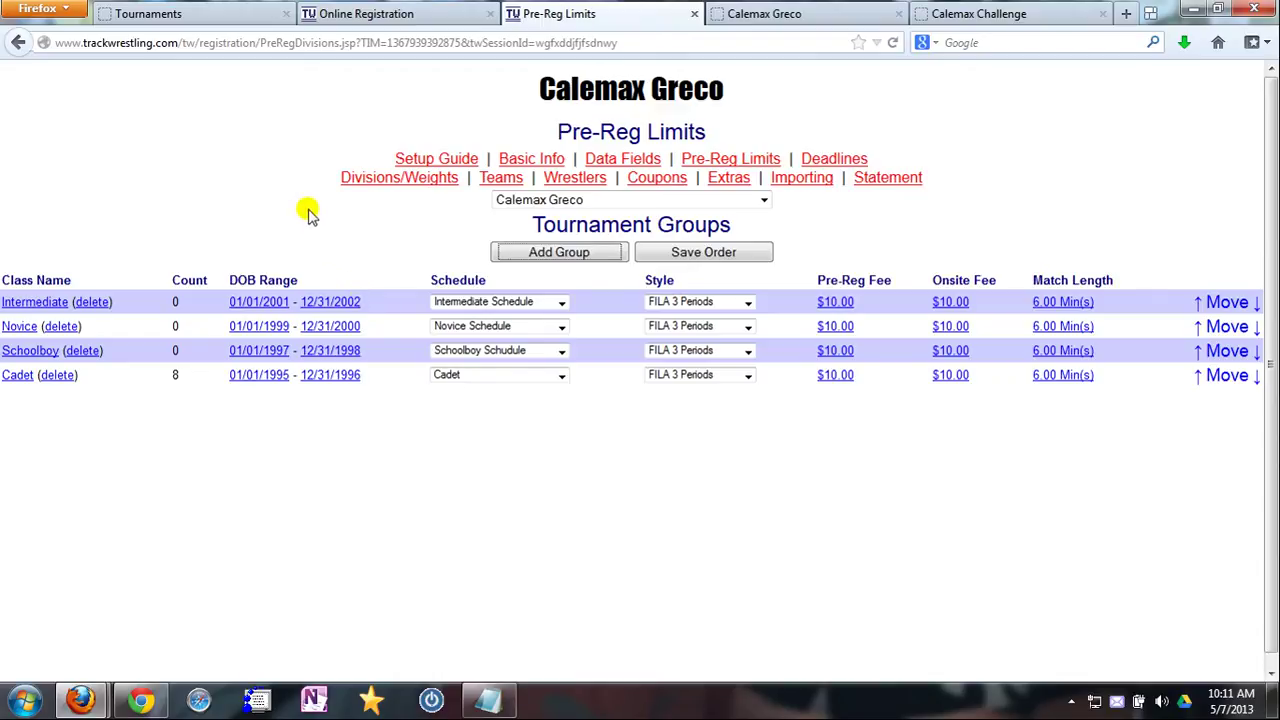
Open the Teams page and select Packers and Puyallup as an example of teams that can be combined.
left_click(498, 175)
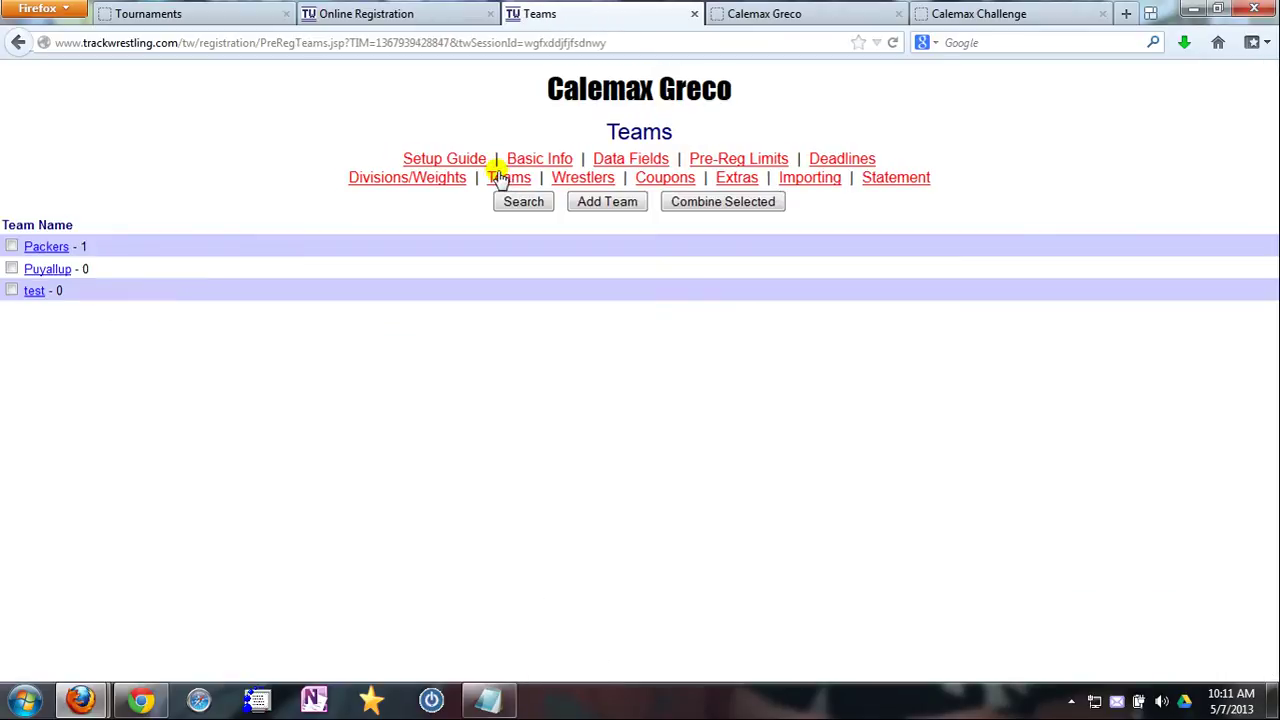
left_click(11, 247)
left_click(11, 268)
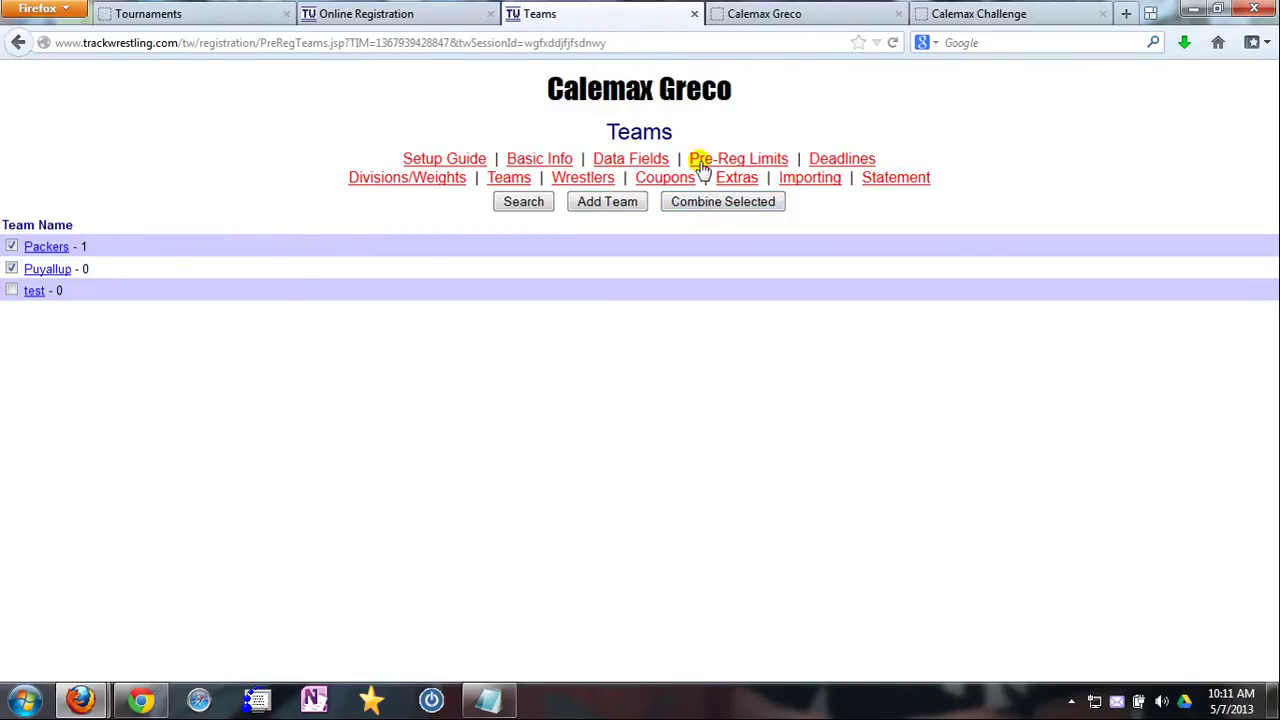
Open the Coupons page, examine the fields for adding coupons, and hide the form without adding any.
left_click(657, 180)
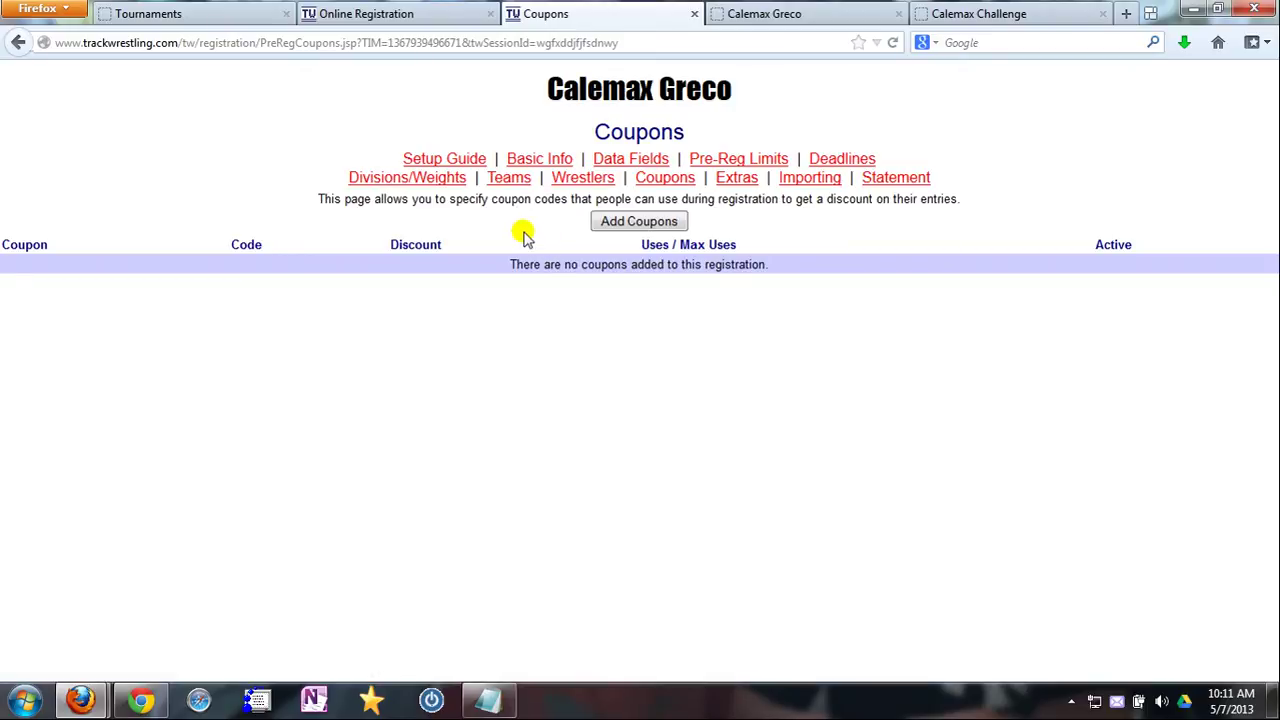
left_click(624, 224)
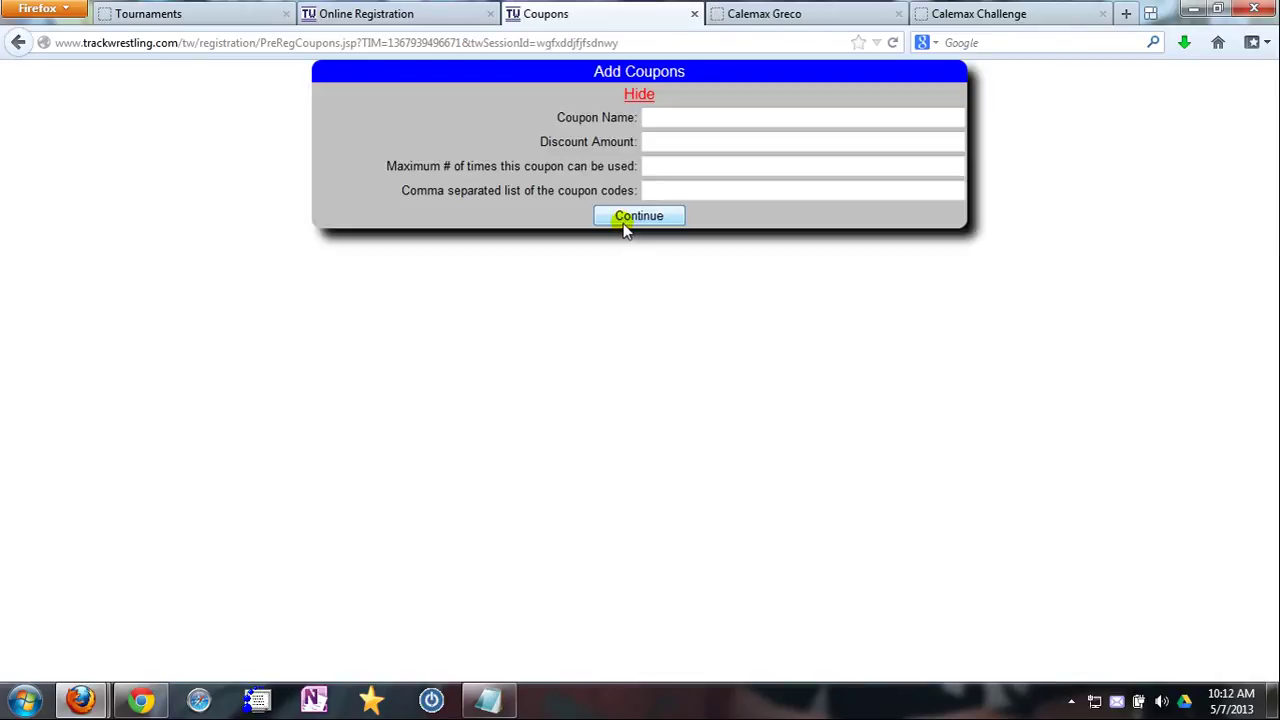
left_click(665, 140)
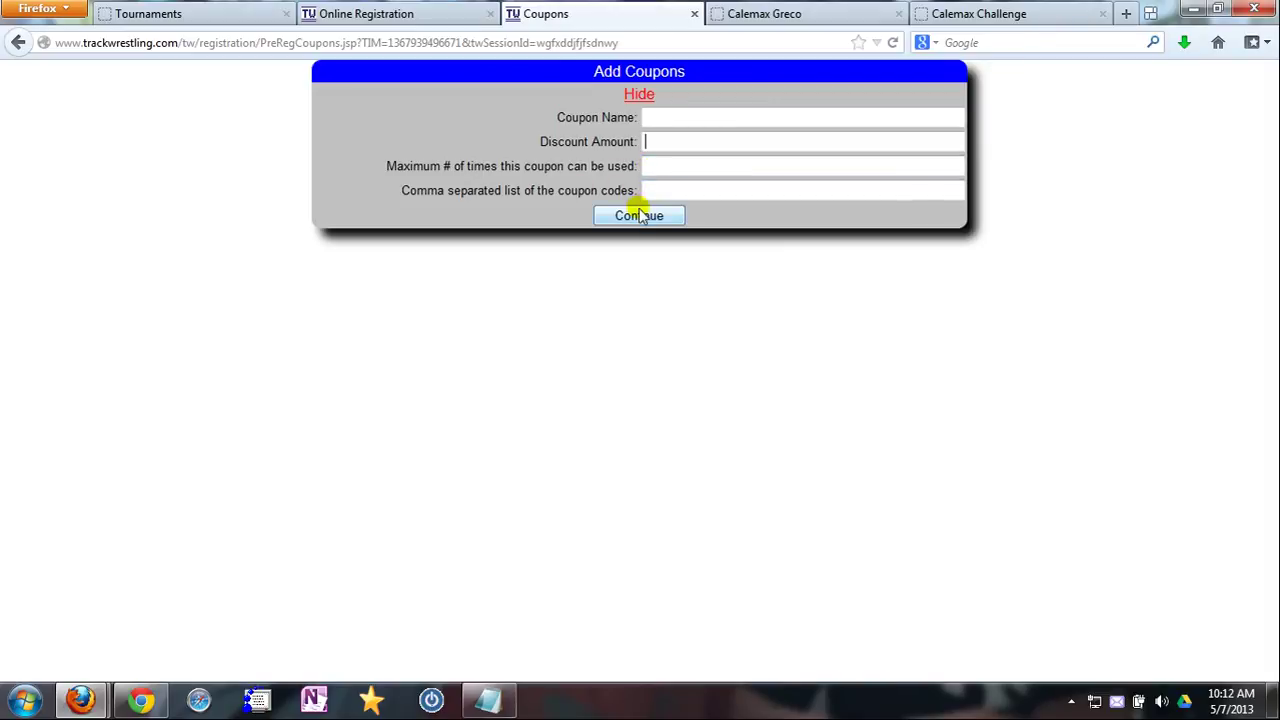
left_click(646, 142)
left_click(640, 99)
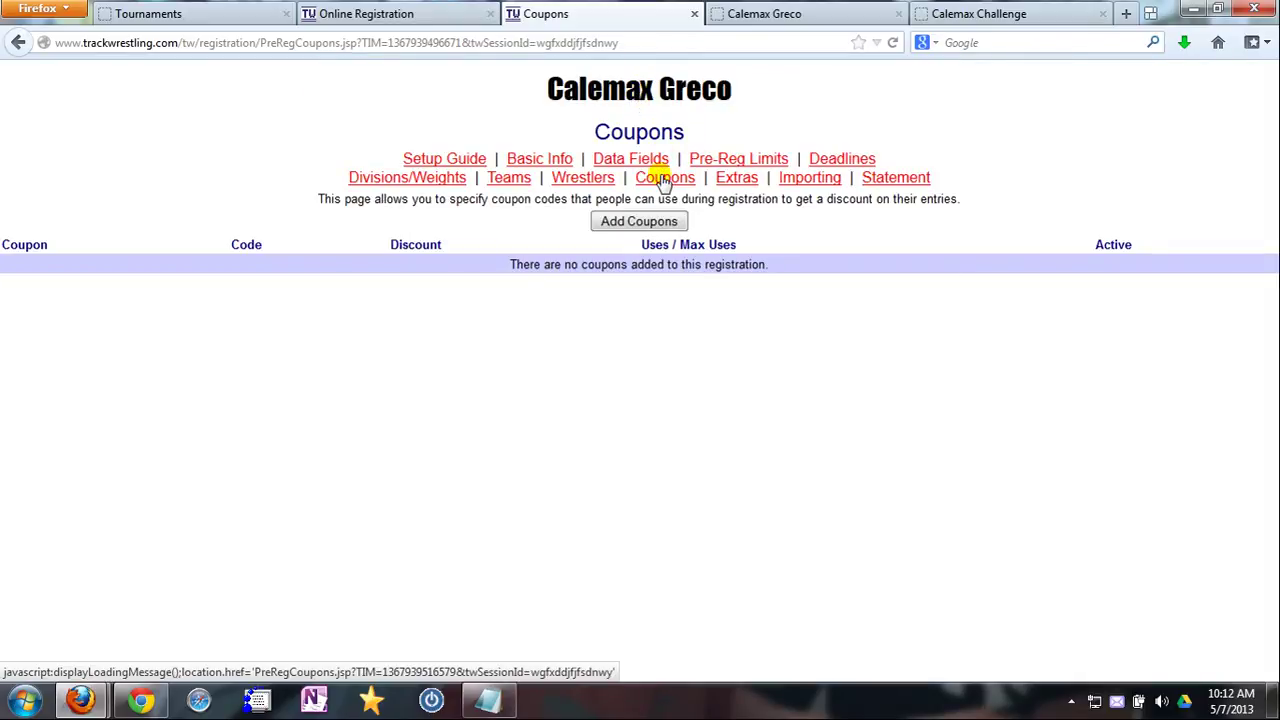
Open the Extras page, examine the special items available when adding an extra, and hide the form without adding one.
left_click(740, 180)
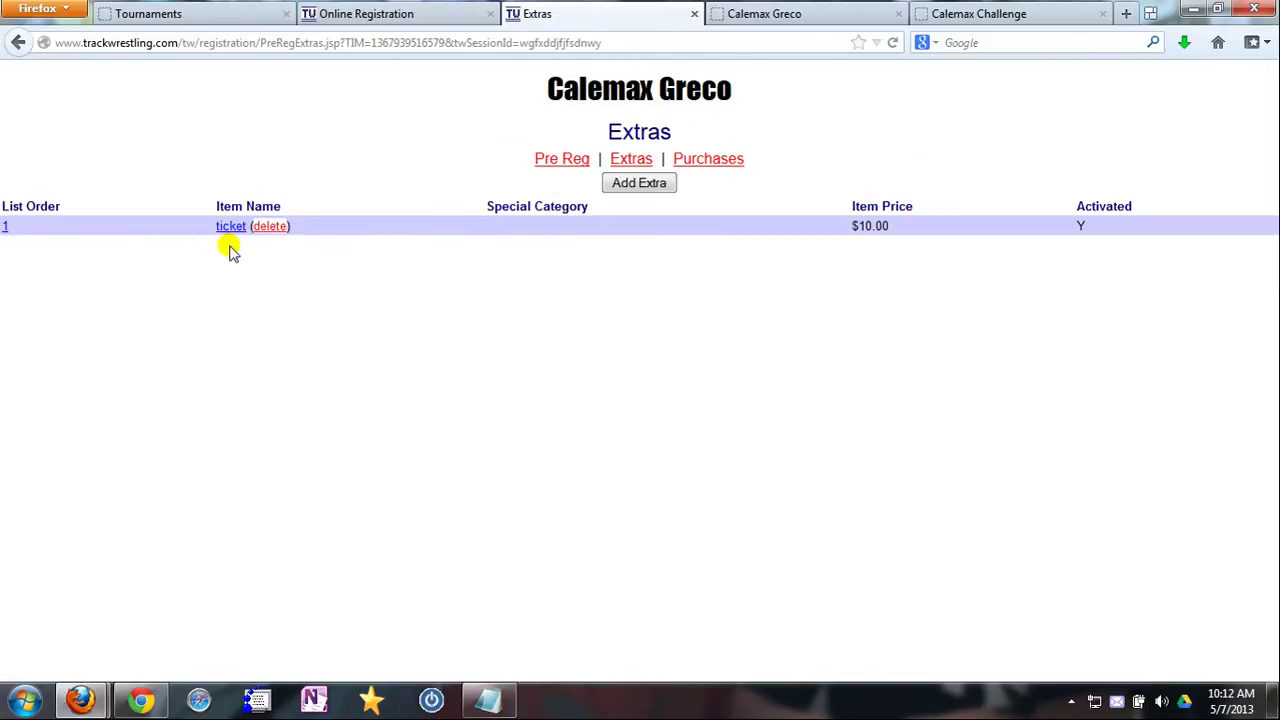
left_click(624, 183)
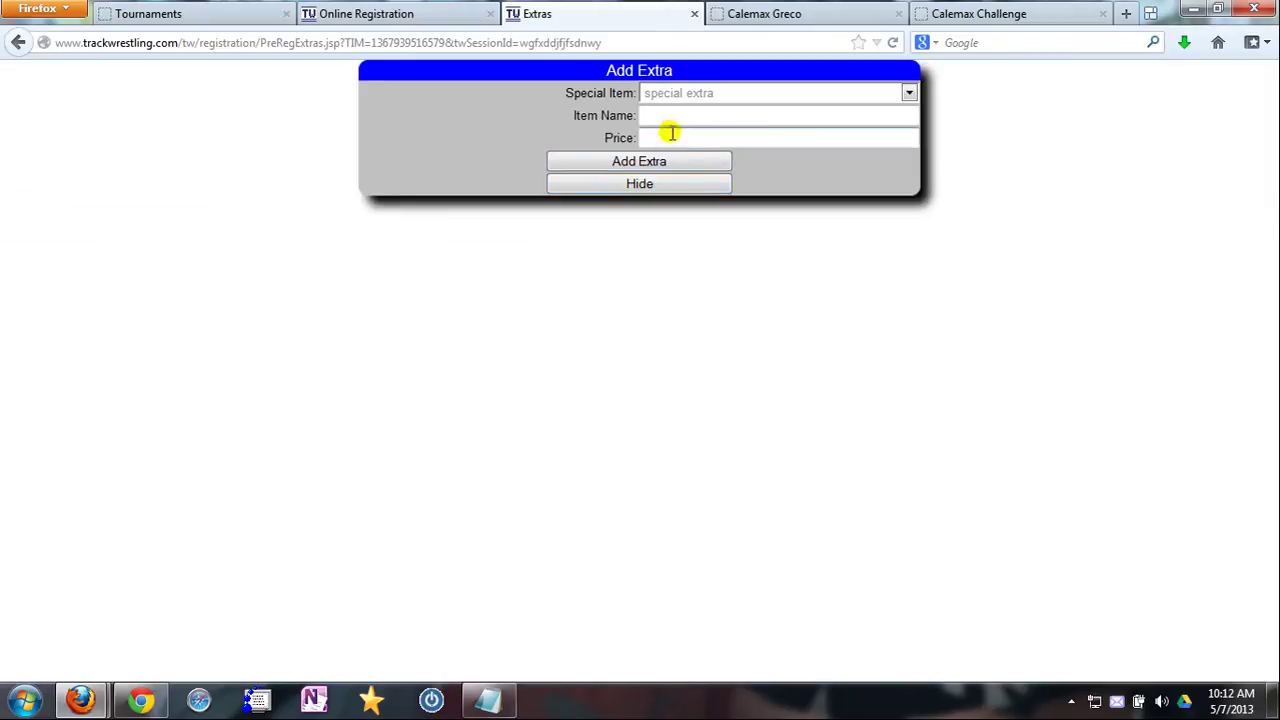
left_click(845, 93)
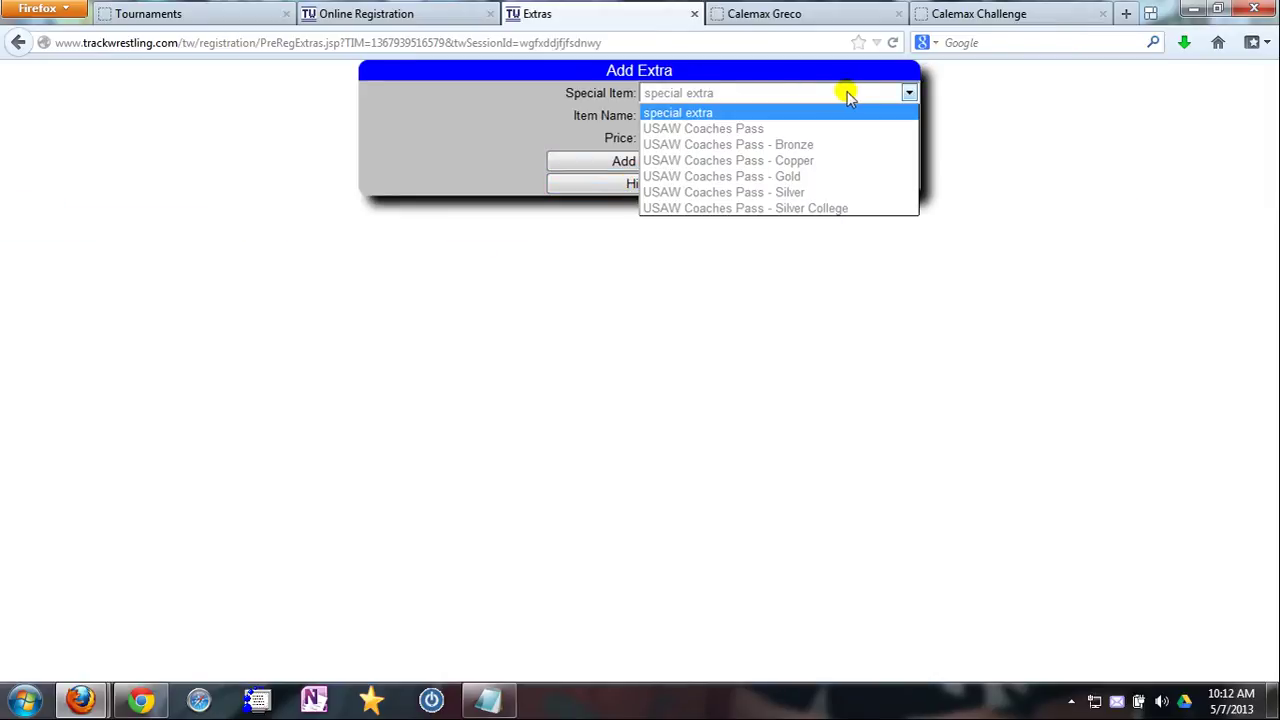
left_click(985, 108)
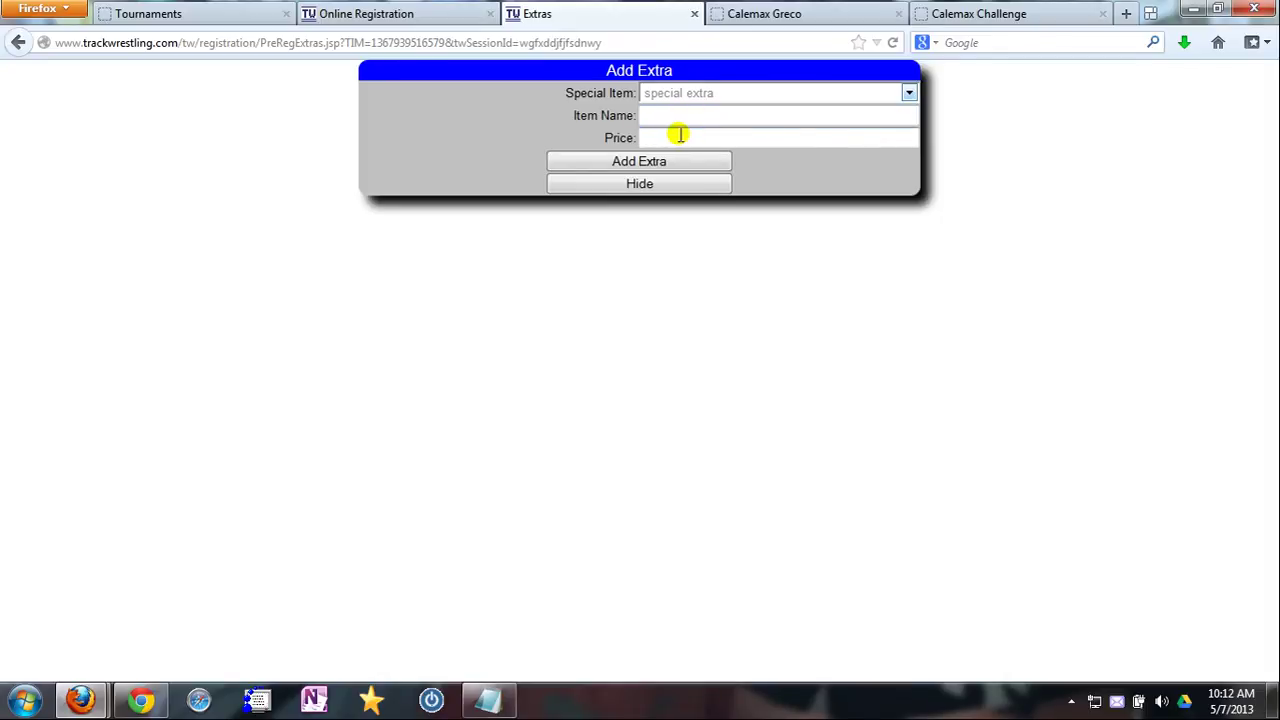
left_click(651, 188)
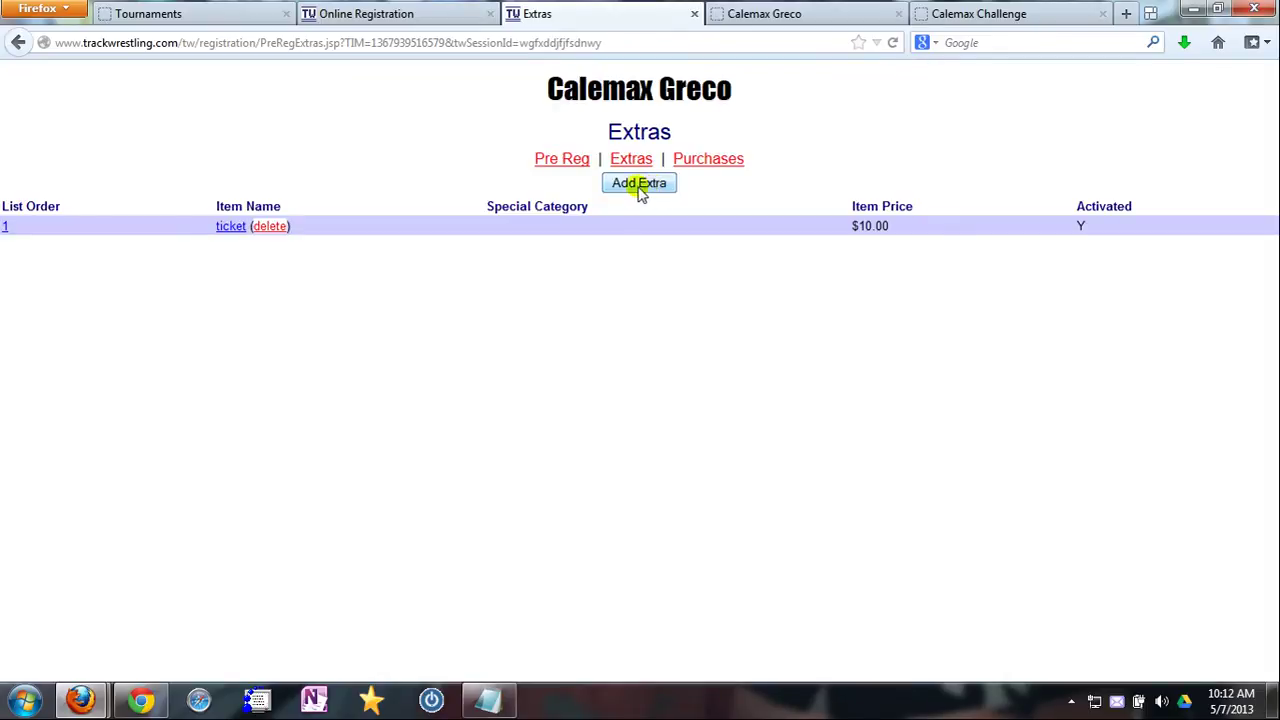
Return to the pre-registration's basic information, reopen Extras, and view the list of extra purchases.
left_click(569, 160)
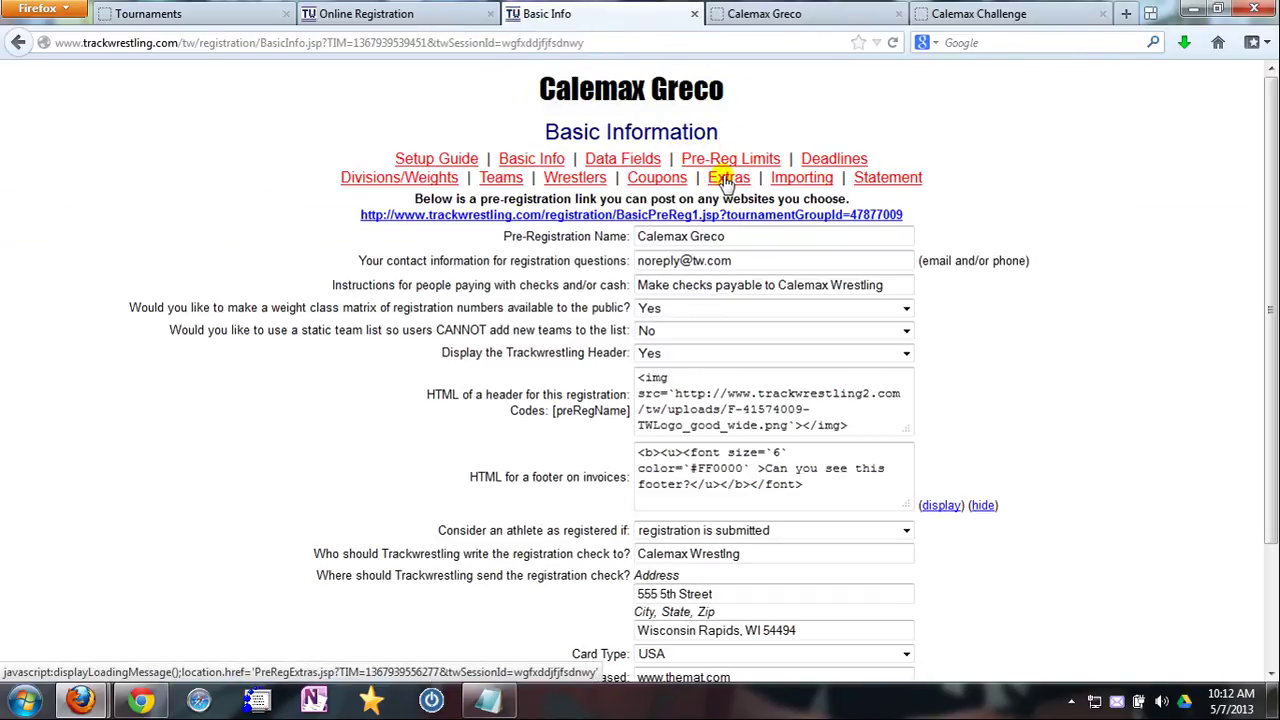
left_click(725, 183)
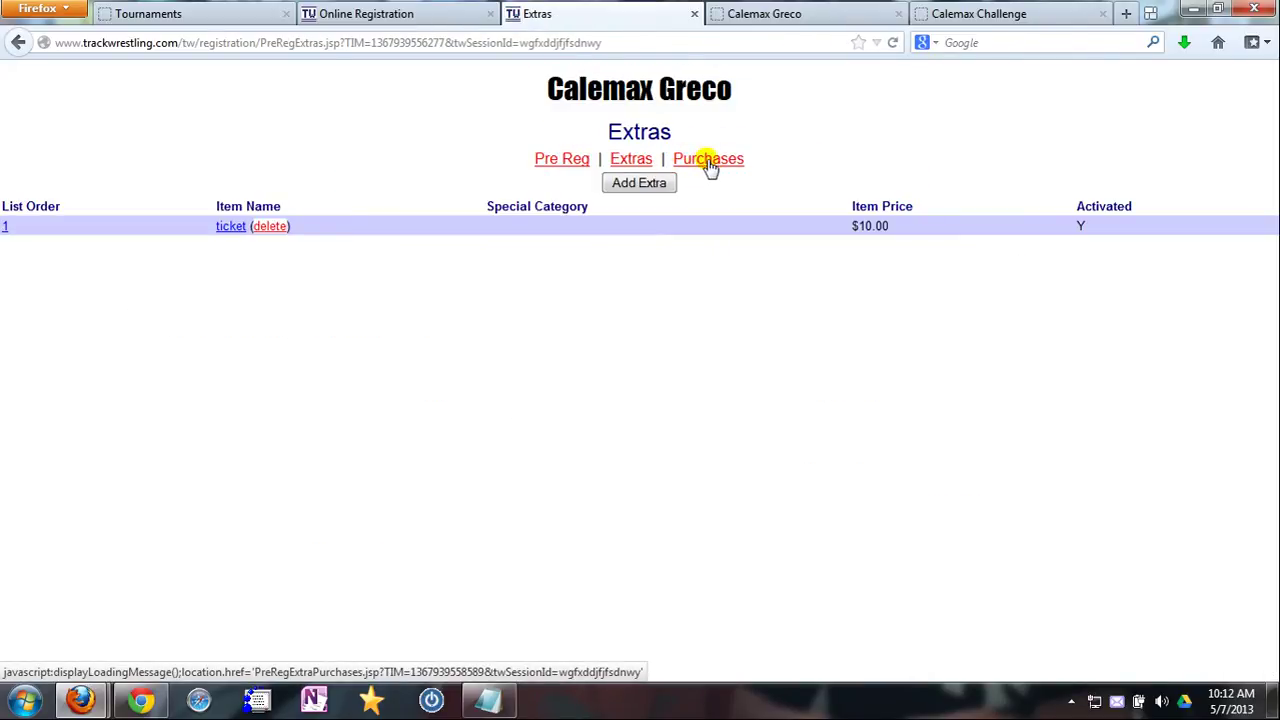
left_click(708, 162)
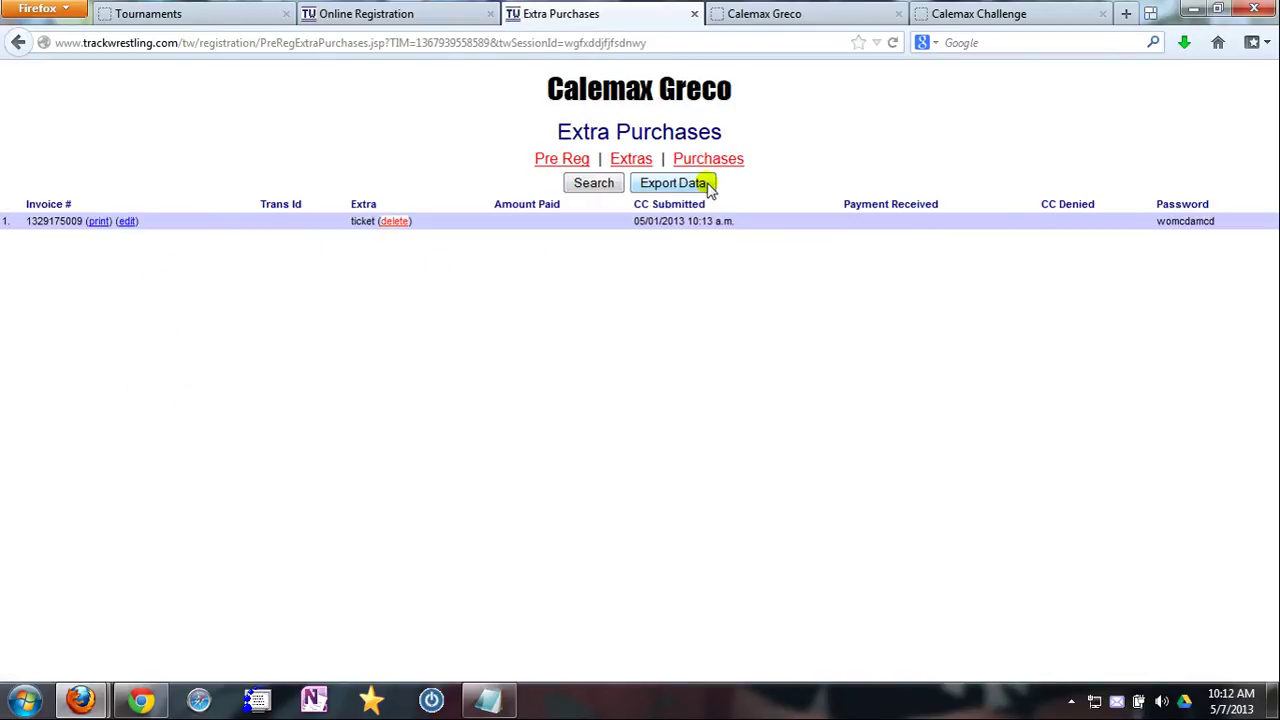
Go back to the pre-registration, view its Statement page, and close the statement.
left_click(550, 162)
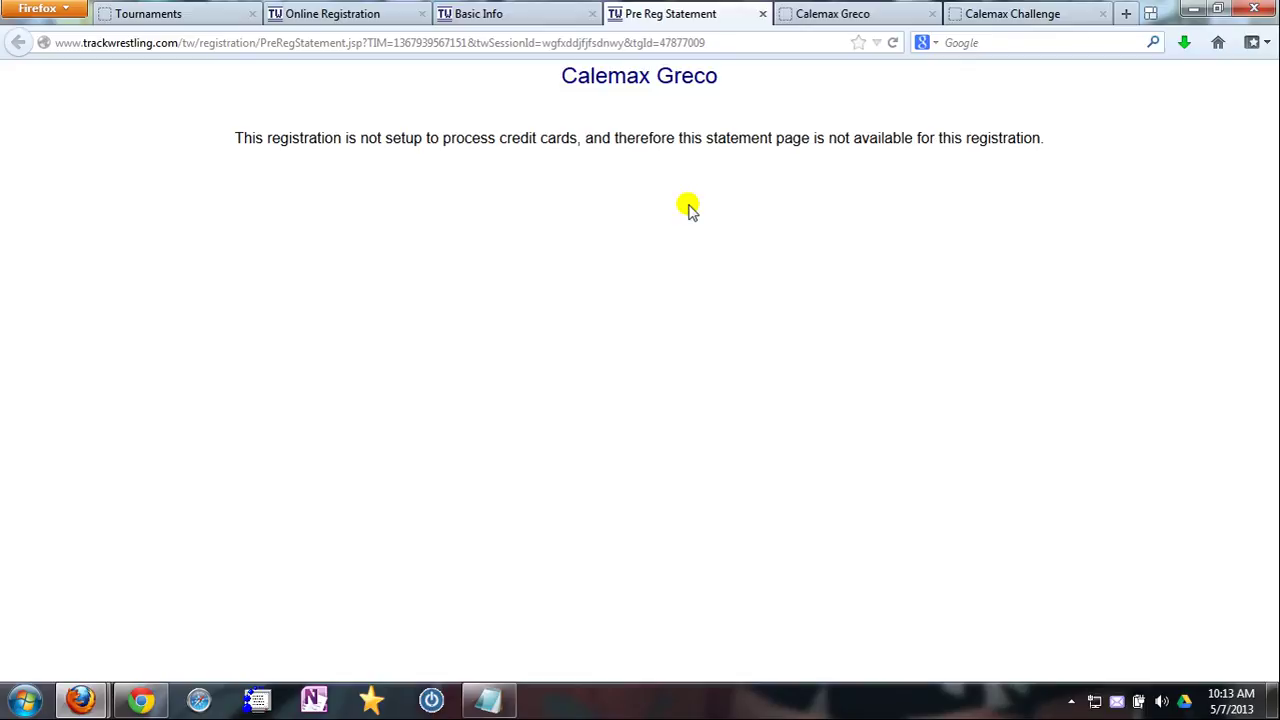
left_click(762, 14)
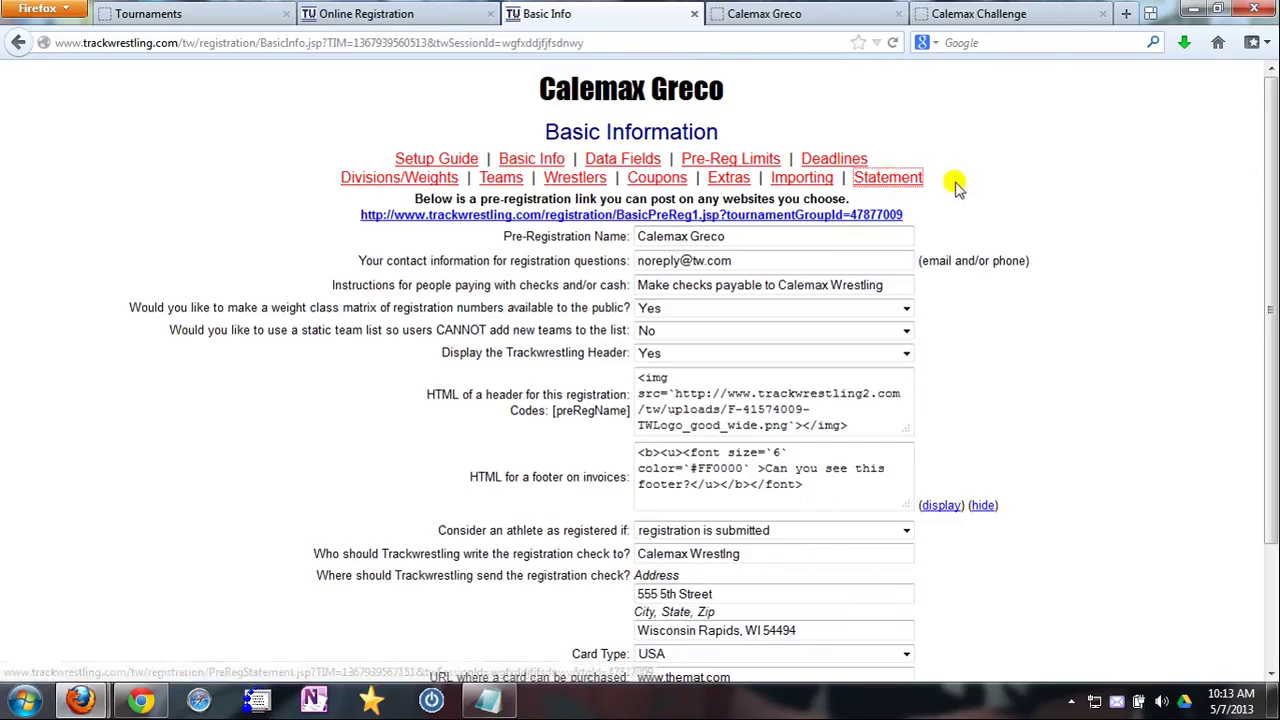
left_click(906, 180)
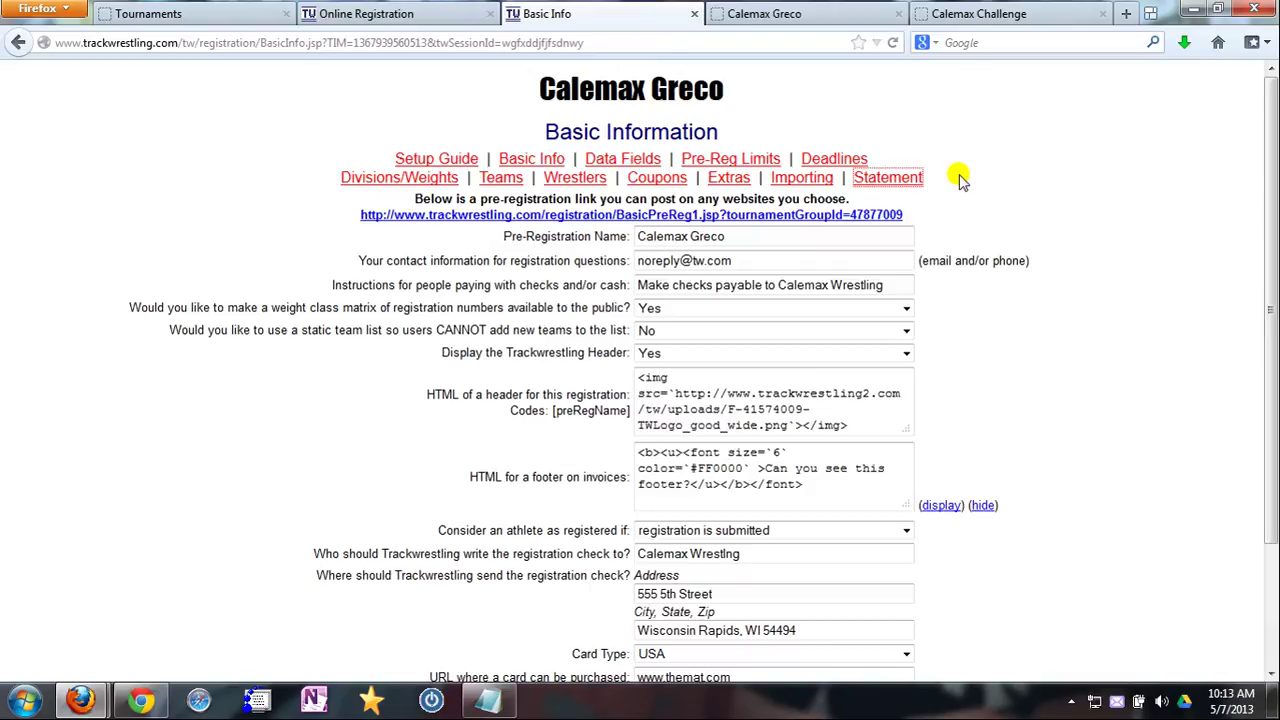
Open the Data Fields page and review the fields always included with a registration.
left_click(622, 162)
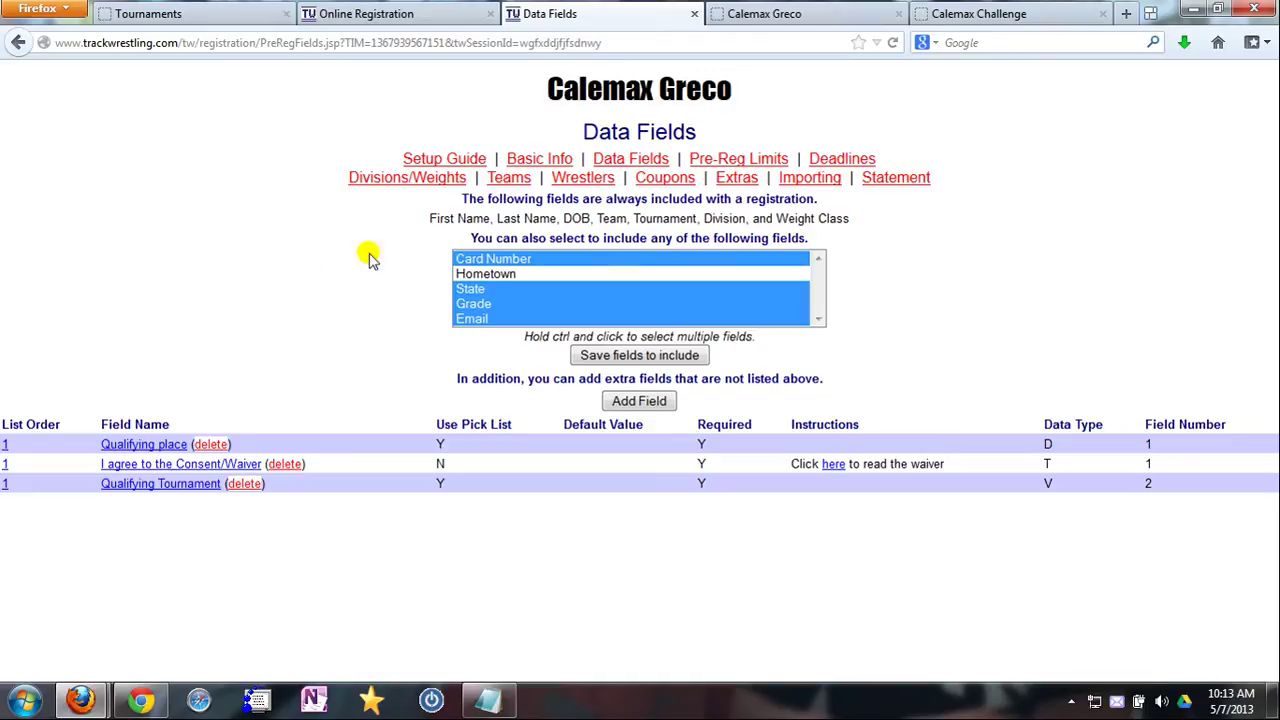
left_click_drag(432, 218, 866, 224)
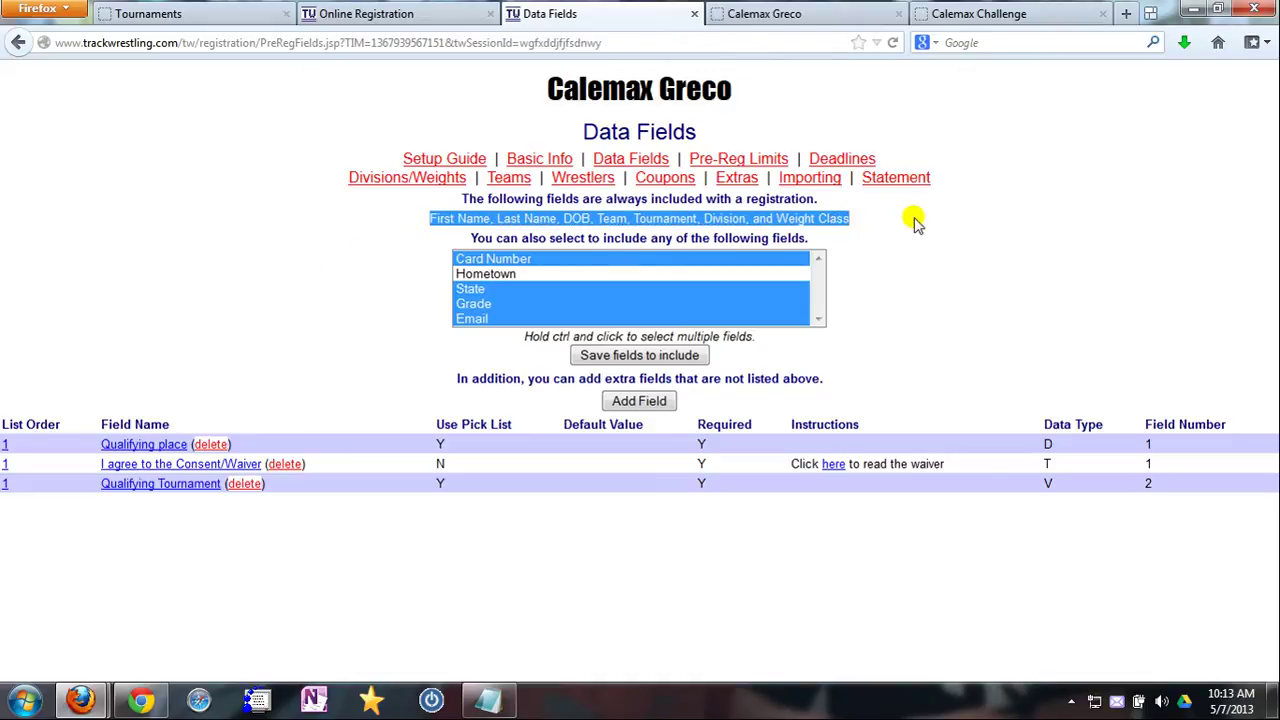
left_click(910, 220)
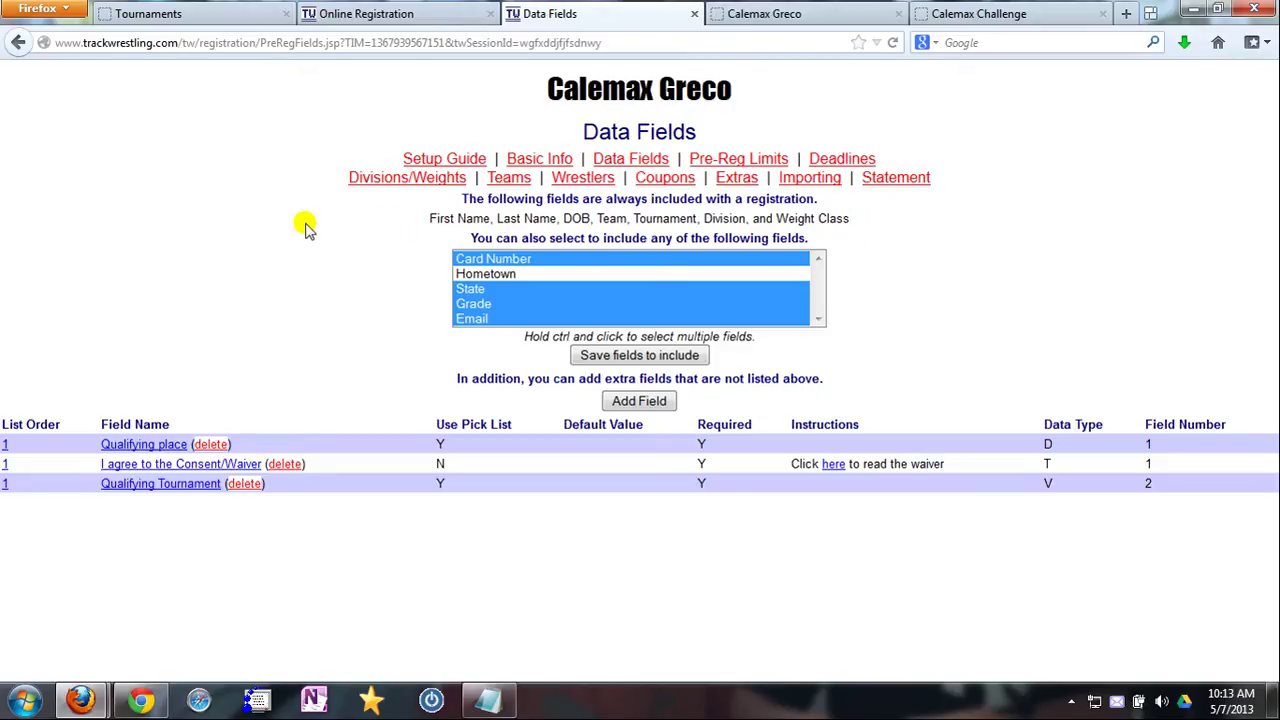
Toggle the State and Grade selections, then save Card Number, State, Grade and Email as included registration fields.
left_click(474, 291, "ctrl")
left_click(476, 292, "ctrl")
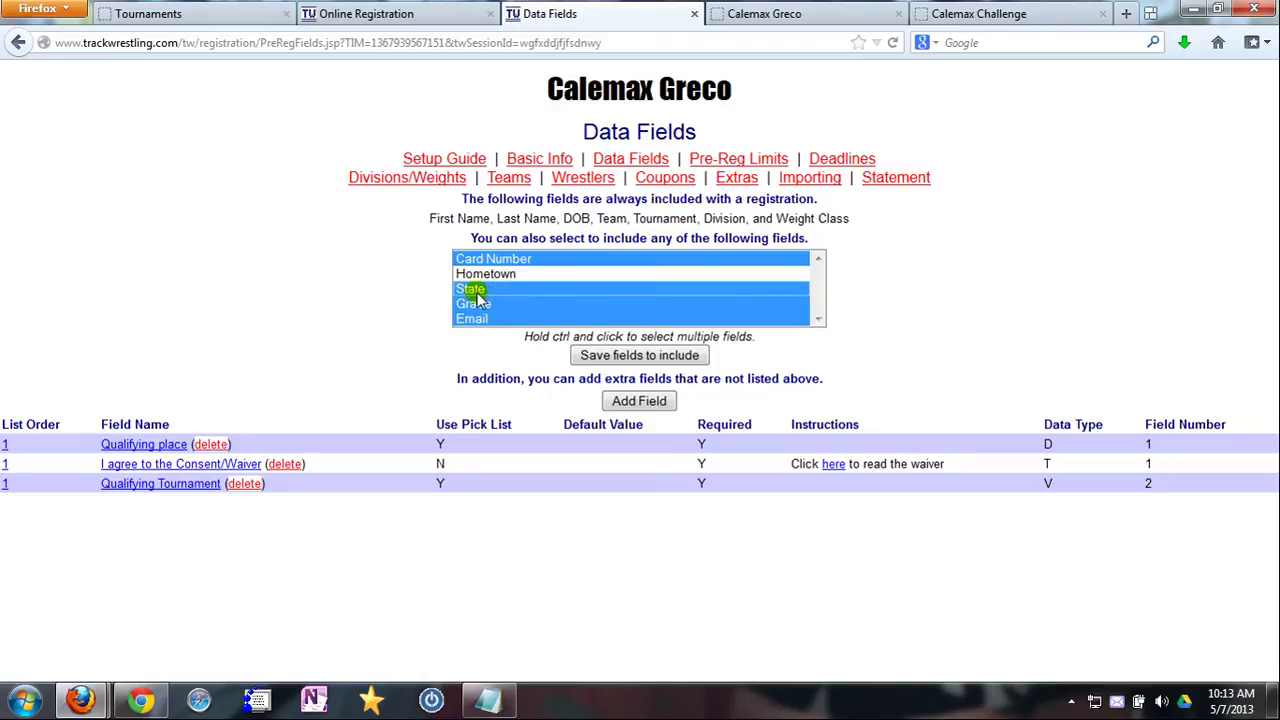
left_click(480, 293, "ctrl")
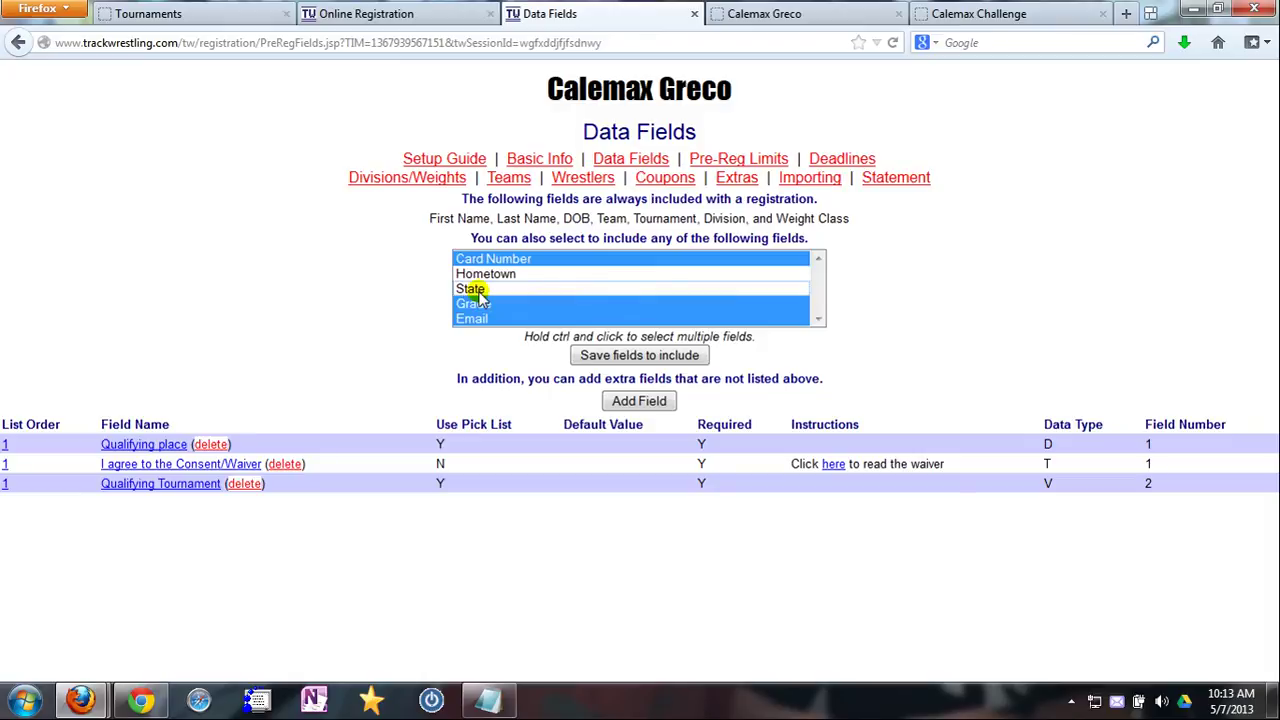
left_click(481, 298, "ctrl")
left_click(483, 304, "ctrl")
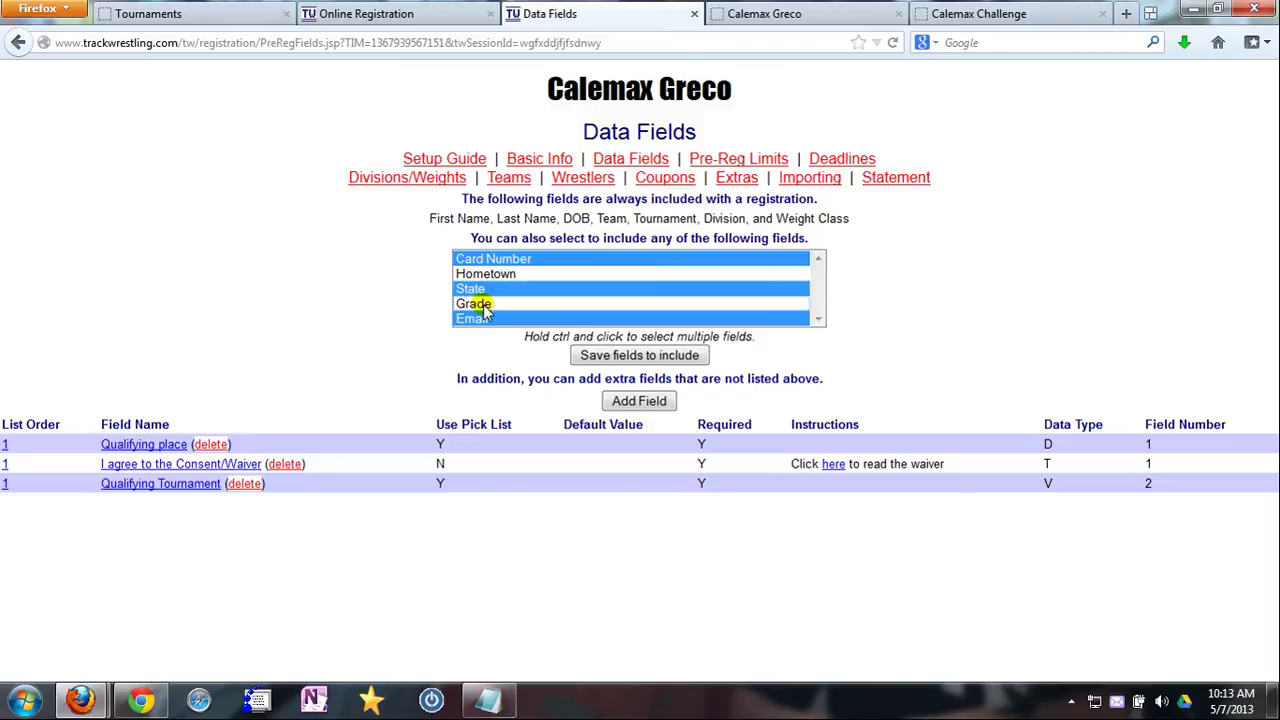
left_click(483, 306, "ctrl")
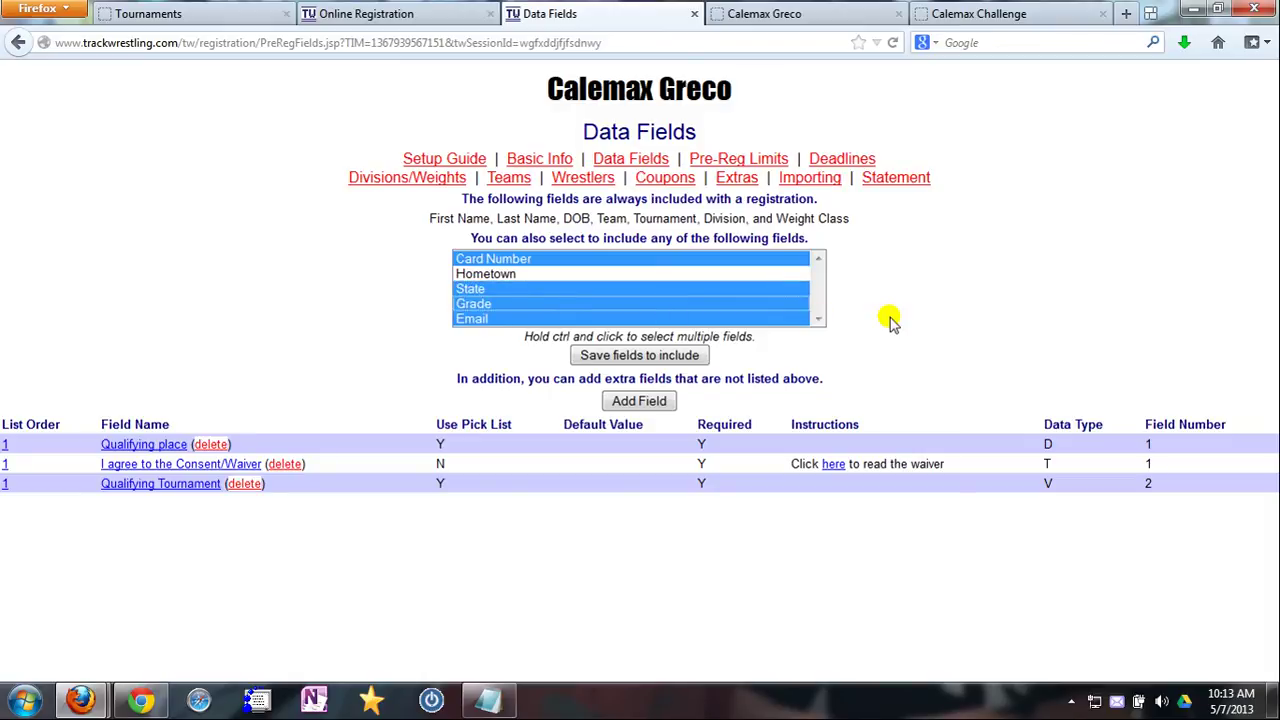
left_click(686, 360)
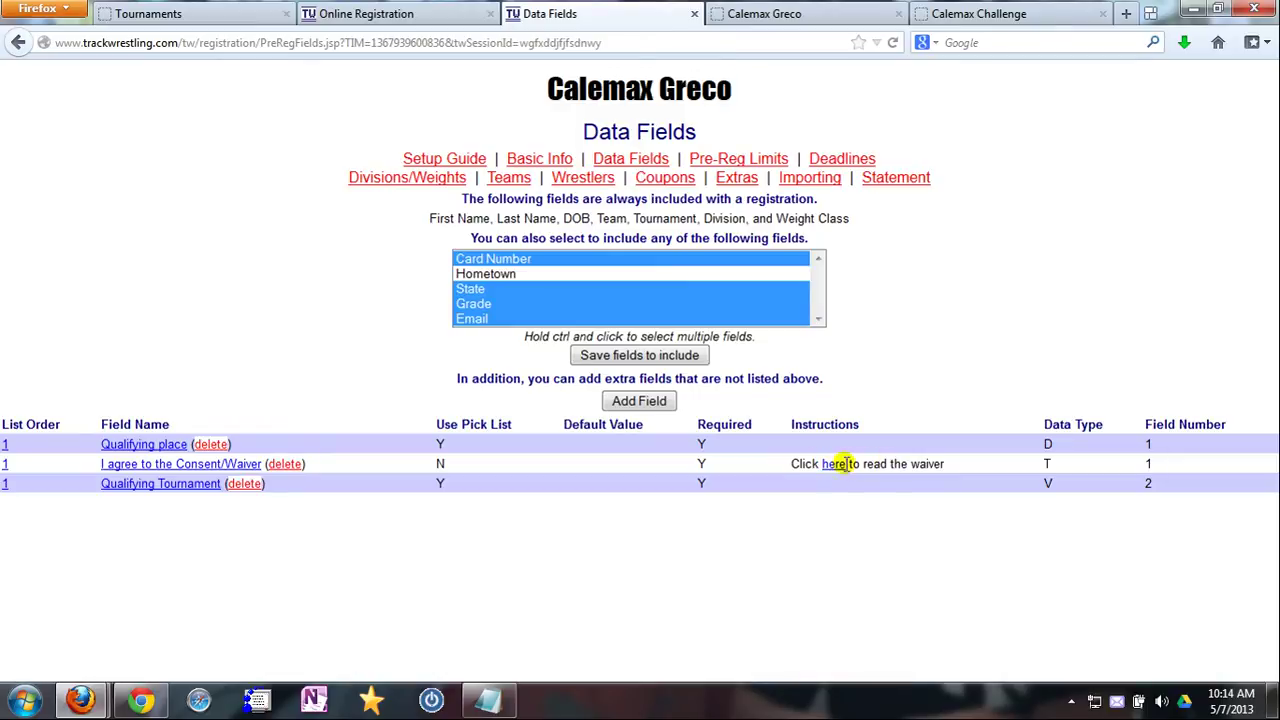
Check the consent field's waiver link and instructions, rename the field "I agree to the Consent/Waiver - Please Initial.", and save it.
left_click(832, 466)
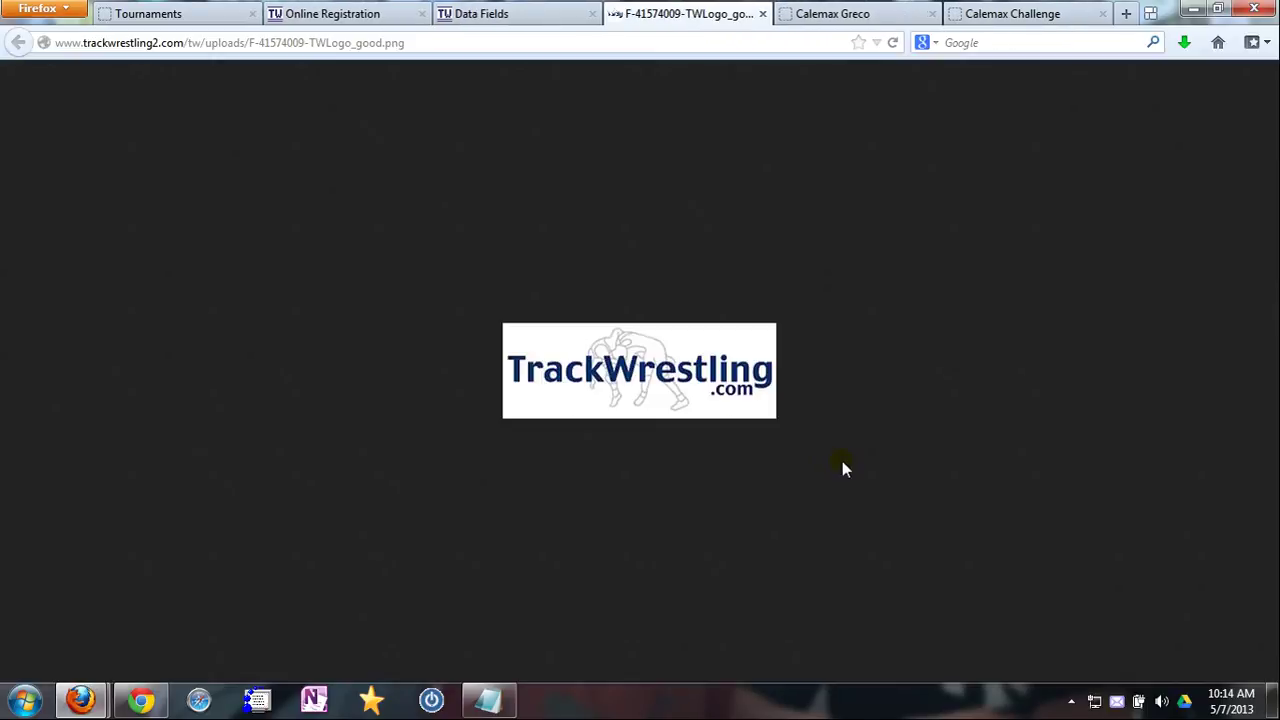
left_click(763, 14)
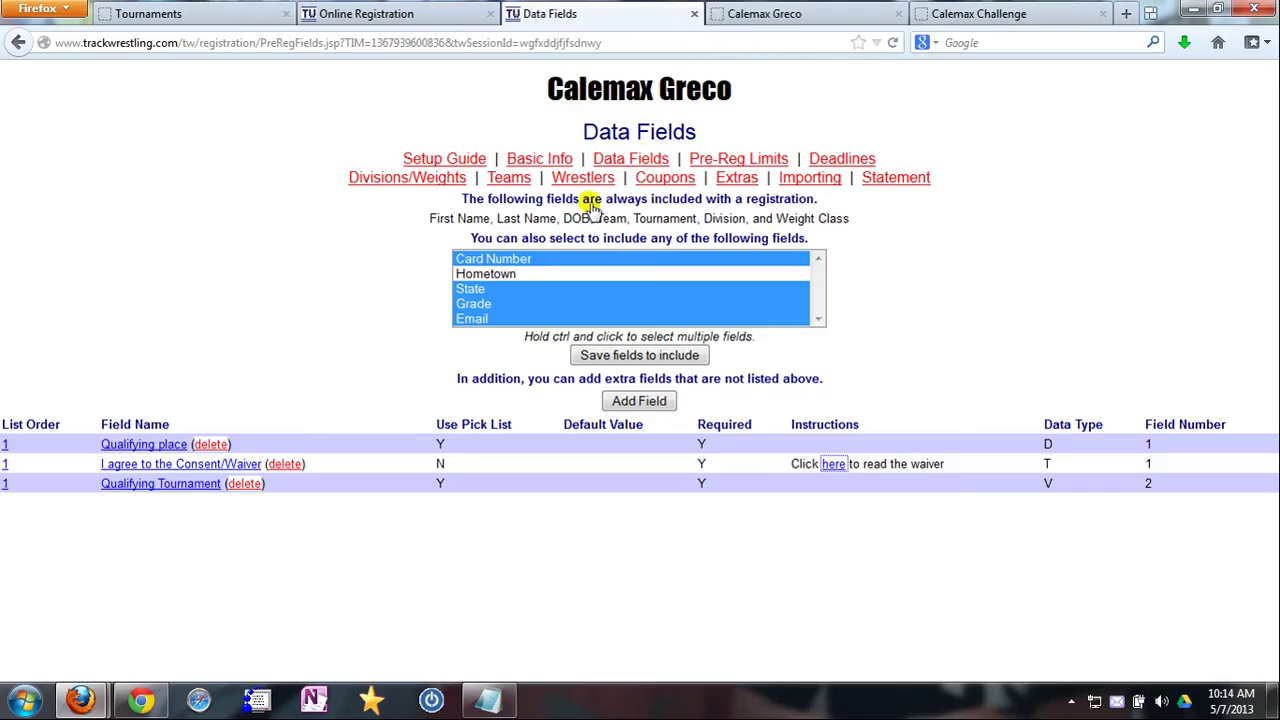
left_click(163, 465)
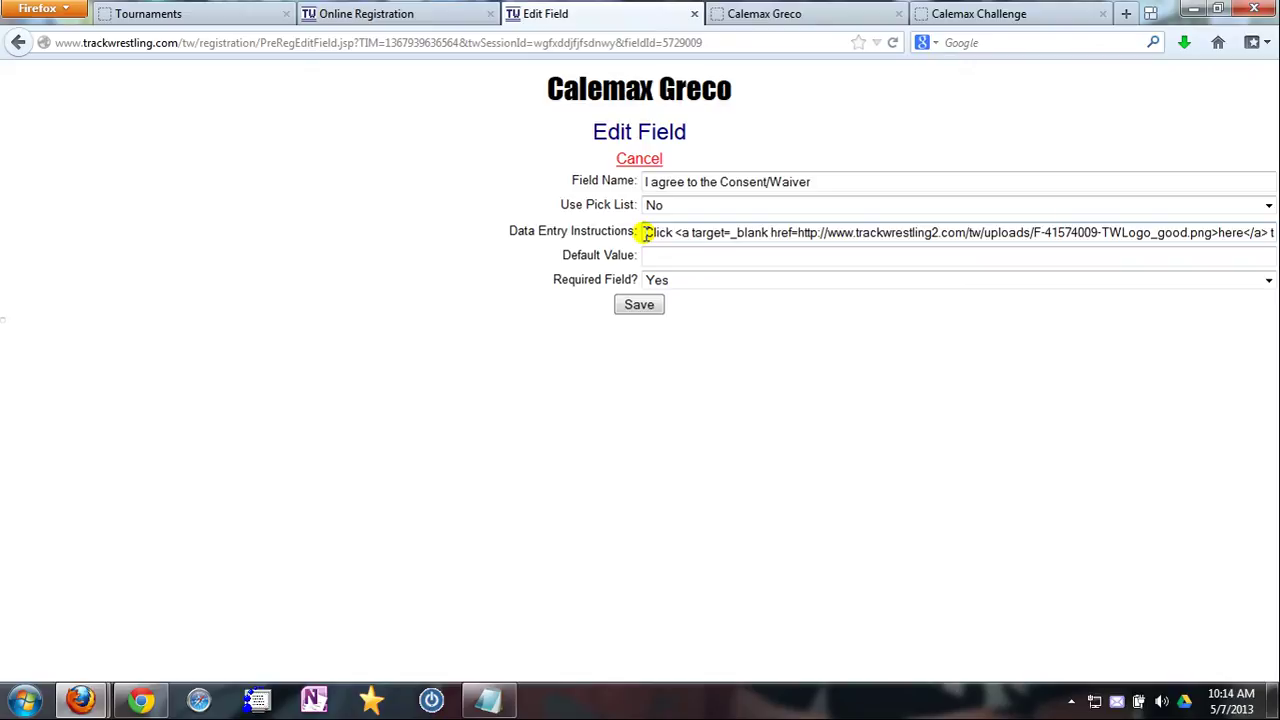
left_click_drag(647, 233, 943, 231)
left_click(930, 306)
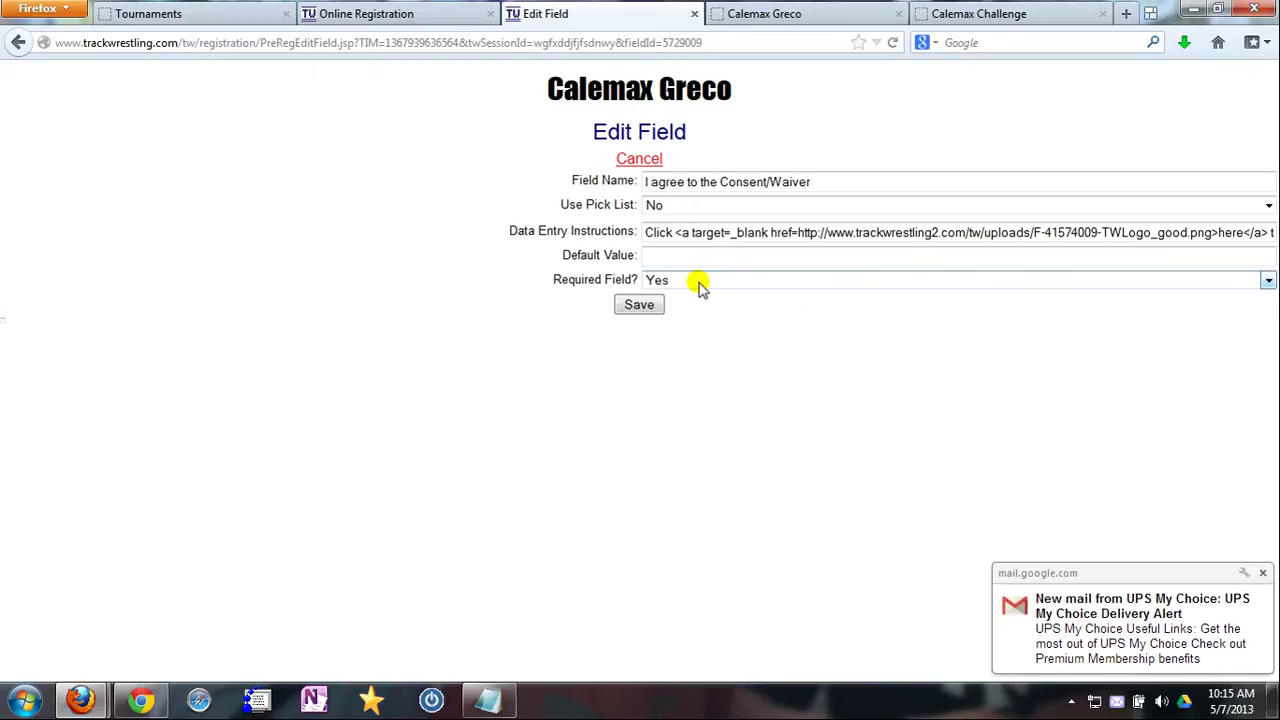
left_click(1265, 575)
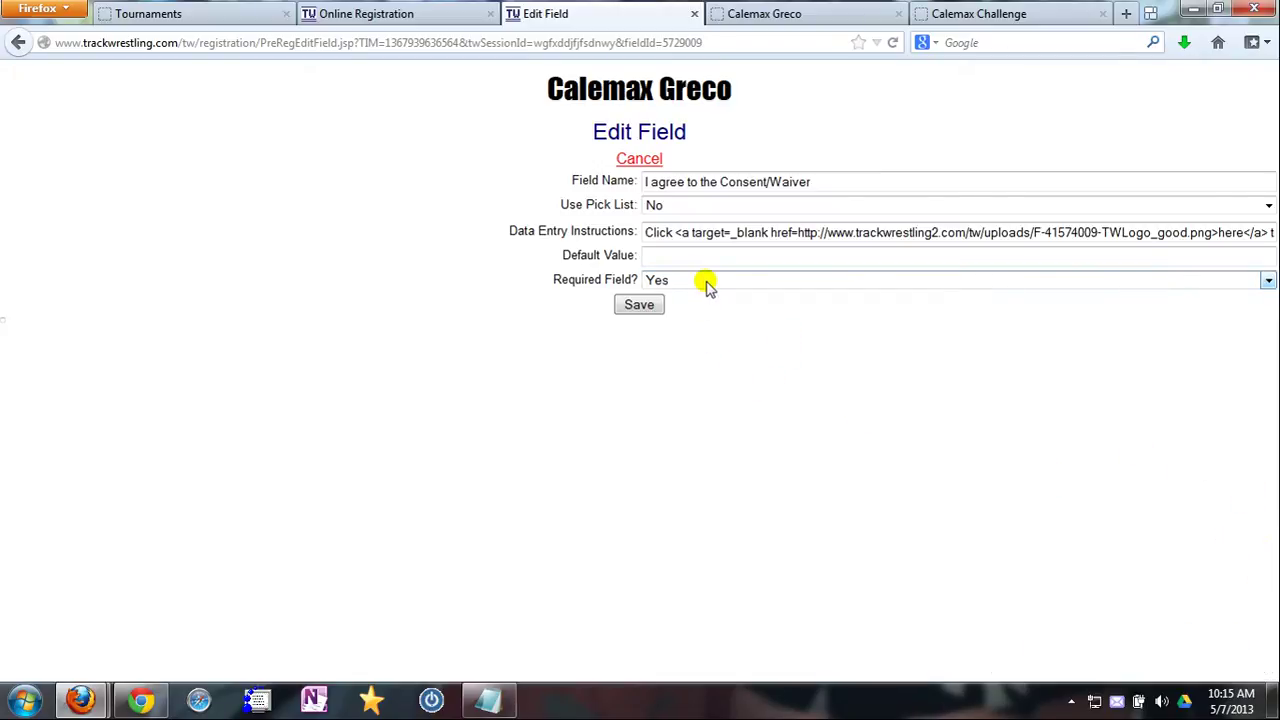
left_click(818, 181)
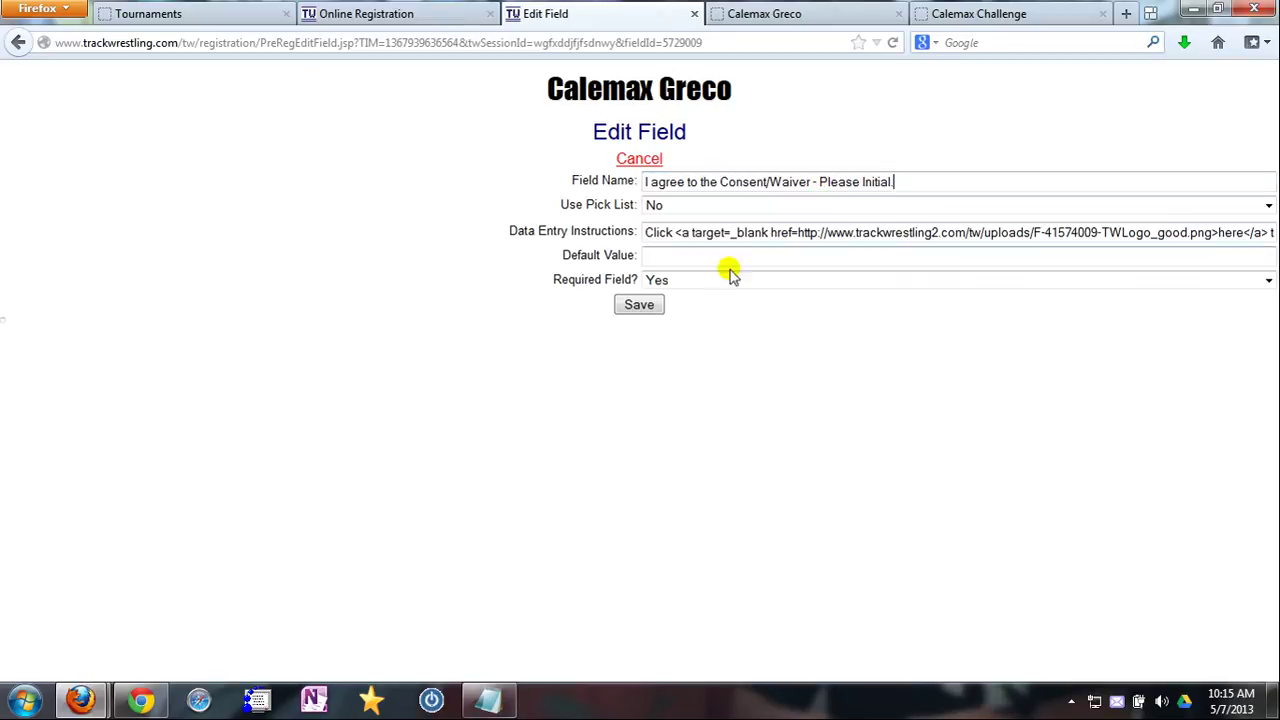
left_click(639, 304)
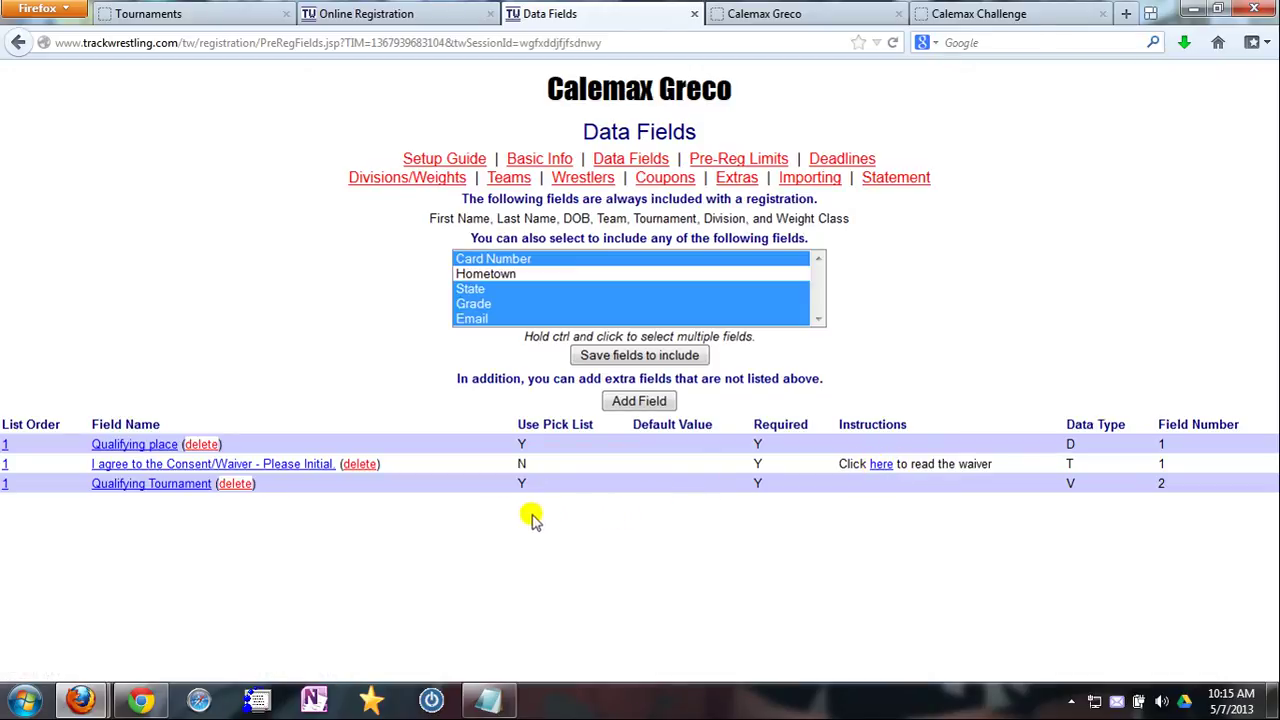
Start a new data field named Actual Weight with the Real Number data type and no pick list.
left_click(630, 401)
left_click(668, 181)
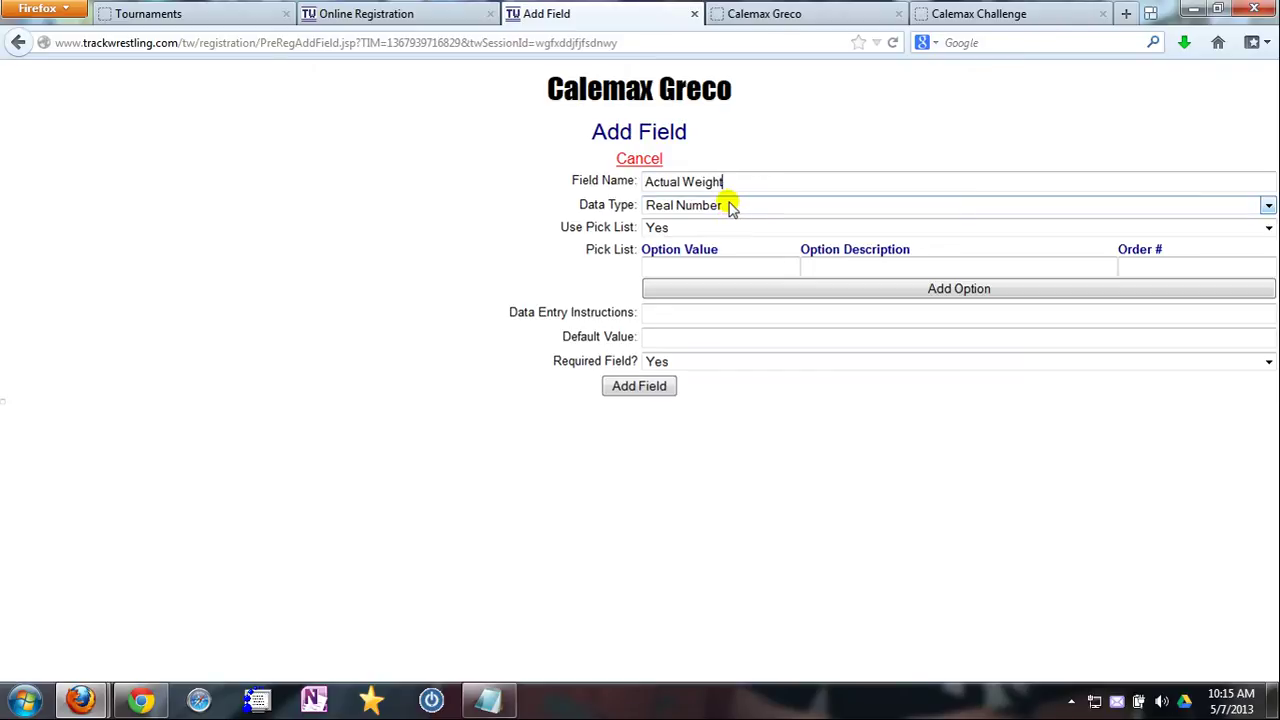
left_click(729, 208)
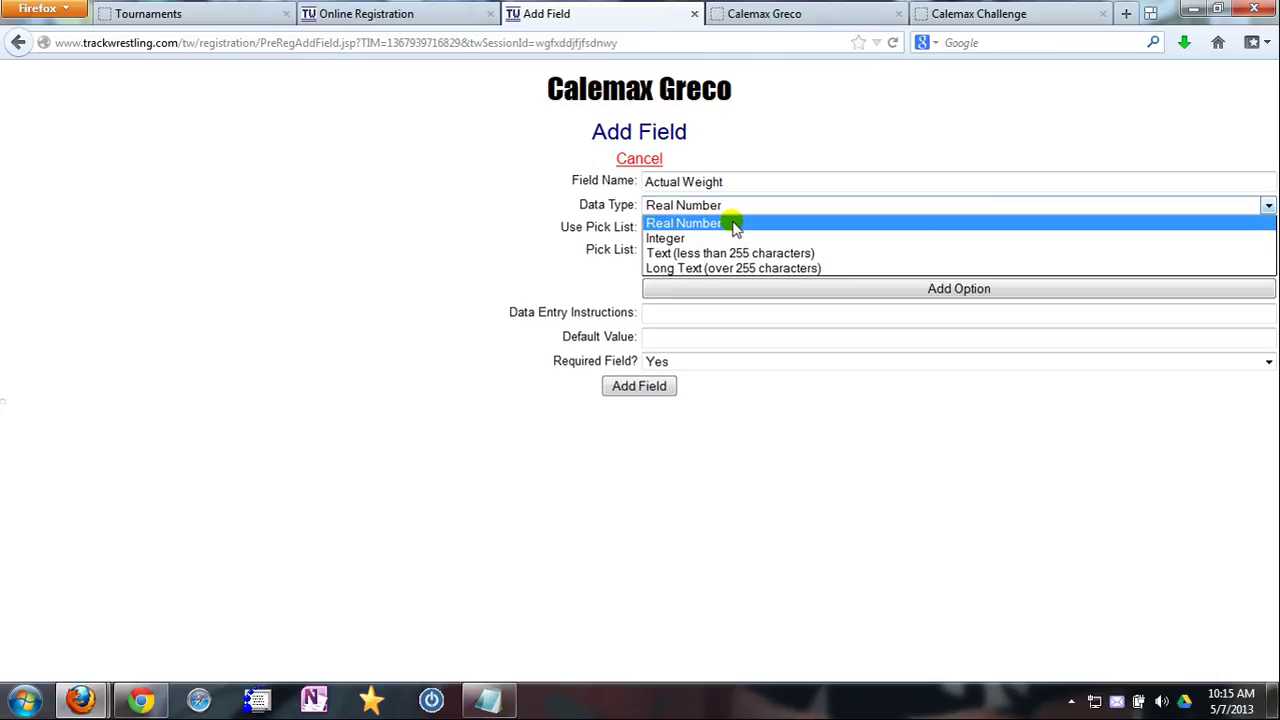
left_click(734, 224)
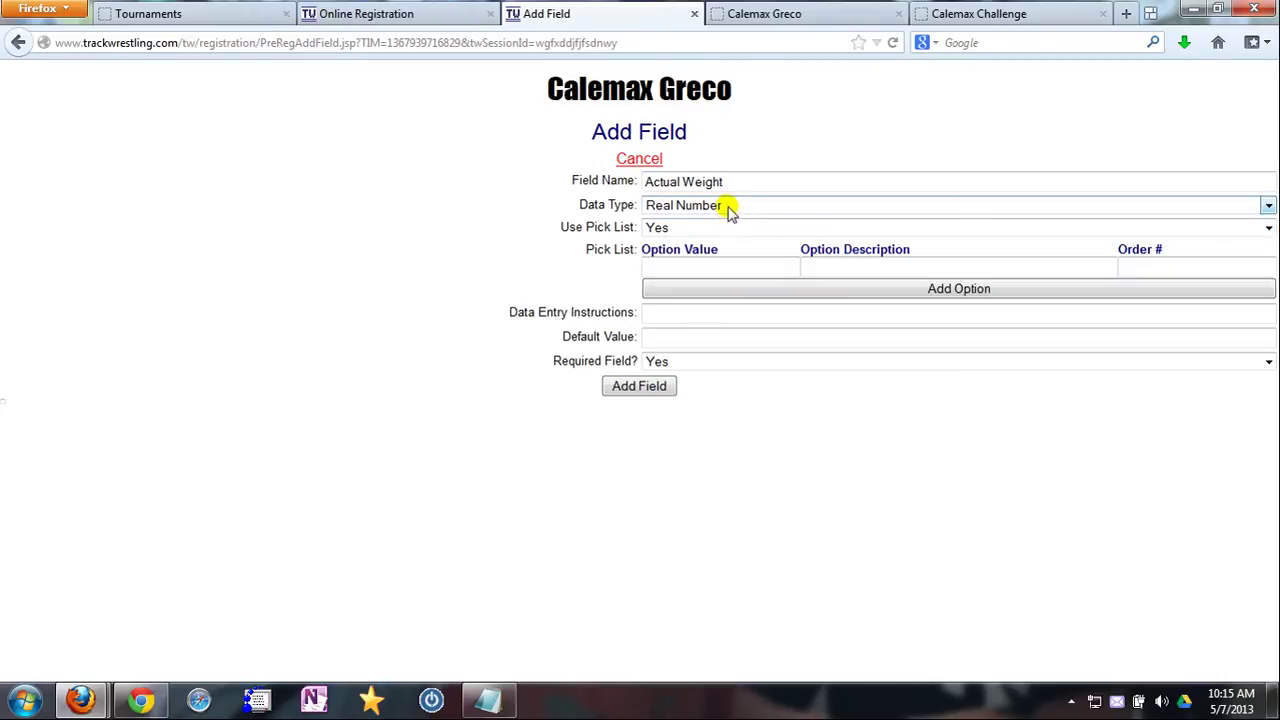
left_click(690, 228)
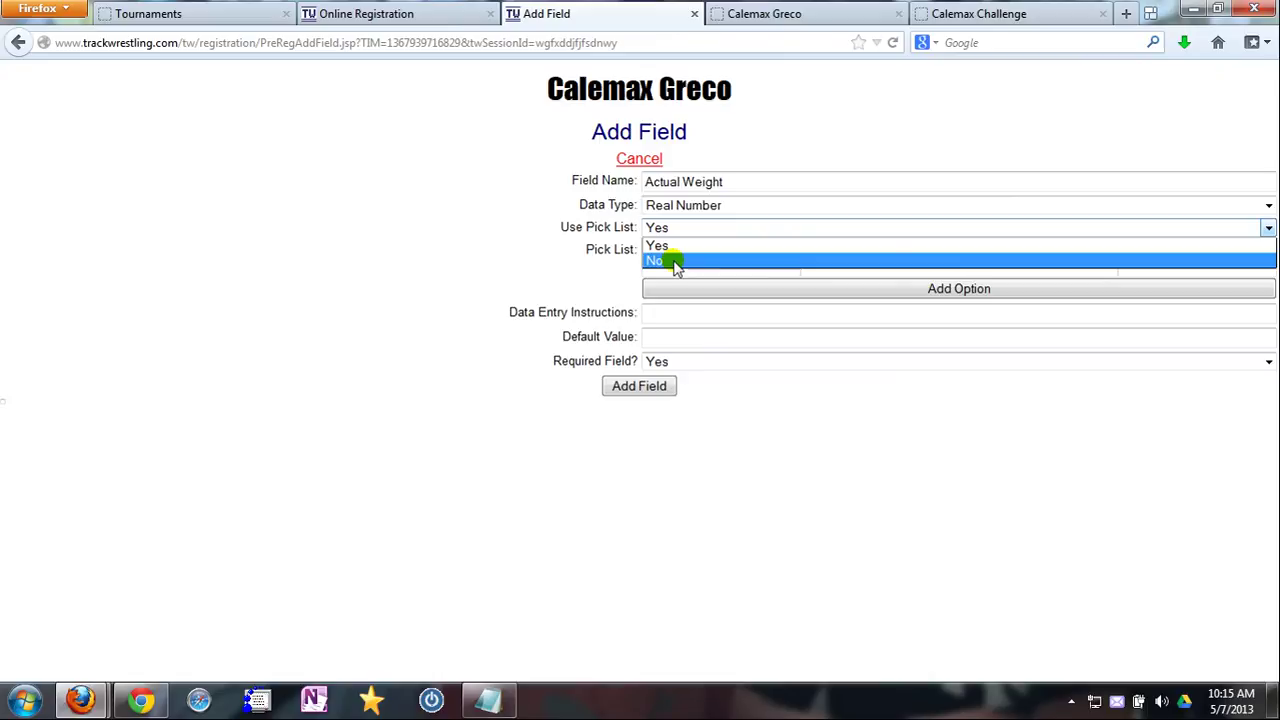
left_click(676, 262)
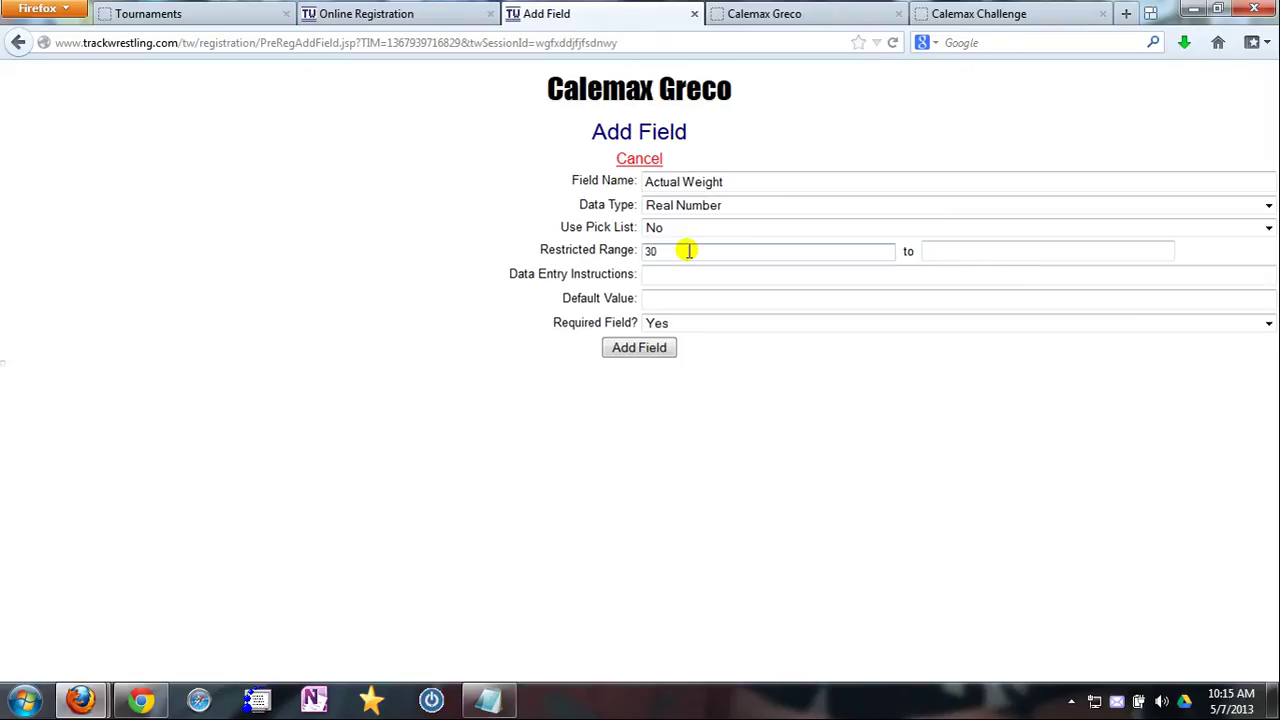
Restrict the Actual Weight field's range to 30 to 199, leave its instructions blank, and keep it required.
key("Tab")
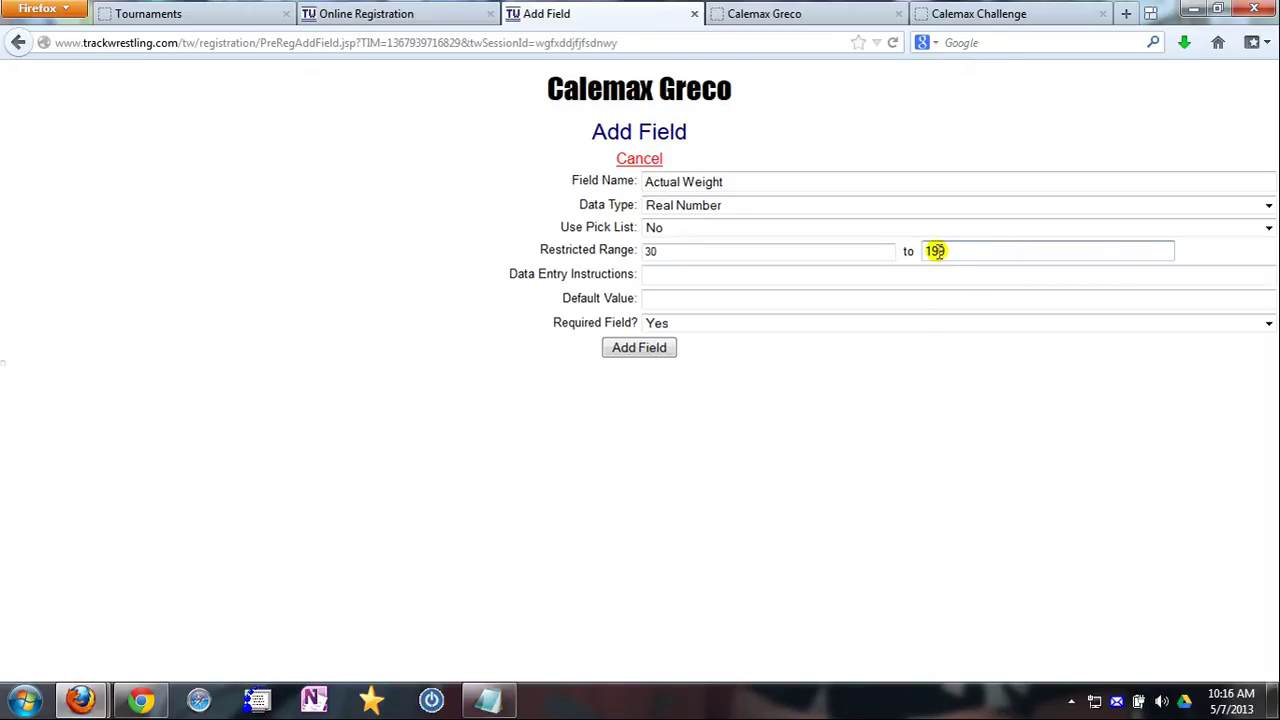
left_click(935, 251)
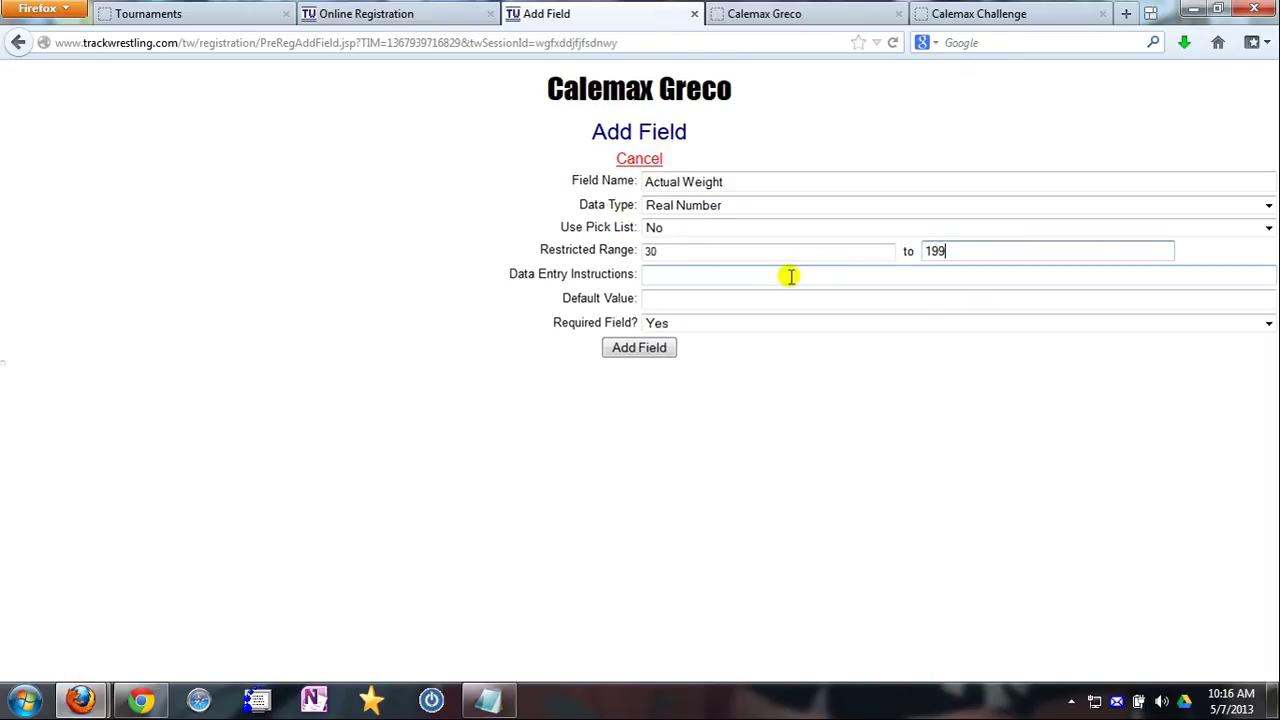
left_click(689, 275)
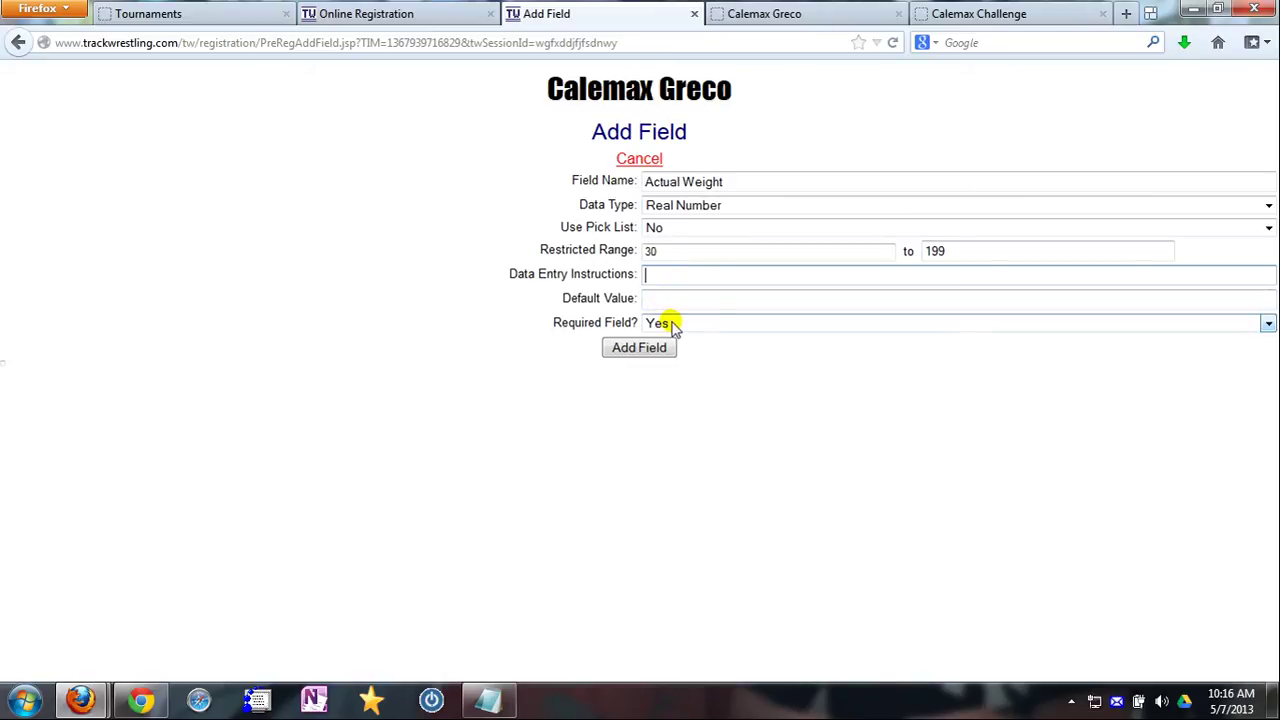
left_click(676, 324)
left_click(678, 323)
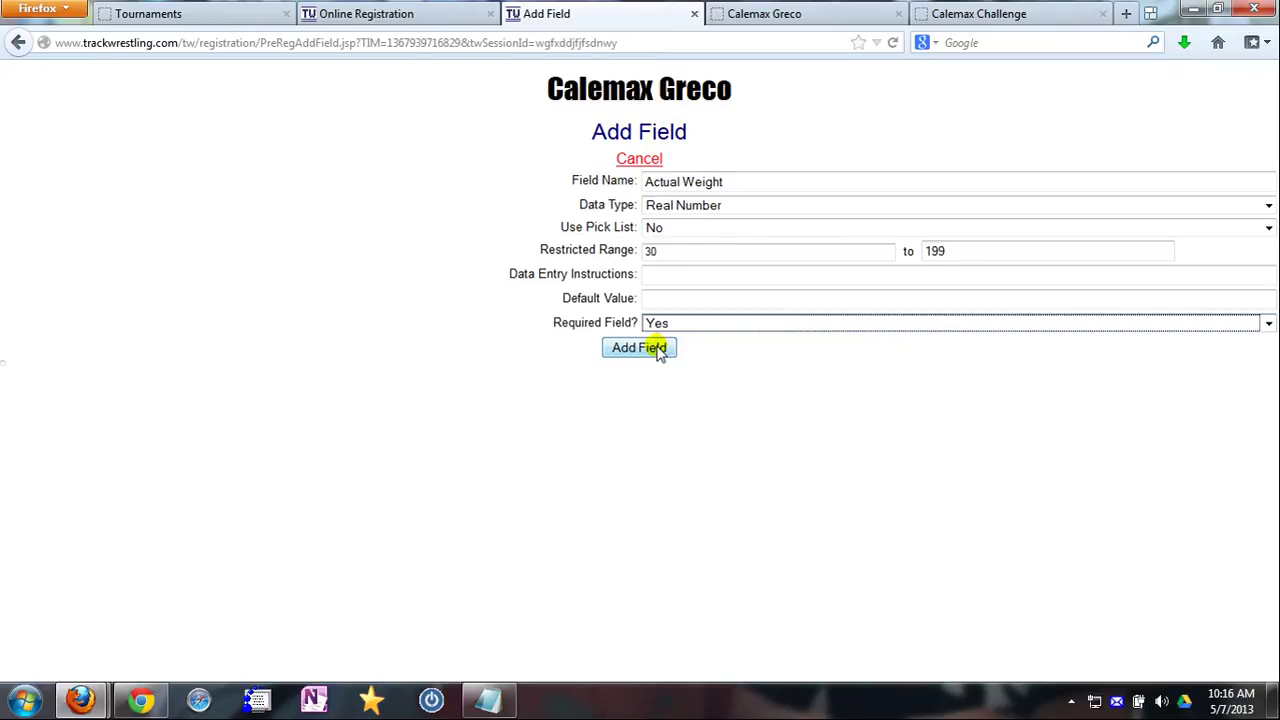
Save the new required Actual Weight field to the registration's data fields.
left_click(659, 350)
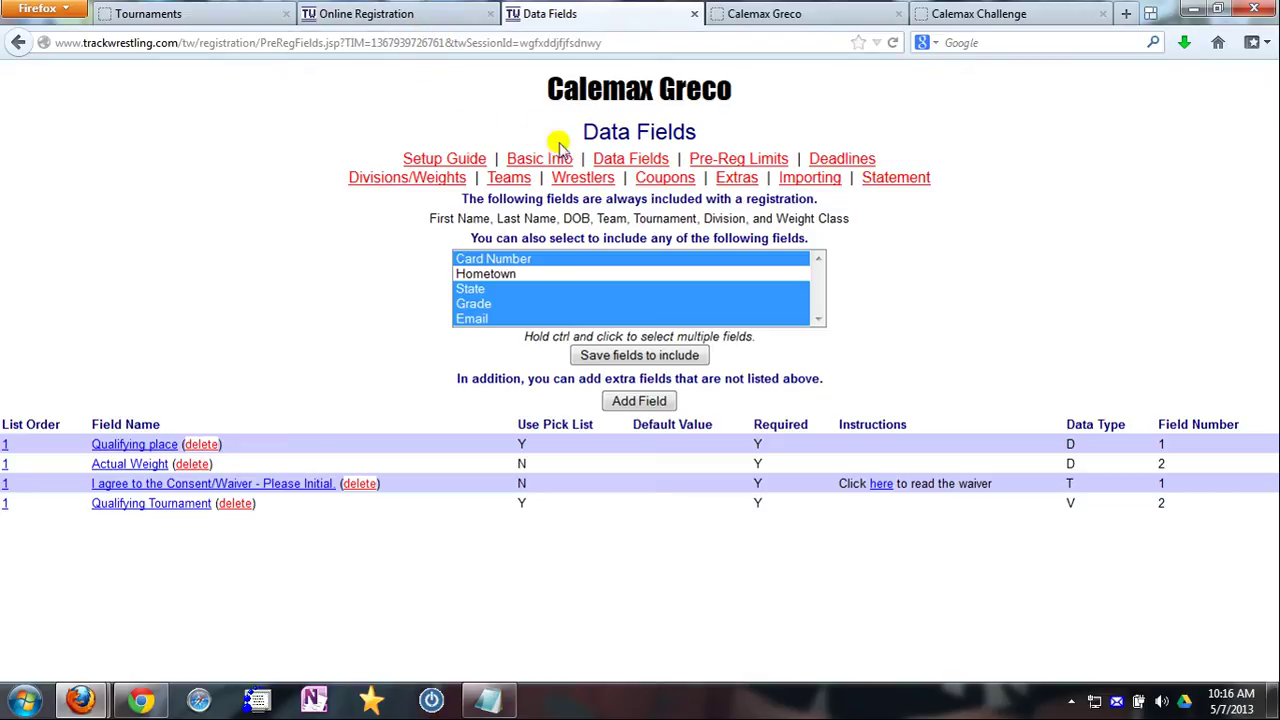
Examine the Intermediate group's weight classes under Divisions/Weights, including the N/A class for wrestlers without a set weight.
left_click(426, 180)
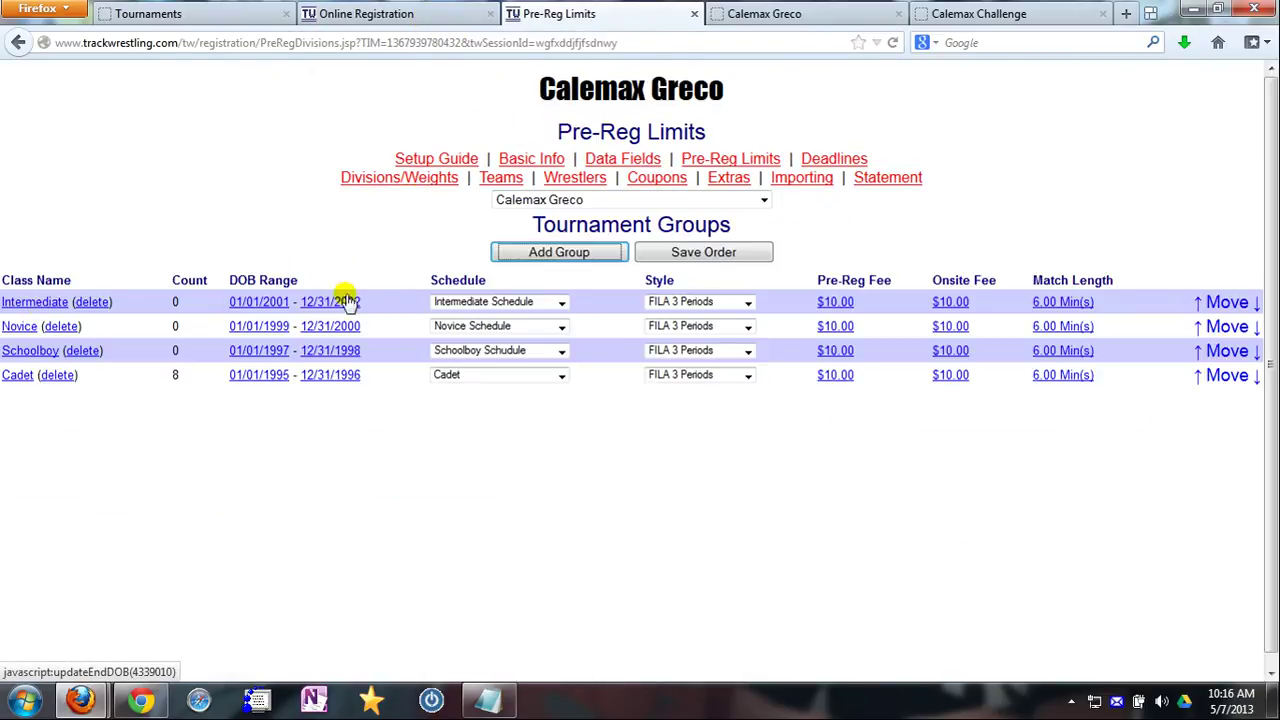
left_click(38, 303)
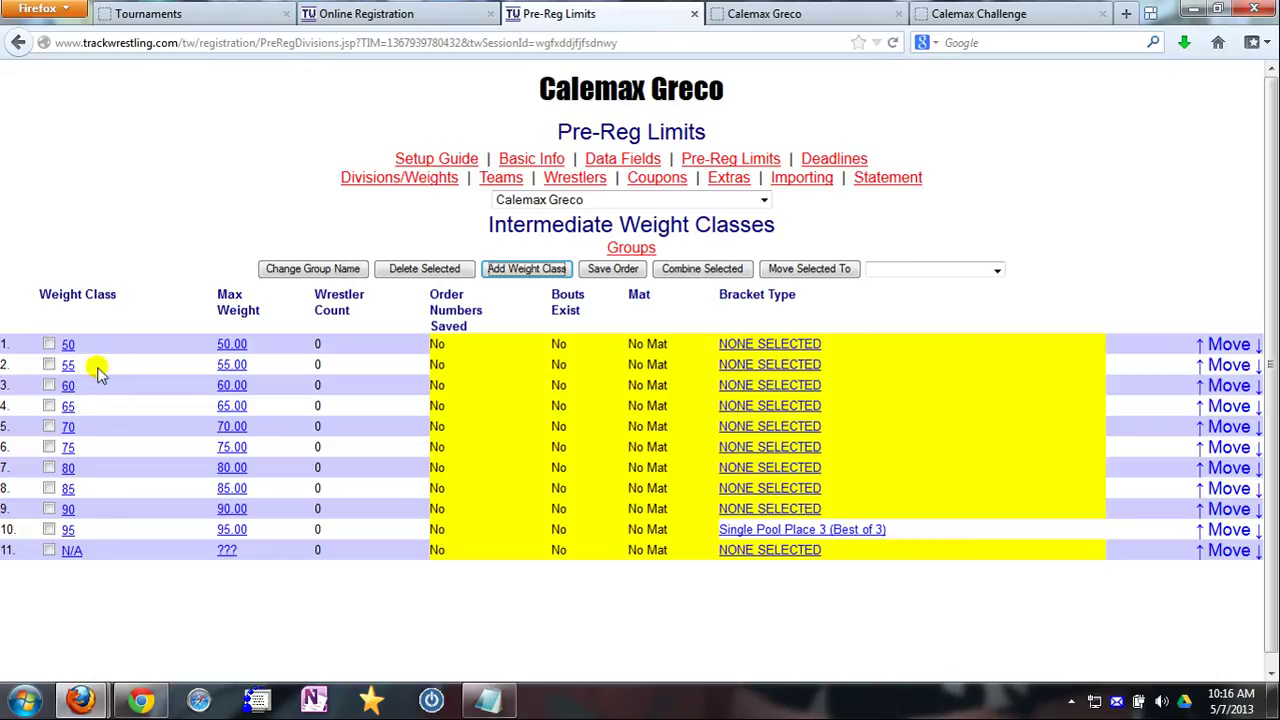
left_click(49, 551)
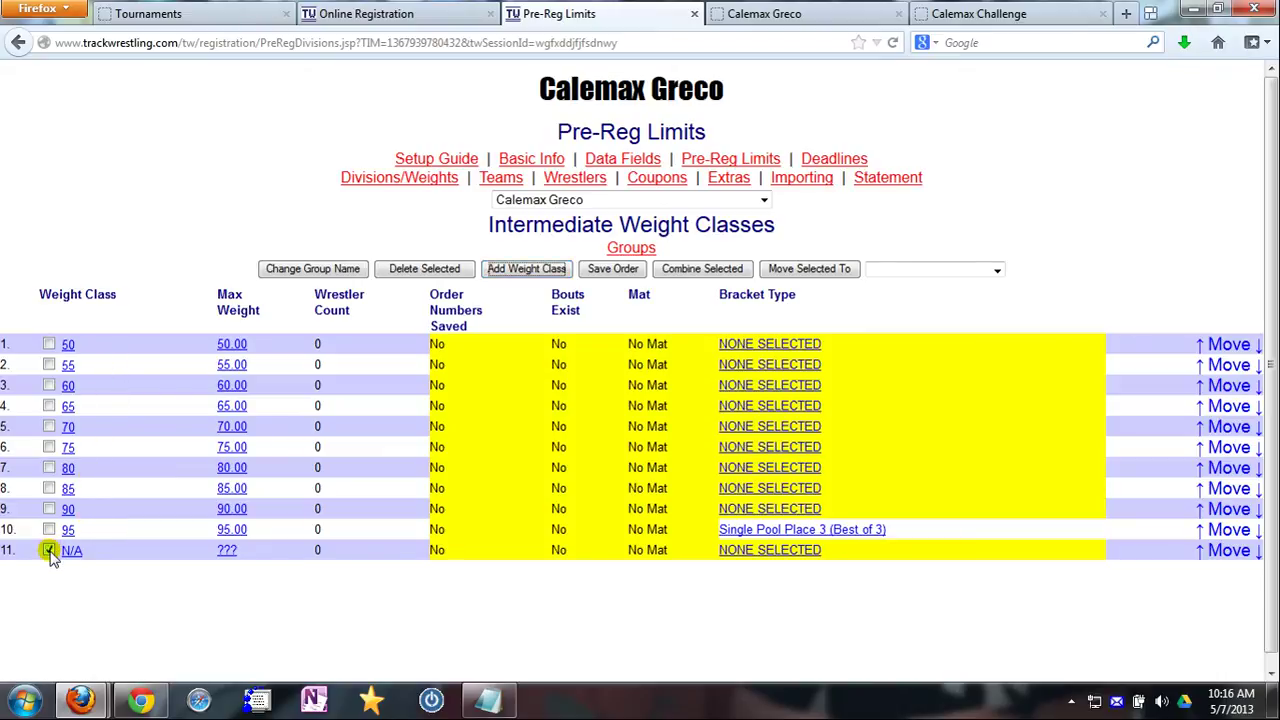
left_click(49, 551)
left_click(49, 551)
left_click_drag(535, 89, 734, 91)
left_click(752, 97)
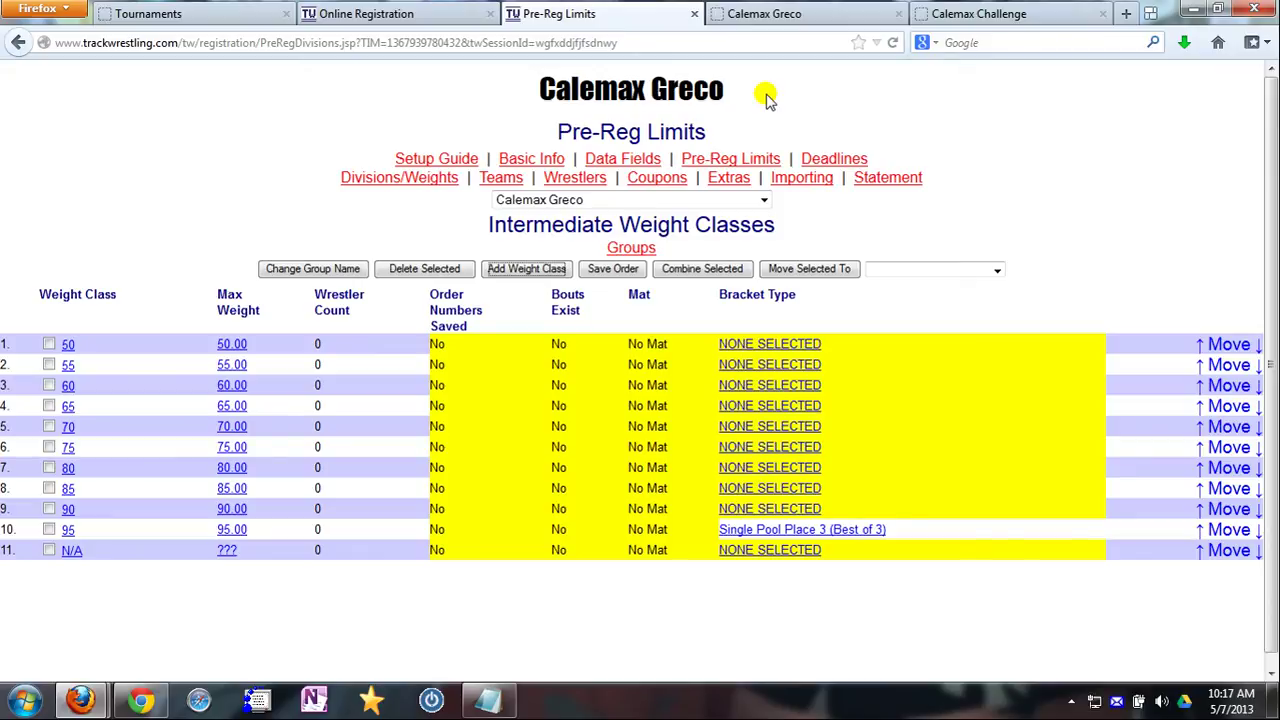
In the Calemax Challenge tournament's separation criteria, exclude the field from pre-registration.
left_click(985, 20)
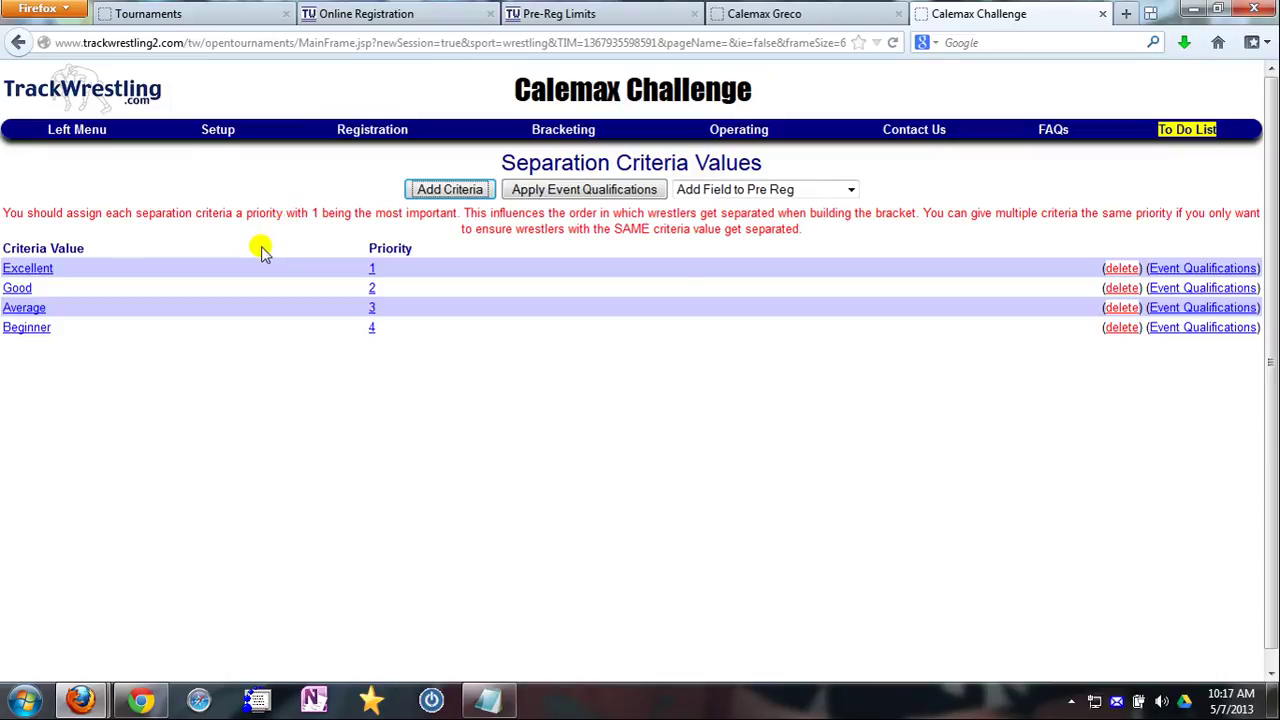
left_click(215, 132)
left_click(217, 471)
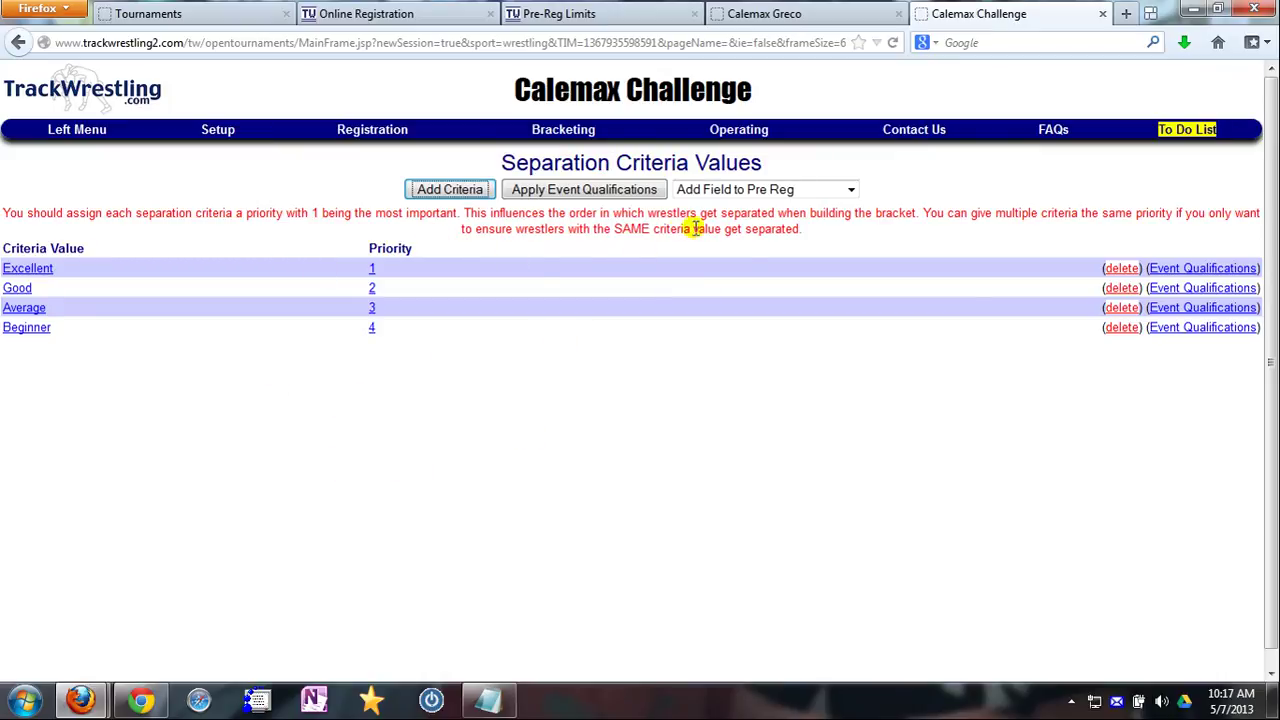
left_click(850, 190)
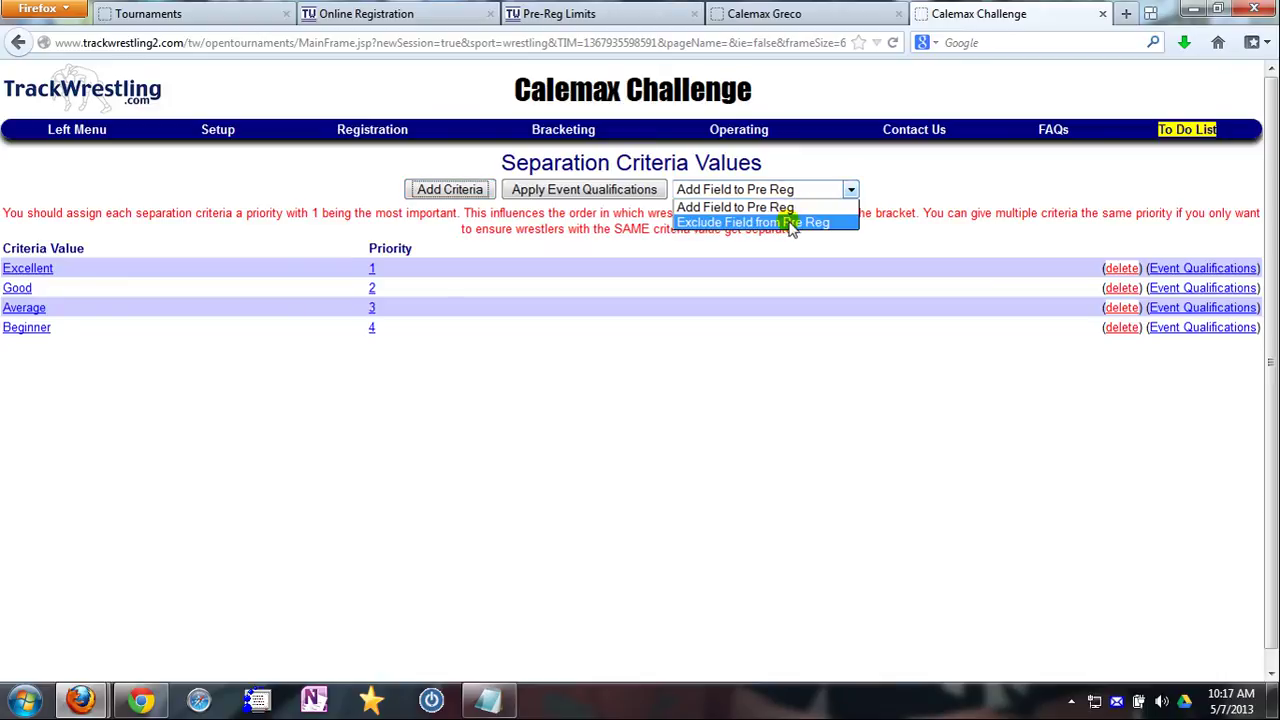
left_click(790, 222)
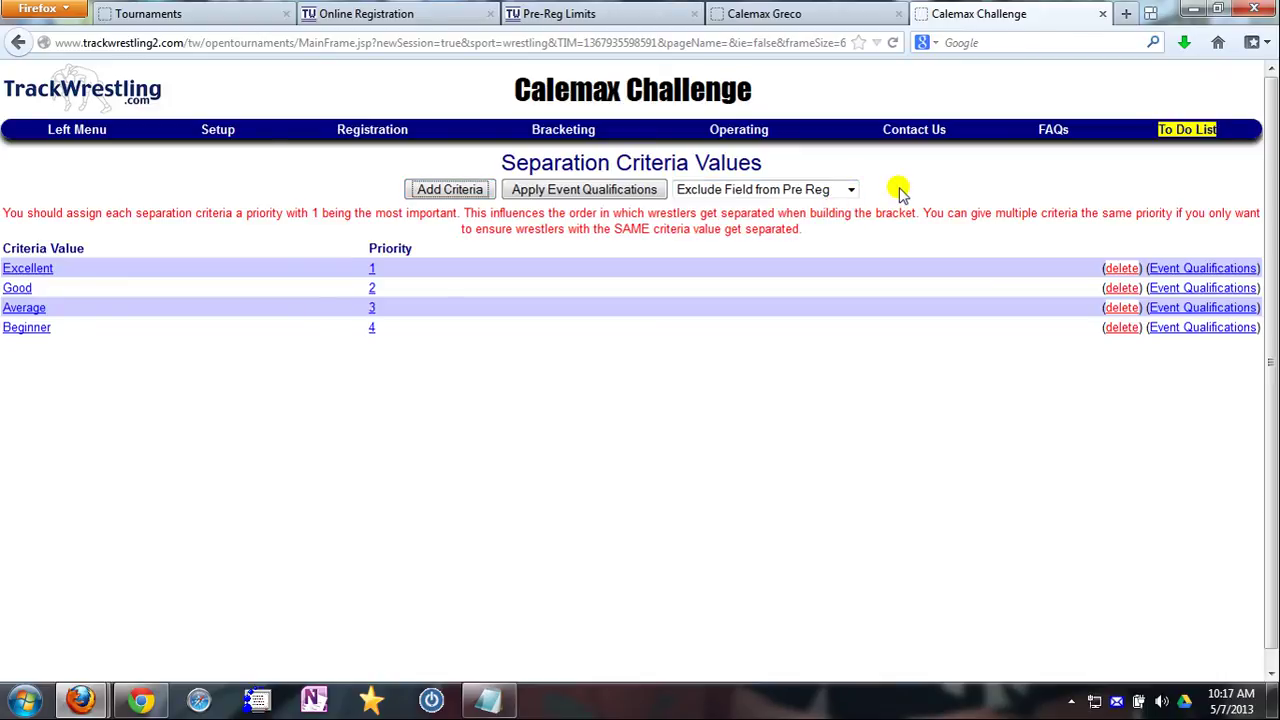
Check the Use Separation Criteria option in the Calemax Challenge tournament settings.
left_click(215, 133)
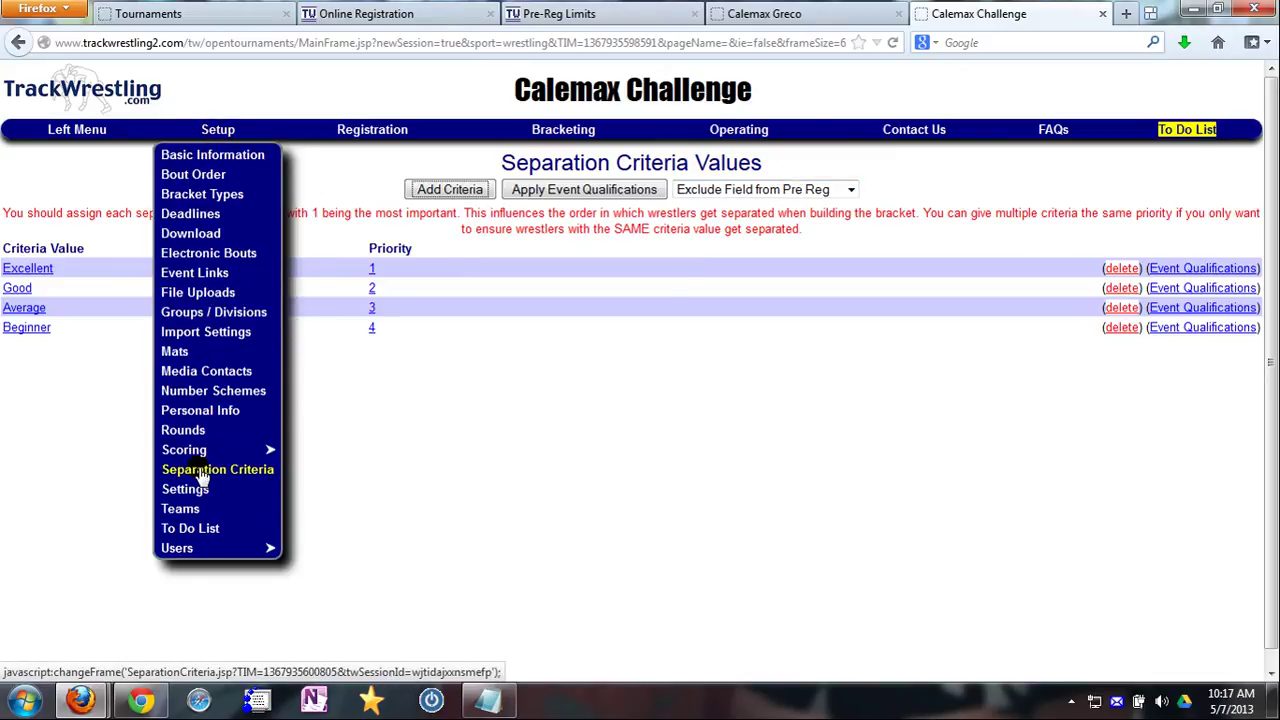
left_click(184, 488)
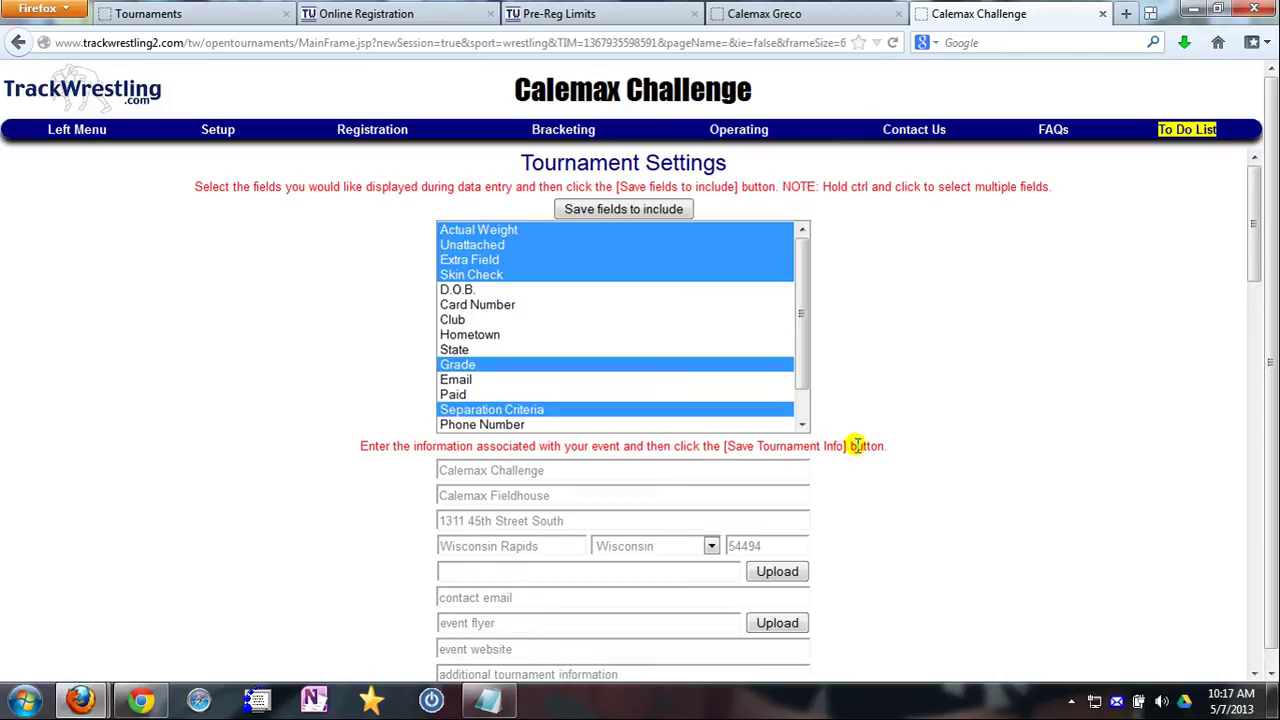
scroll(860, 450, "down", 10)
scroll(886, 450, "down", 3)
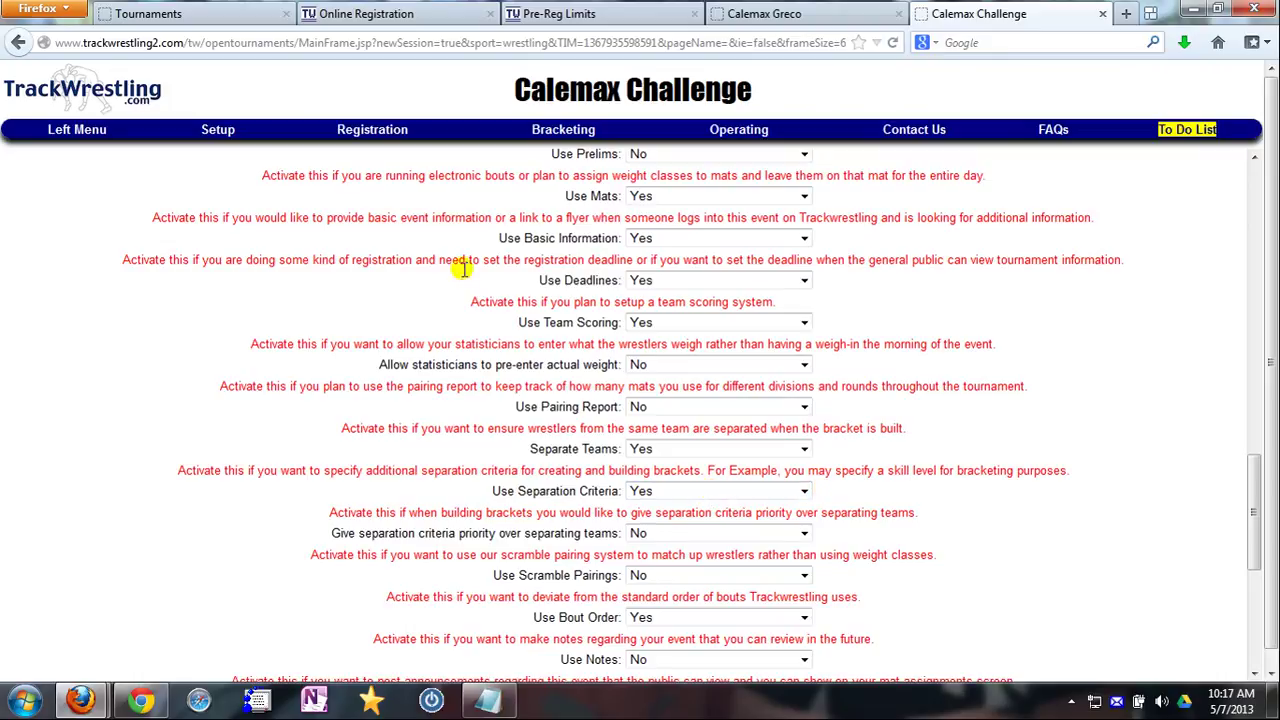
Open a new event qualification for the Excellent separation criteria and look at its tournament search.
mouse_move(214, 131)
left_click(195, 471)
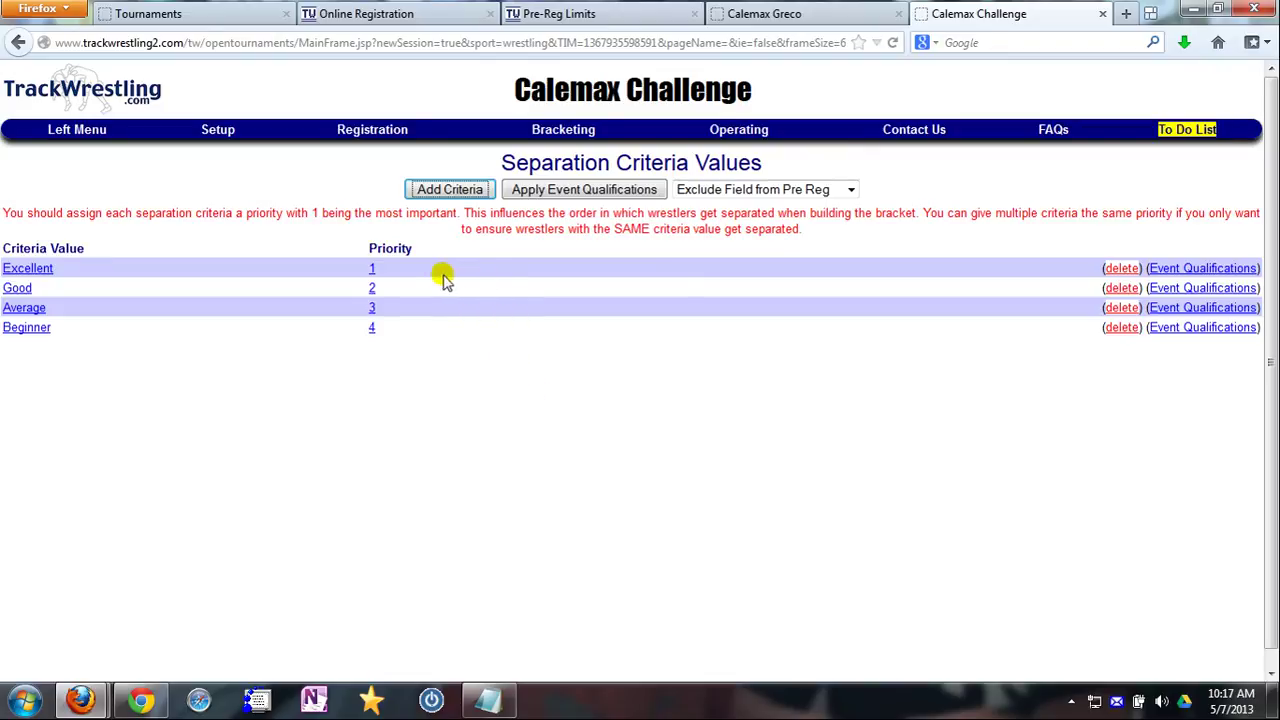
left_click(1172, 268)
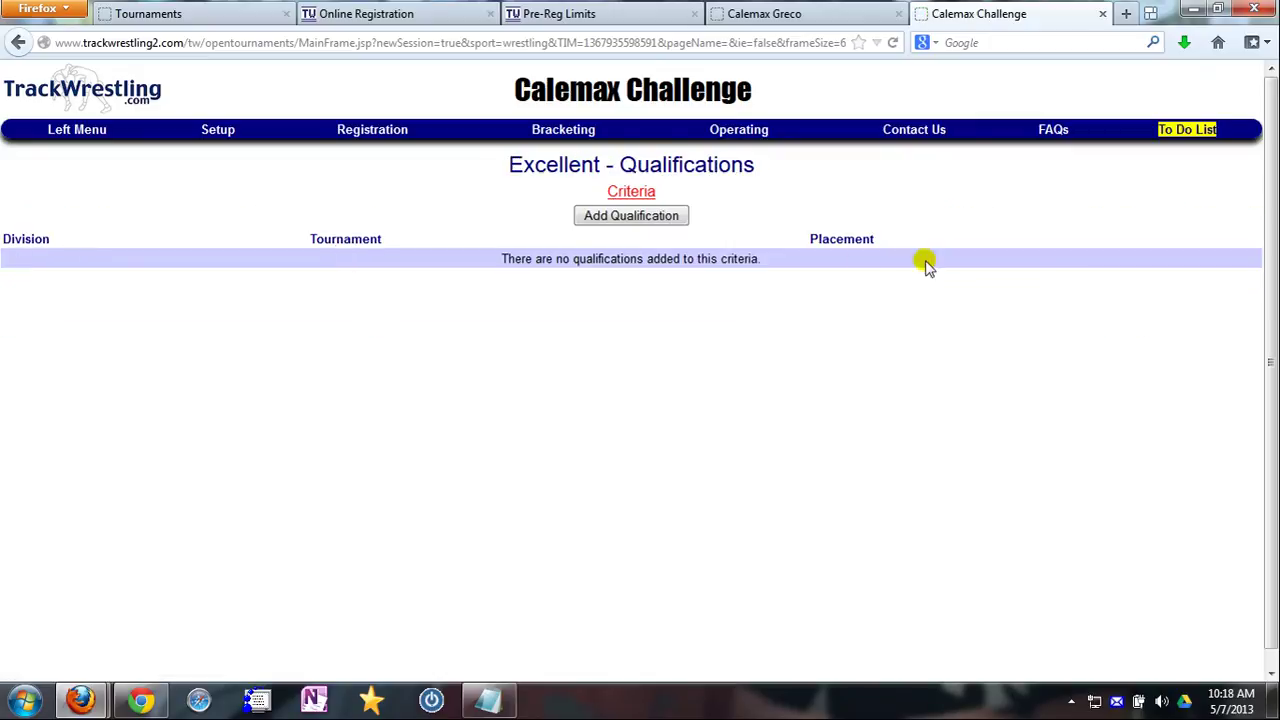
left_click(622, 218)
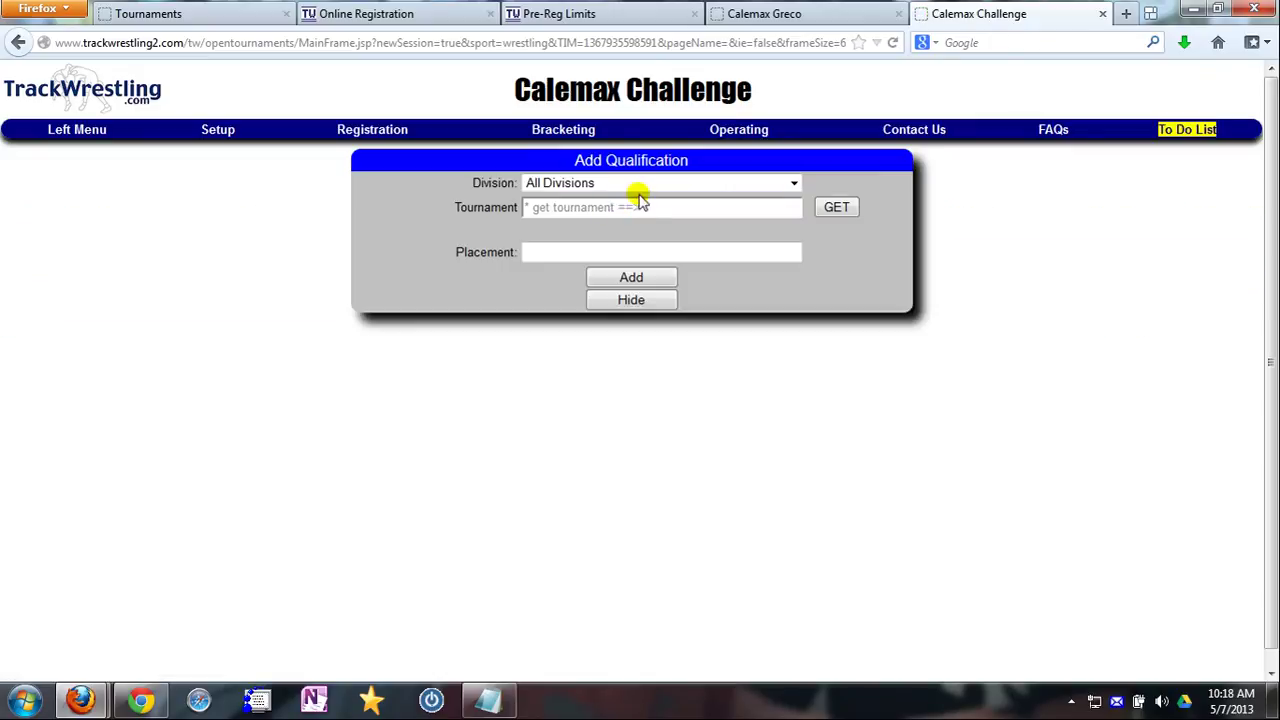
left_click(837, 208)
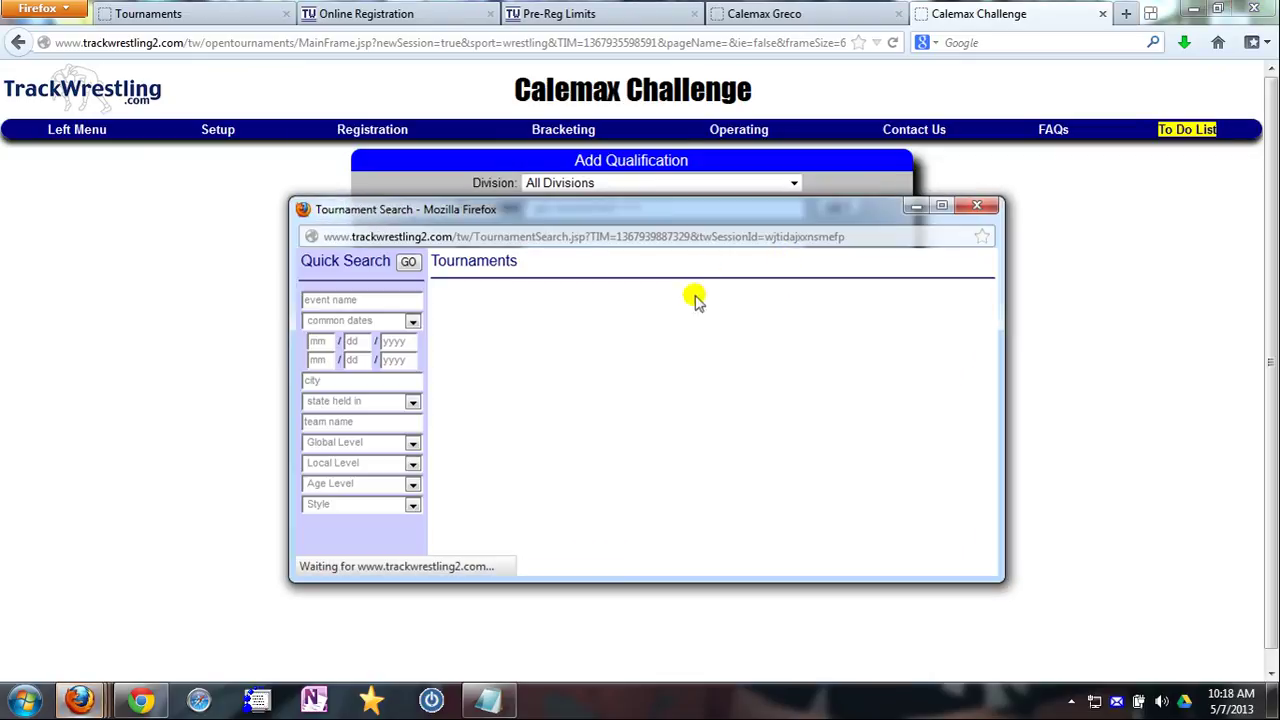
left_click(977, 205)
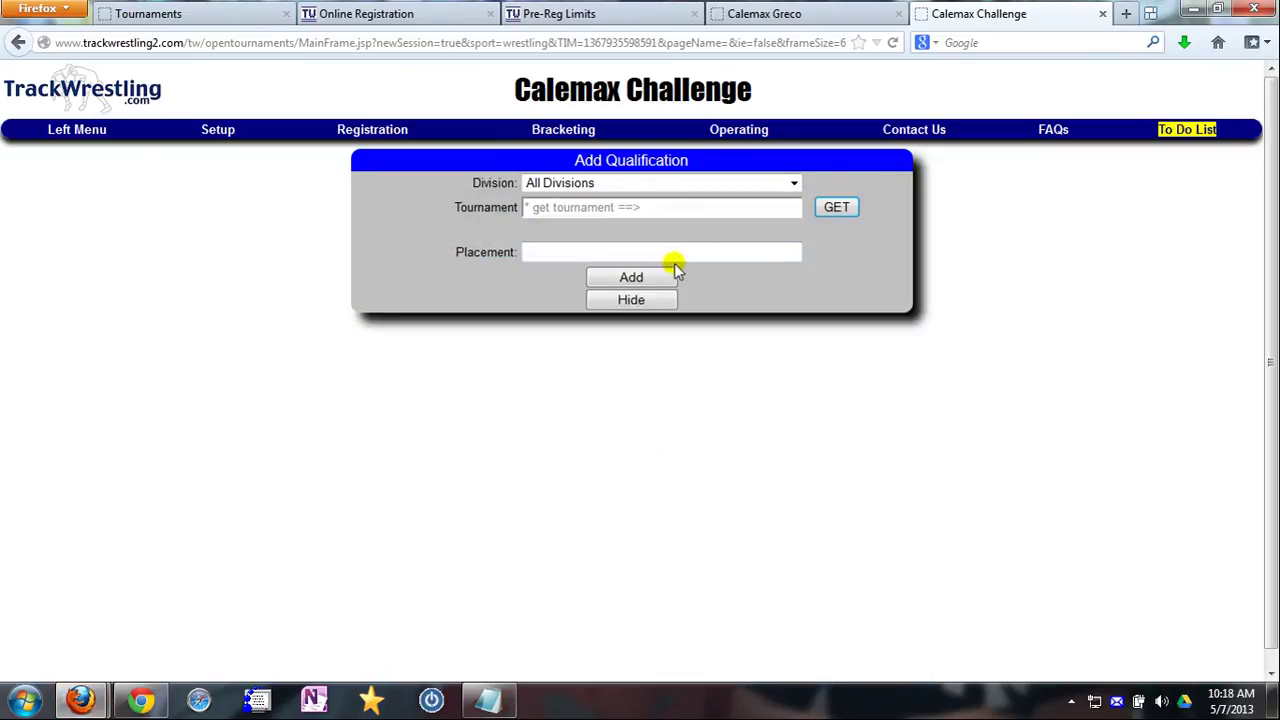
Try a placement of 1-4 for the Excellent qualification, discard it, and return to the Calemax Greco pre-registration weight classes.
left_click(612, 253)
type("1-4")
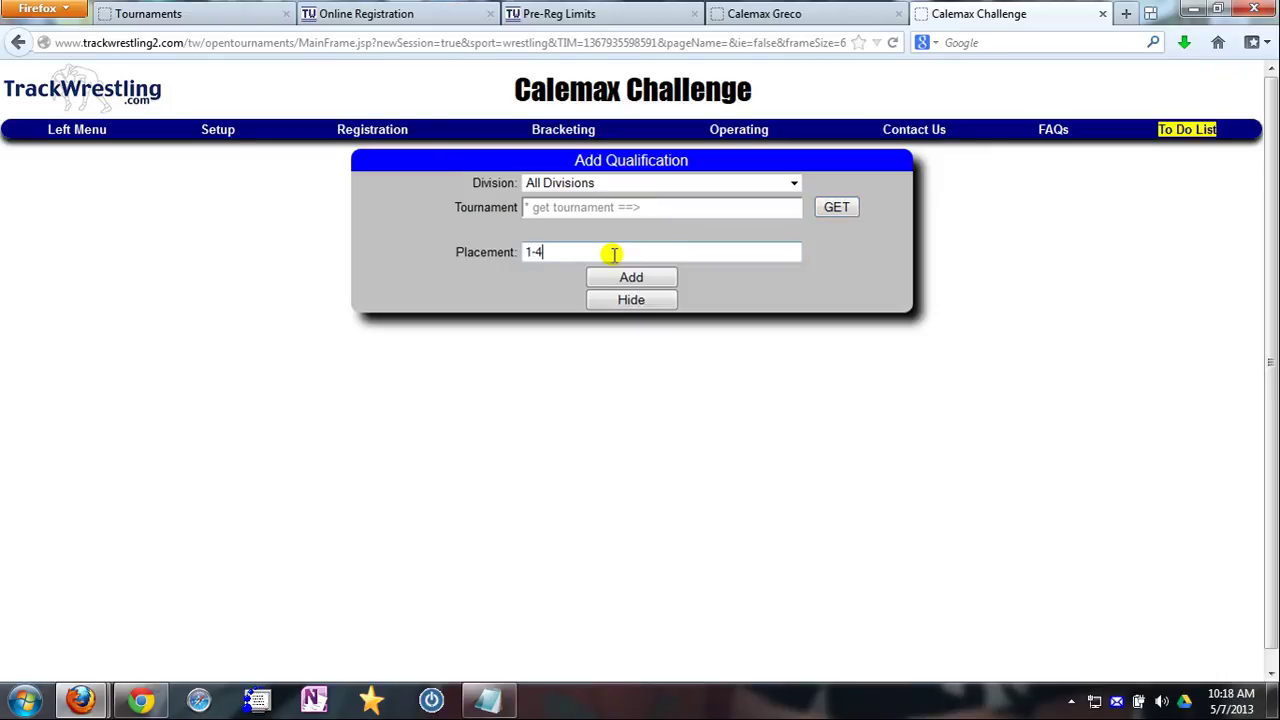
left_click(643, 302)
left_click(636, 189)
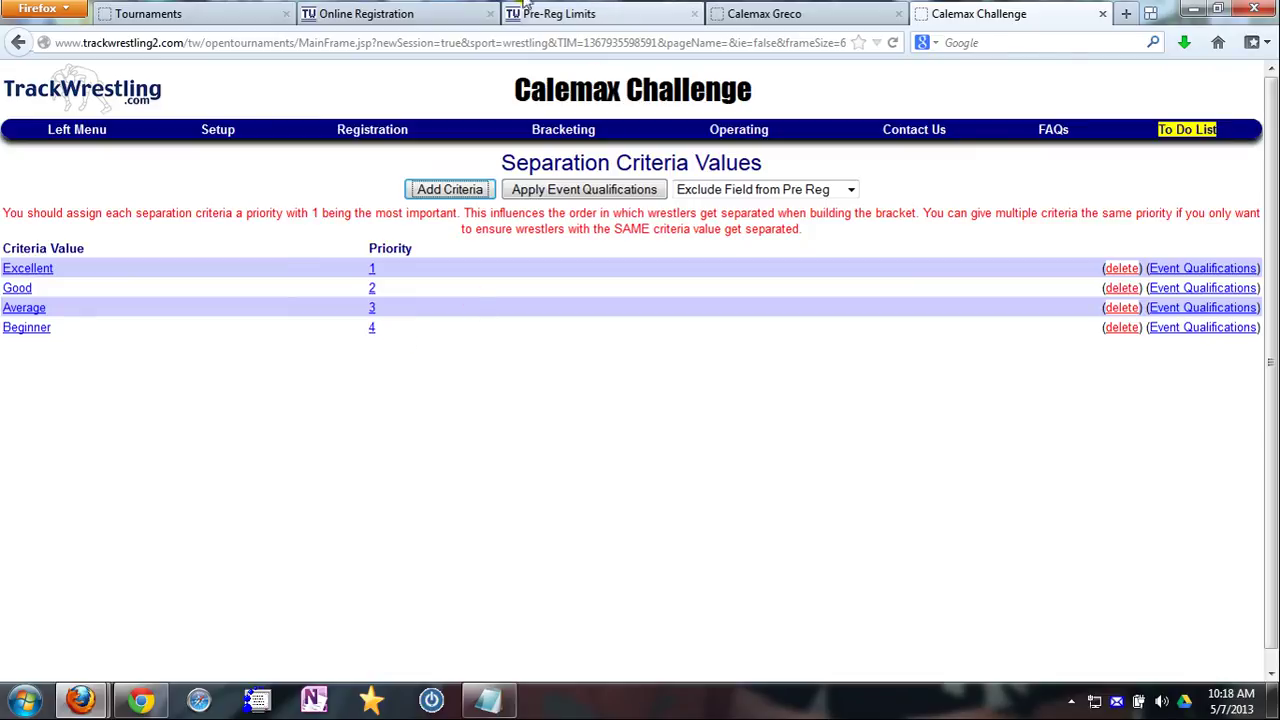
left_click(548, 15)
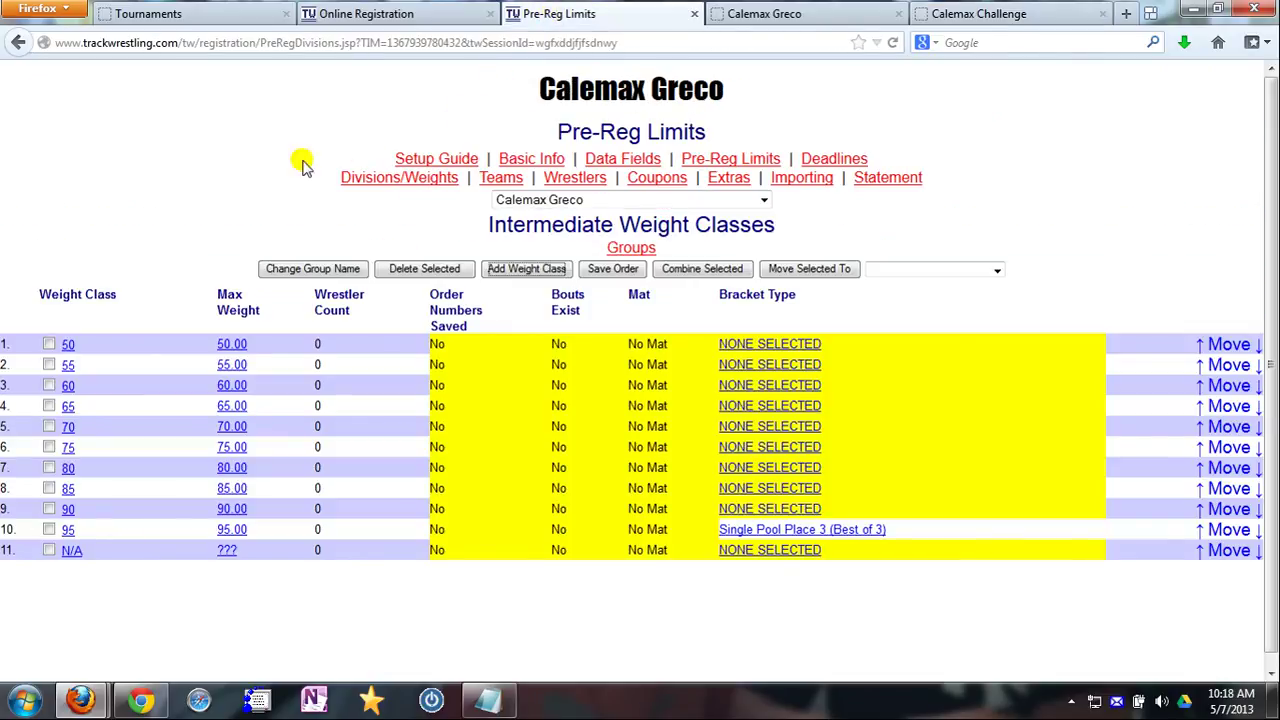